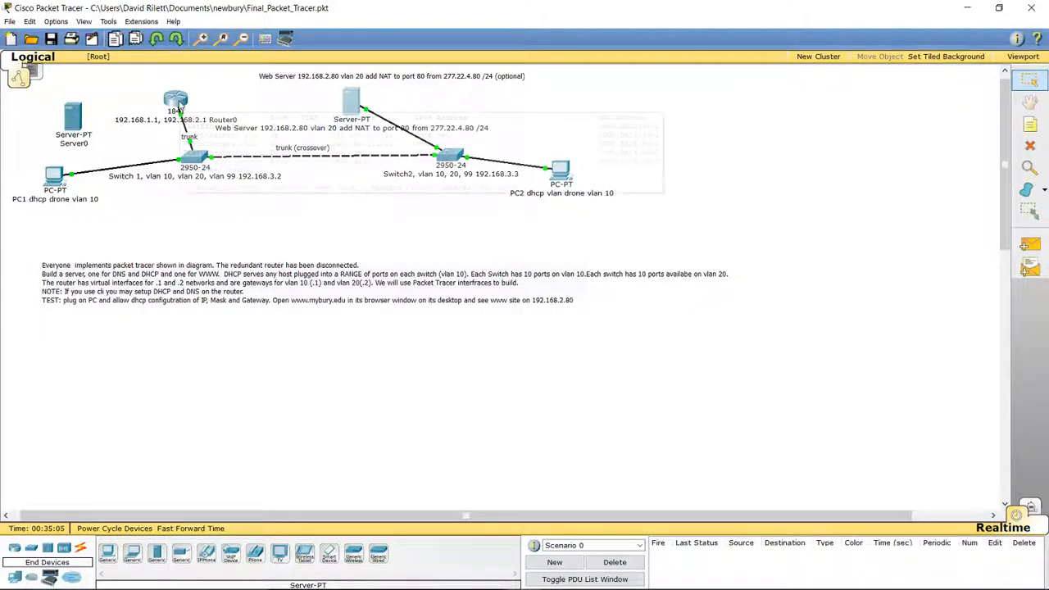
- Switch PC1's gateway/DNS setting to Static and back to DHCP, then close its window
mouse_move(178, 108)
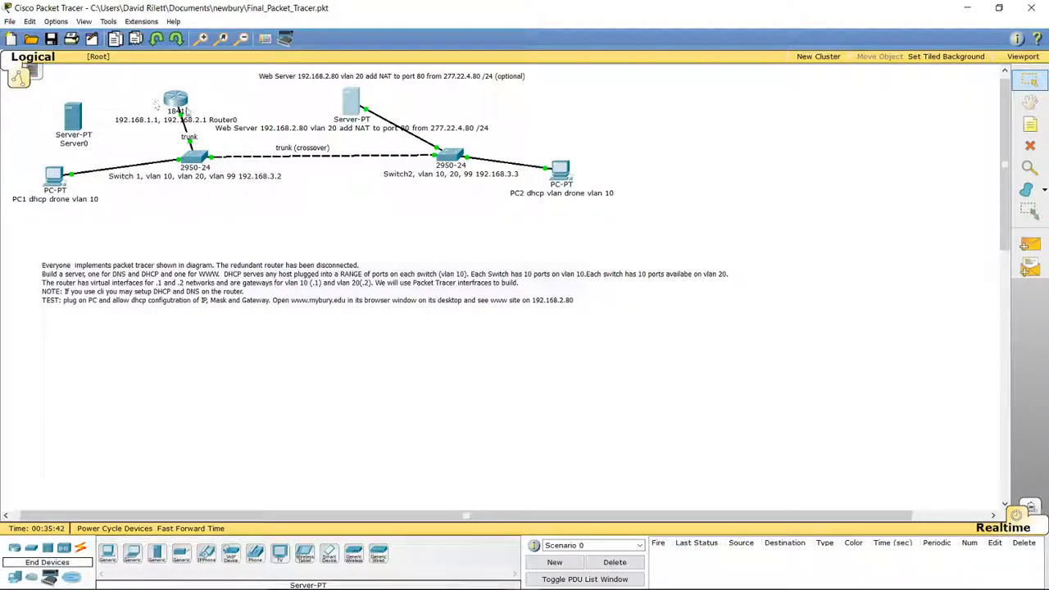
mouse_move(191, 156)
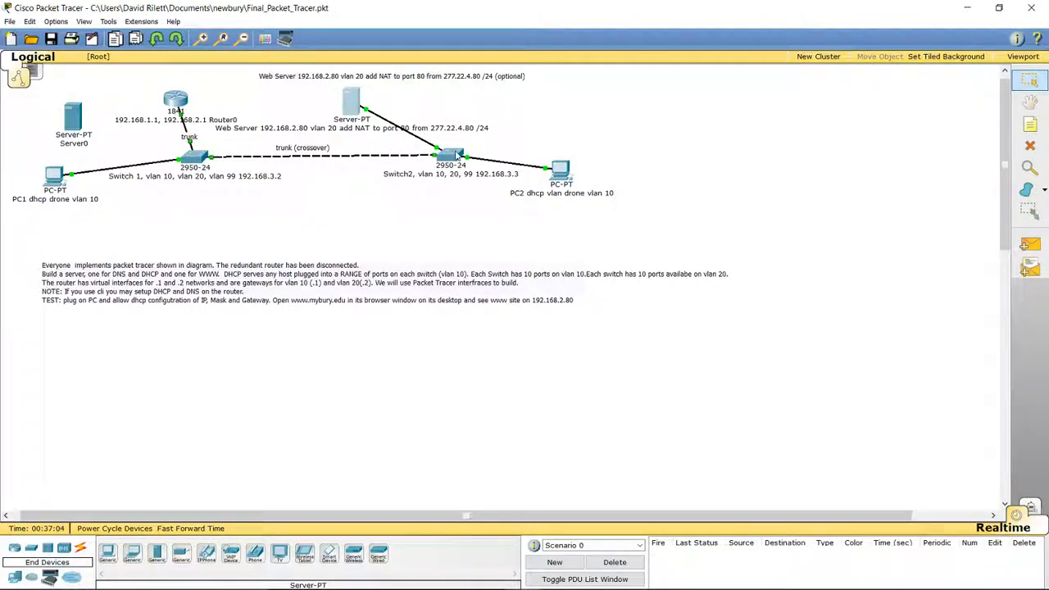
mouse_move(243, 160)
mouse_move(186, 125)
mouse_move(49, 179)
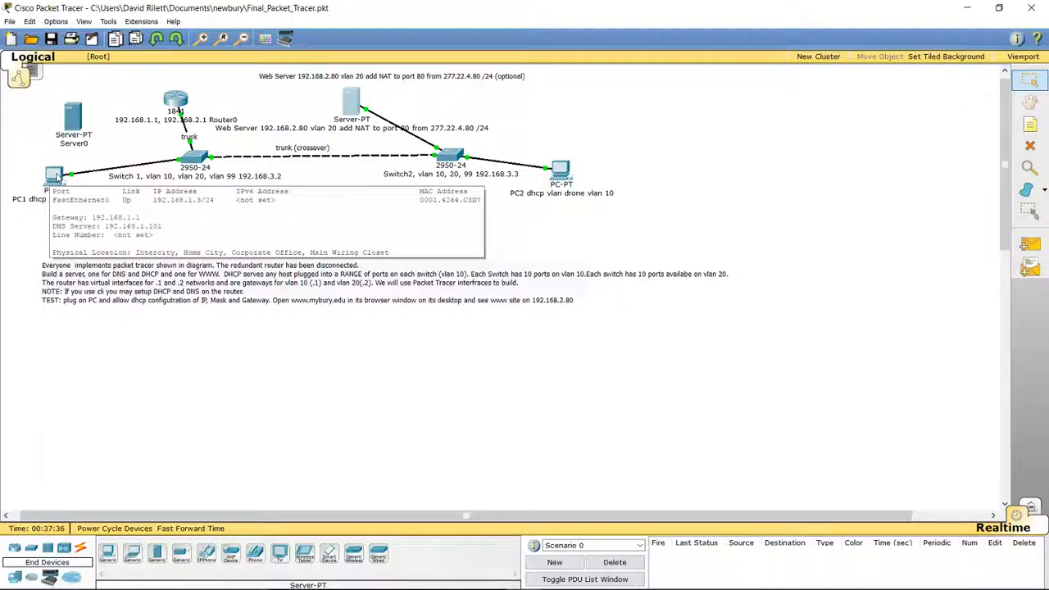
click(54, 175)
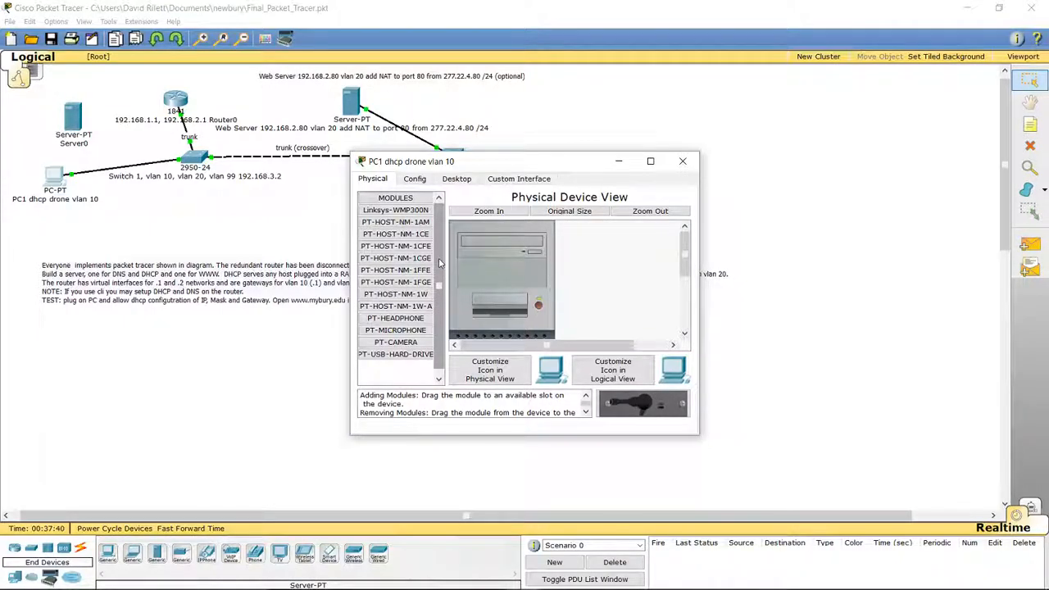
click(416, 179)
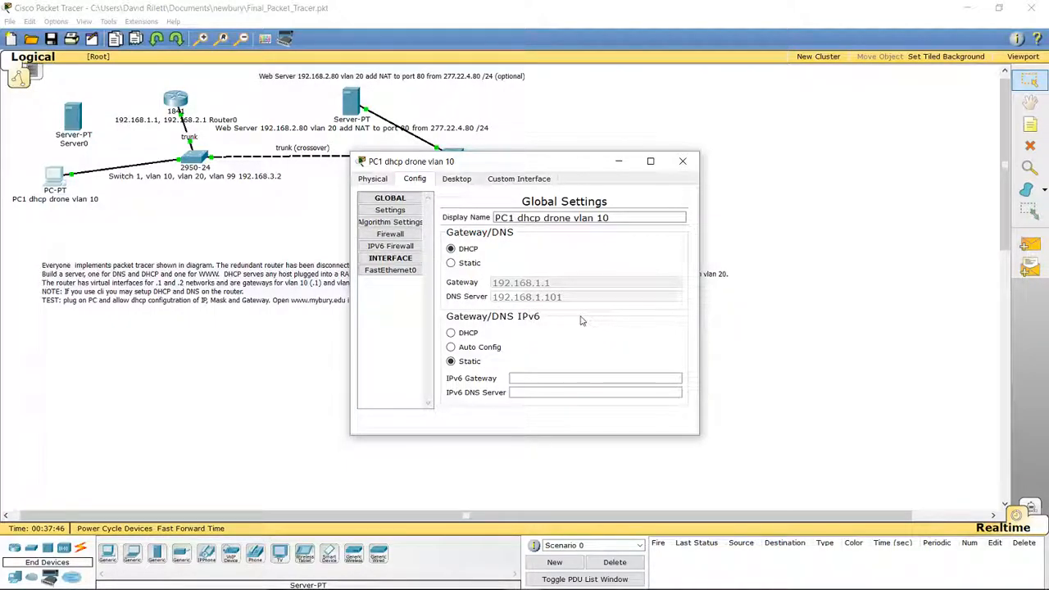
click(451, 263)
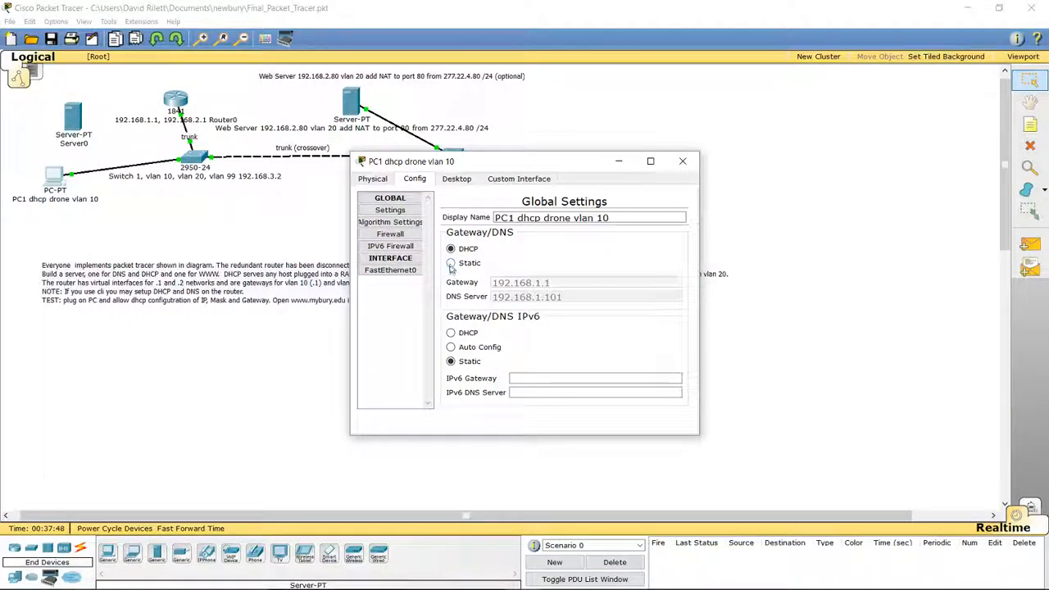
click(450, 249)
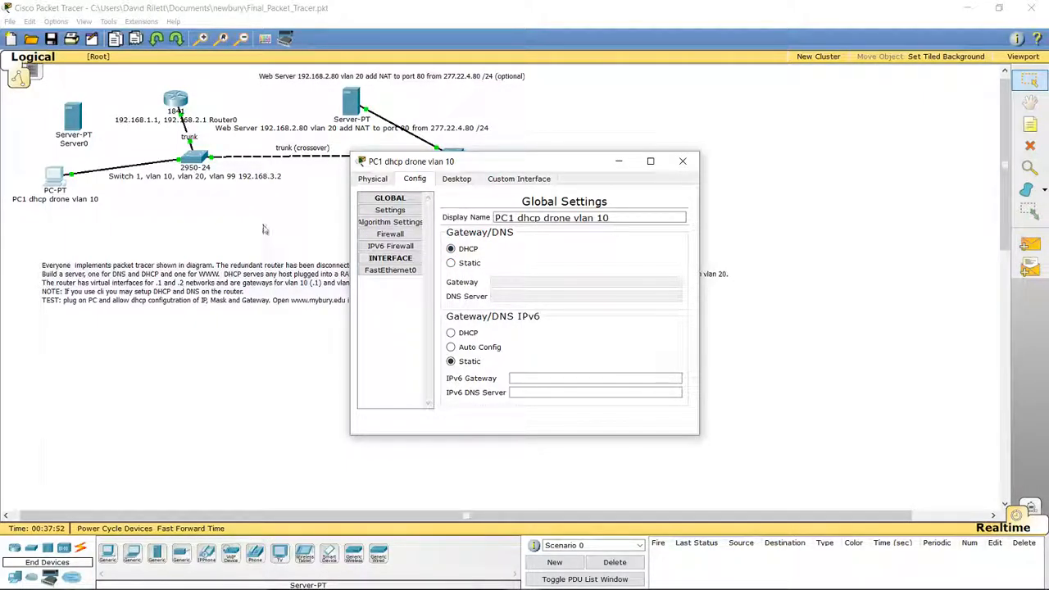
click(263, 227)
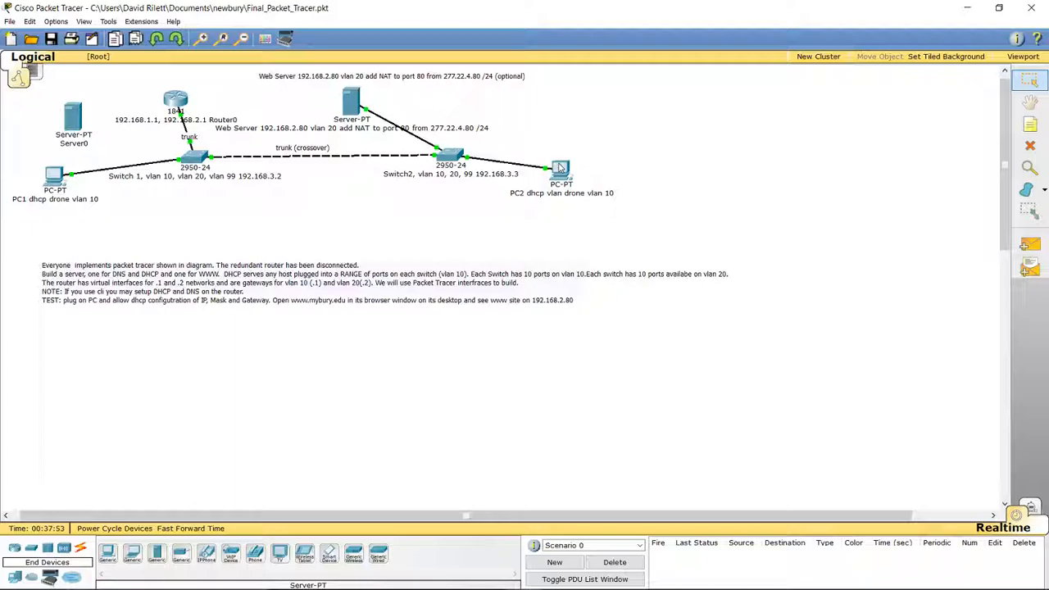
- Check PC2's global settings and the IP configuration of its FastEthernet0 interface
click(560, 168)
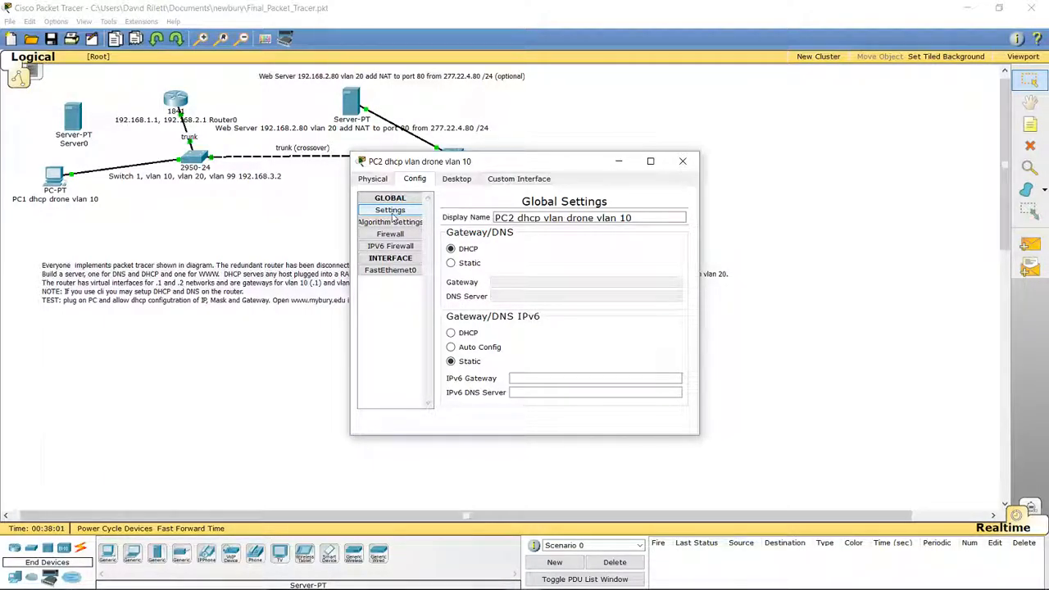
click(390, 270)
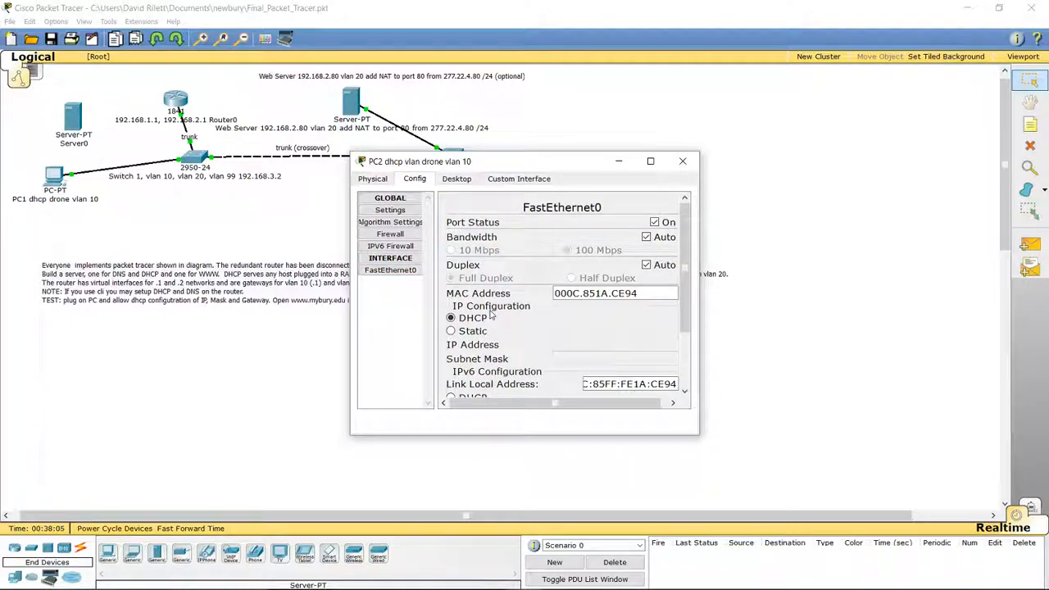
click(682, 161)
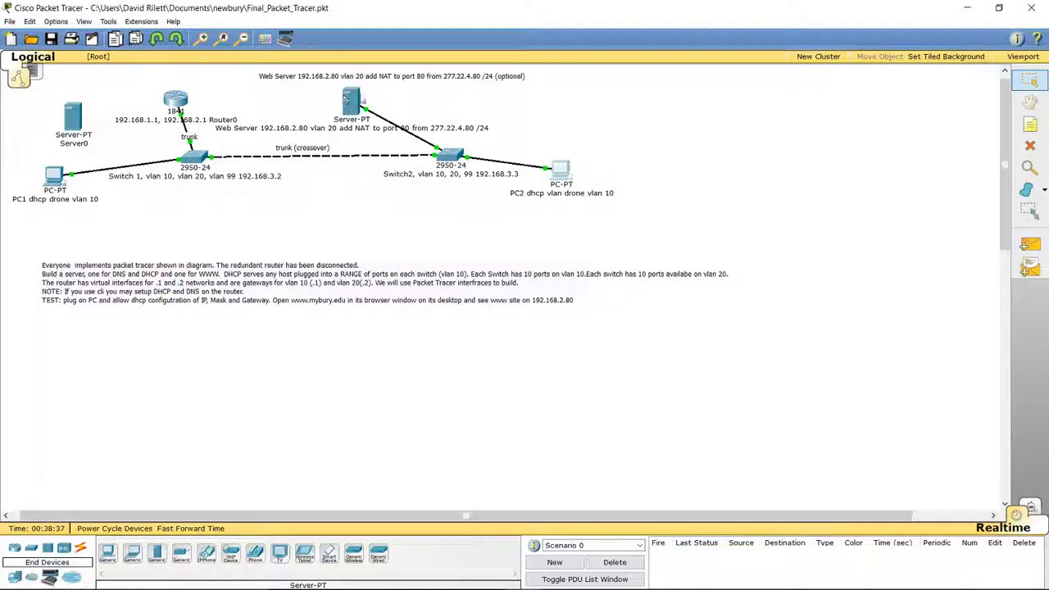
- Review the web server's gateway and DNS server addresses in its global settings
mouse_move(353, 105)
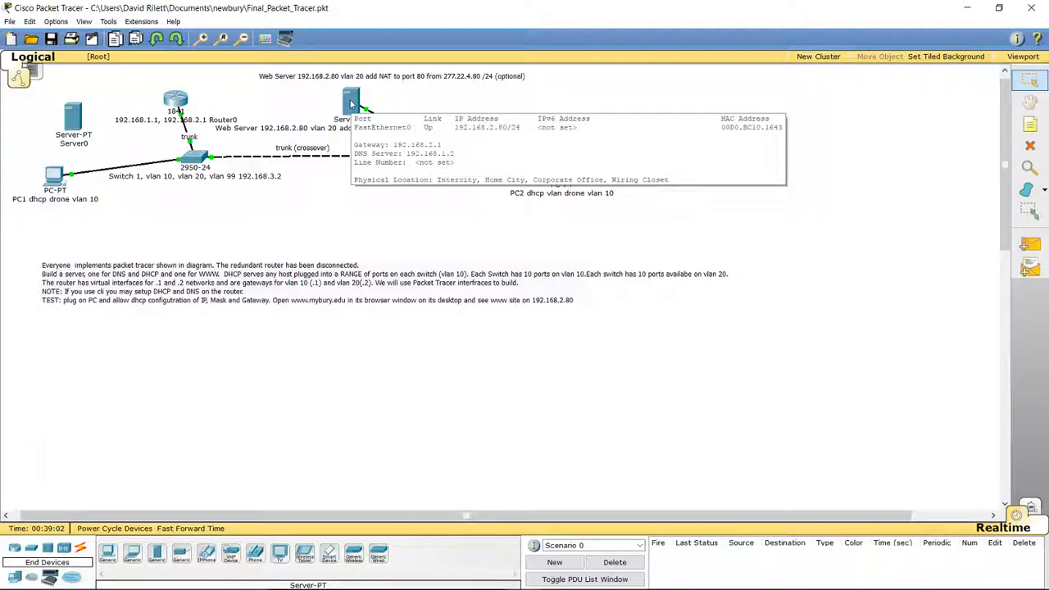
click(351, 104)
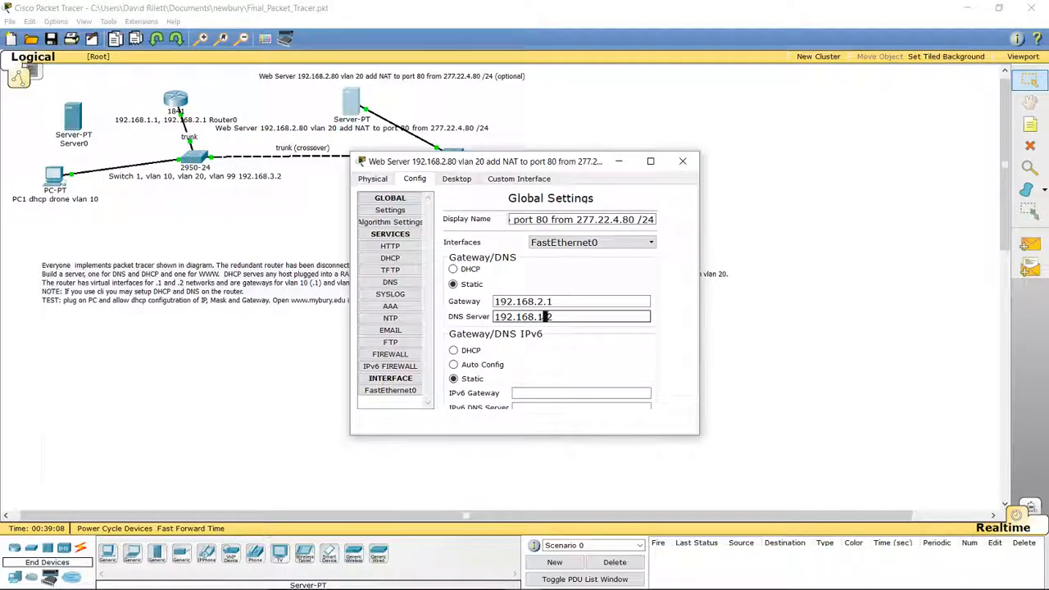
right_click(542, 314)
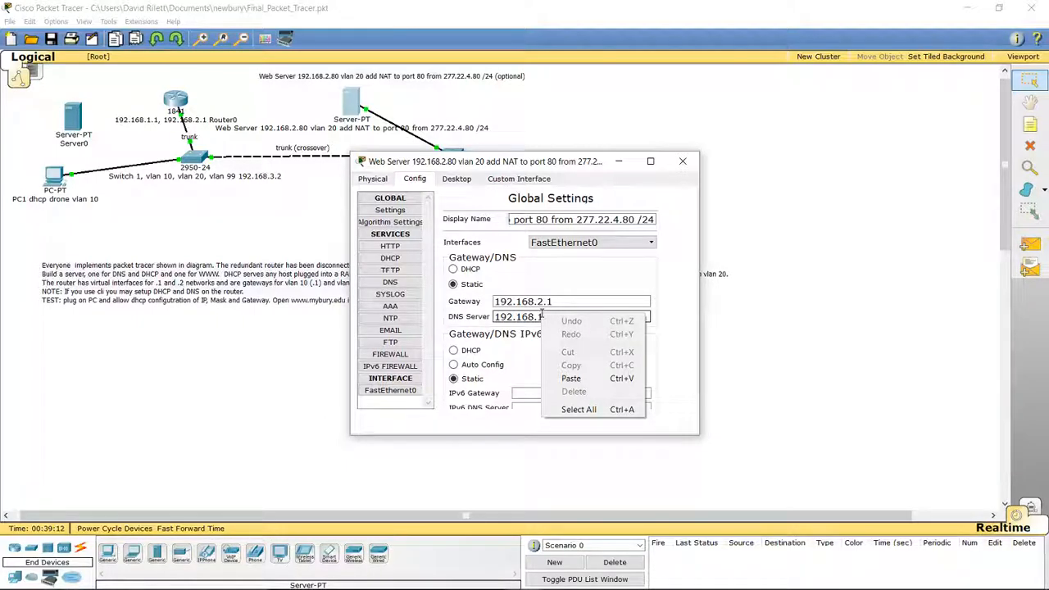
click(591, 286)
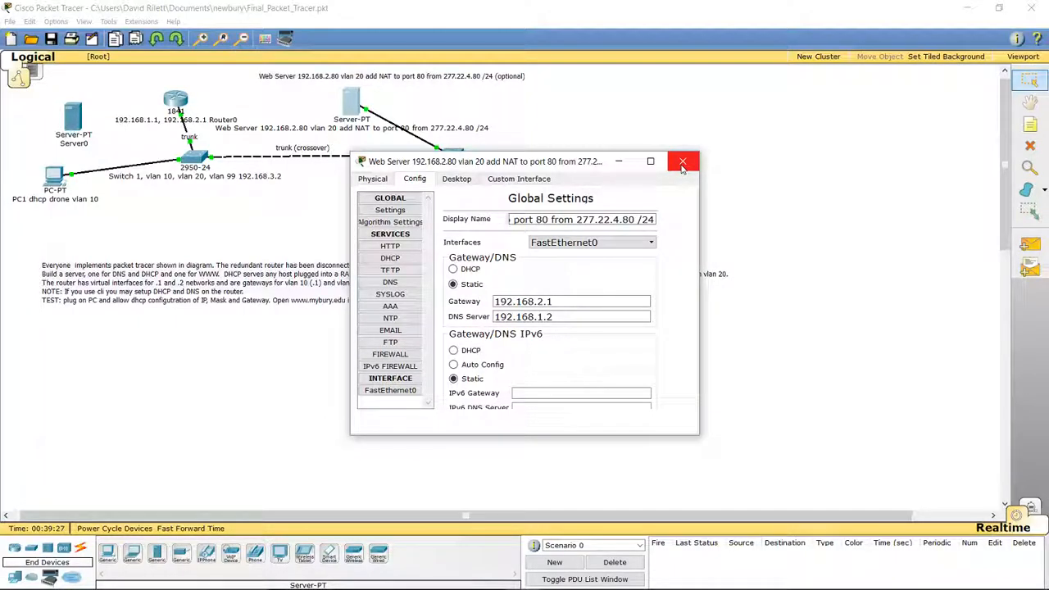
- Try to load 192.168.3.80 in the web server's own web browser
click(459, 179)
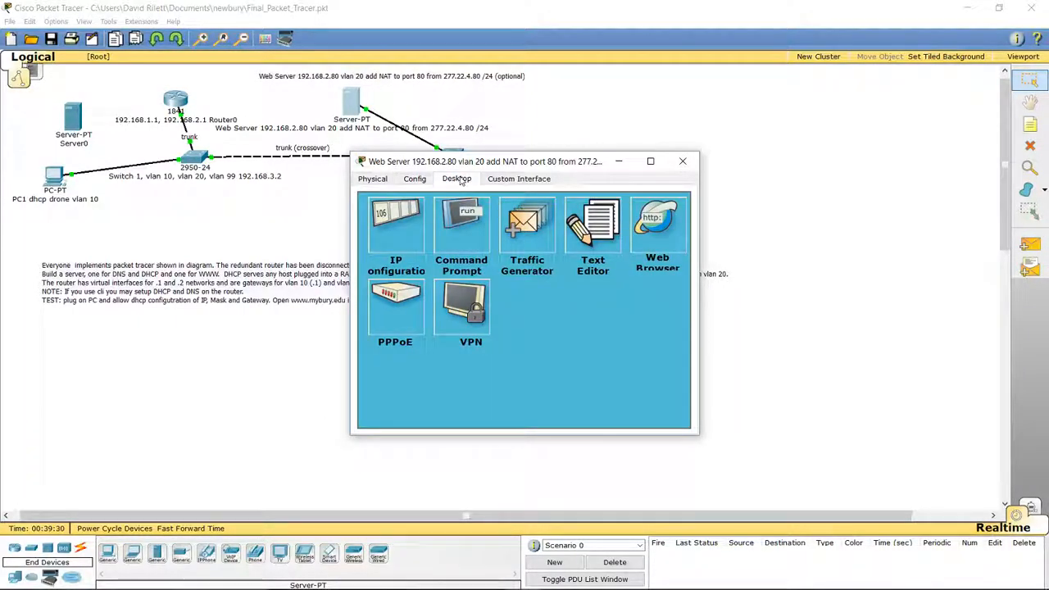
click(654, 233)
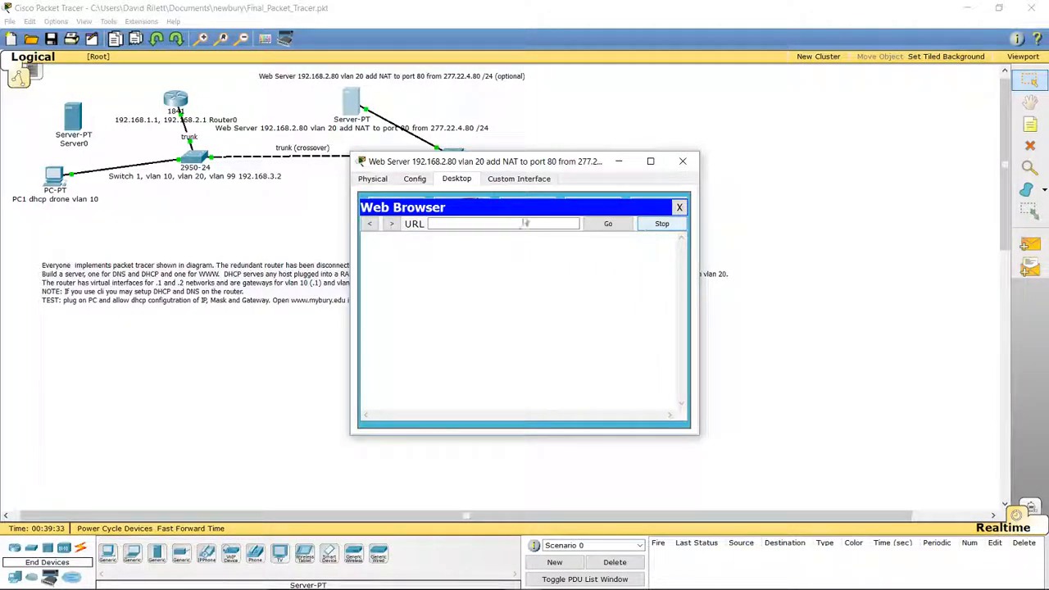
click(437, 224)
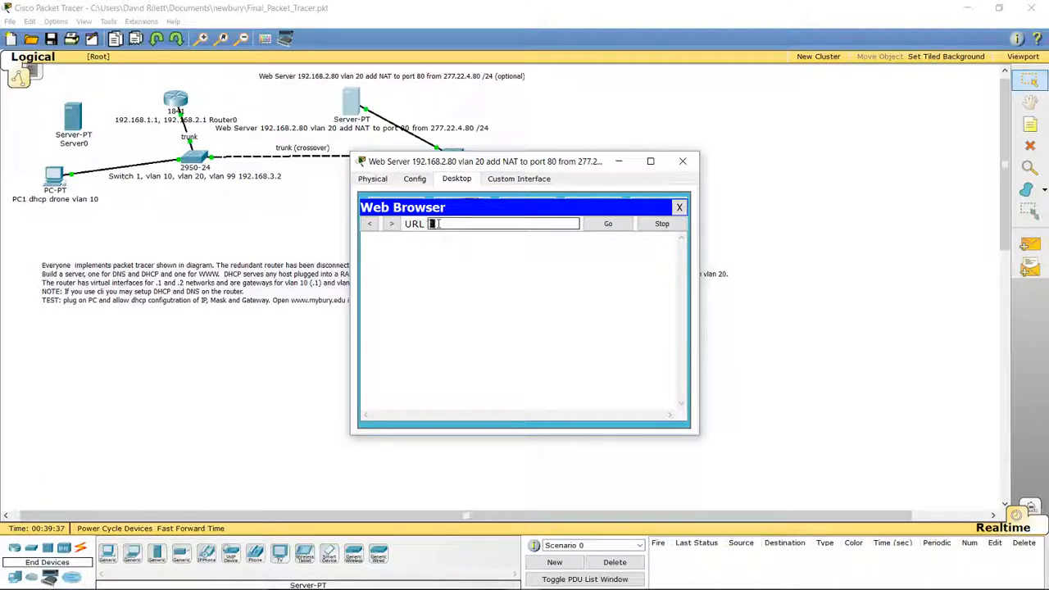
text(192.168)
text(.3)
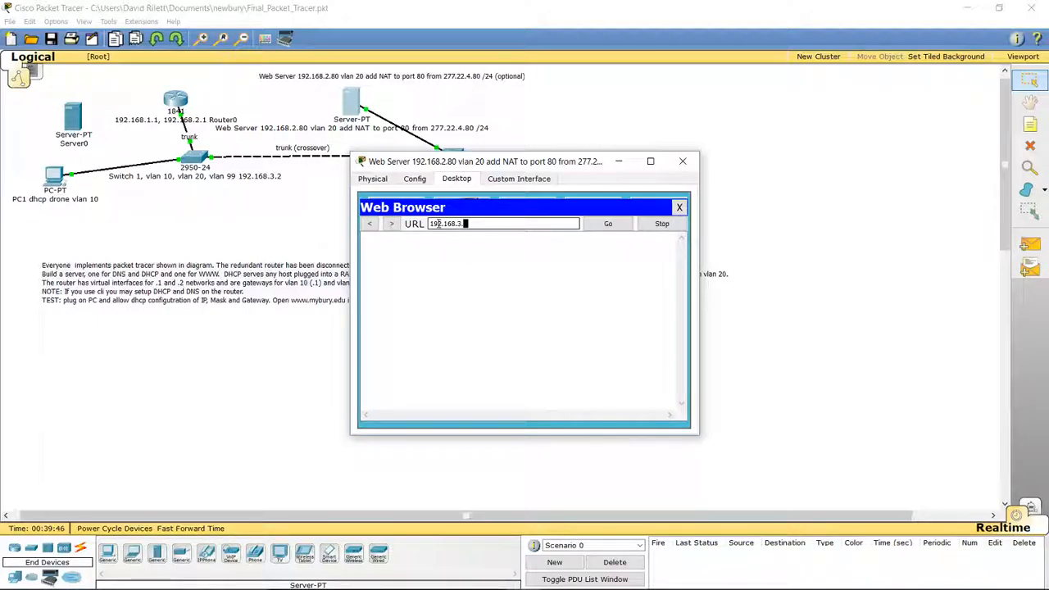
text(.80)
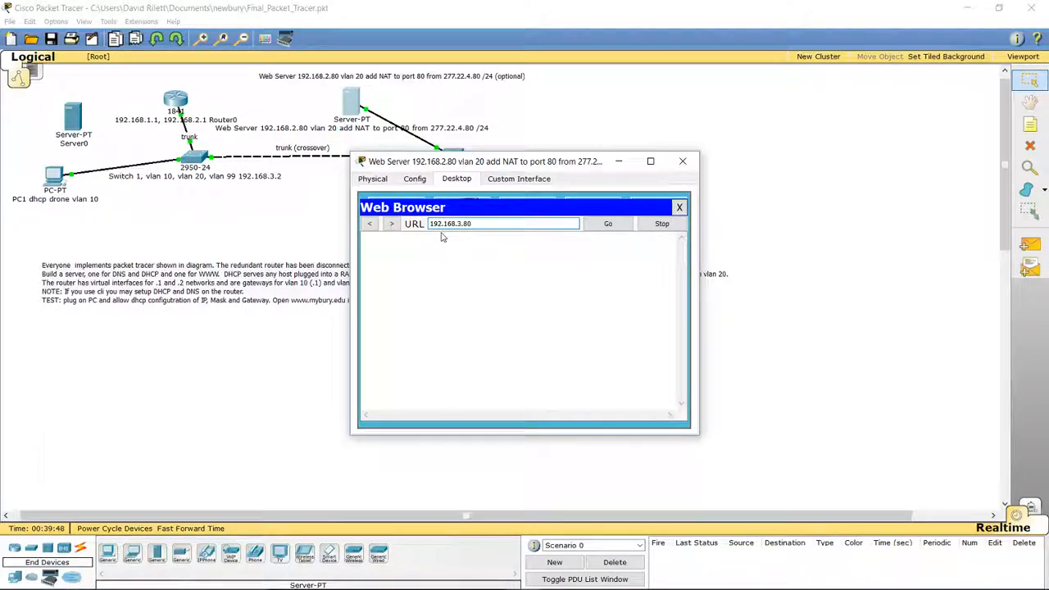
key(Return)
click(608, 226)
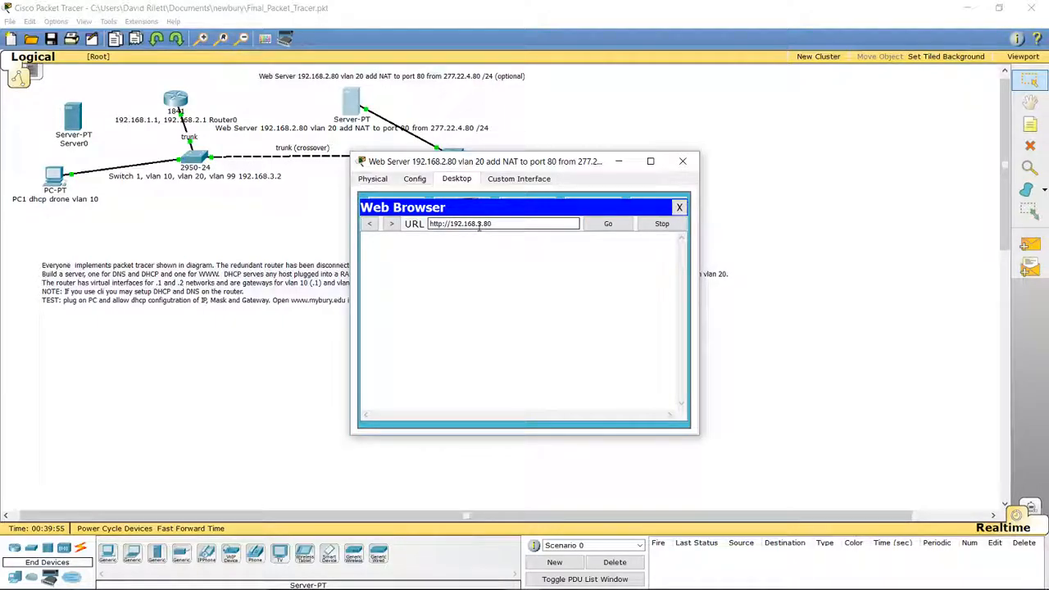
click(607, 225)
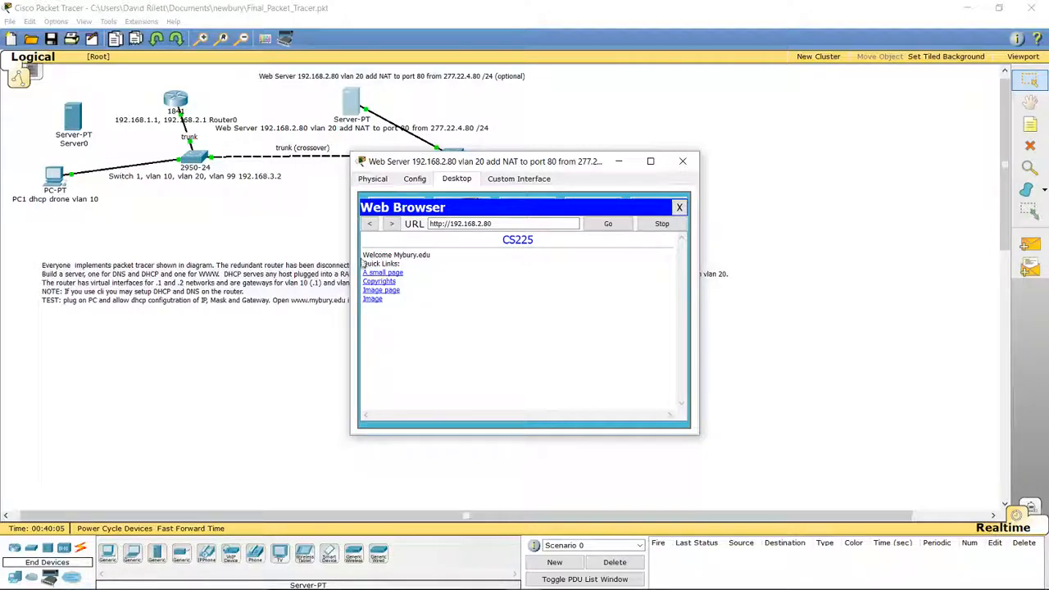
click(679, 209)
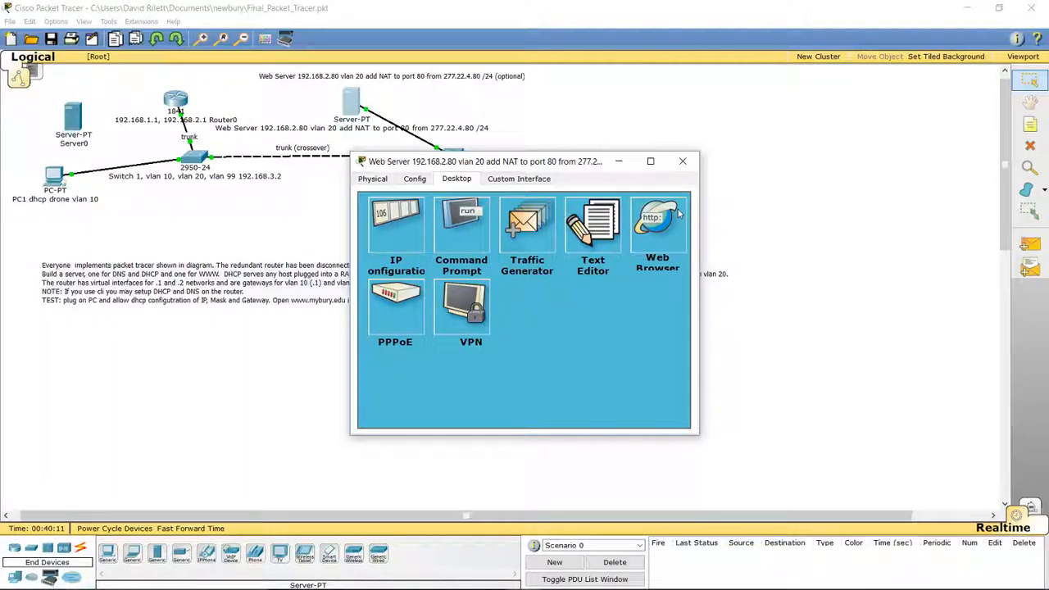
click(682, 161)
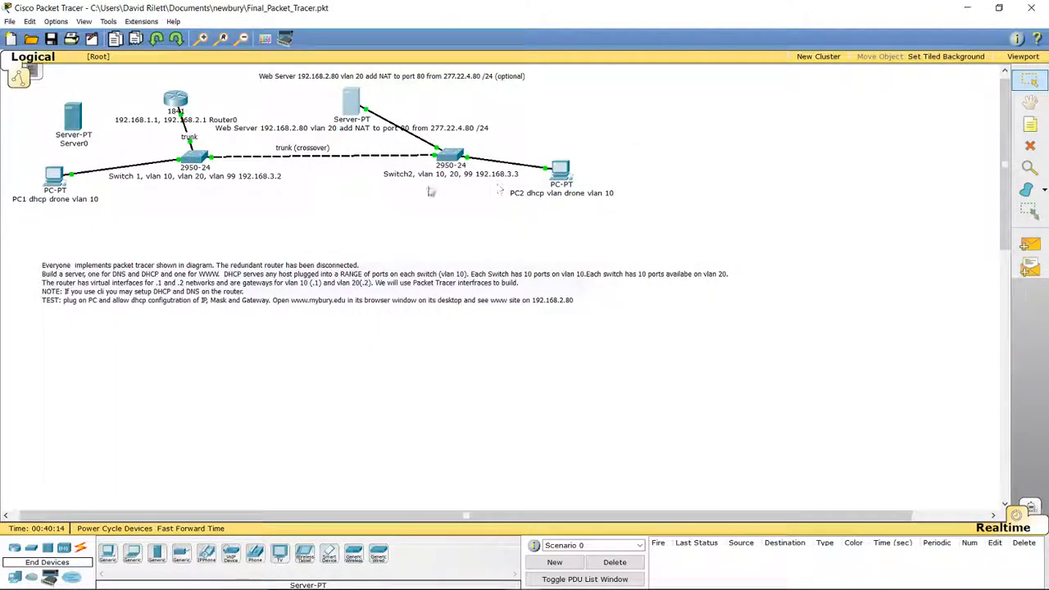
- Enter global configuration mode on Switch2's command line with enable and configure terminal
click(450, 158)
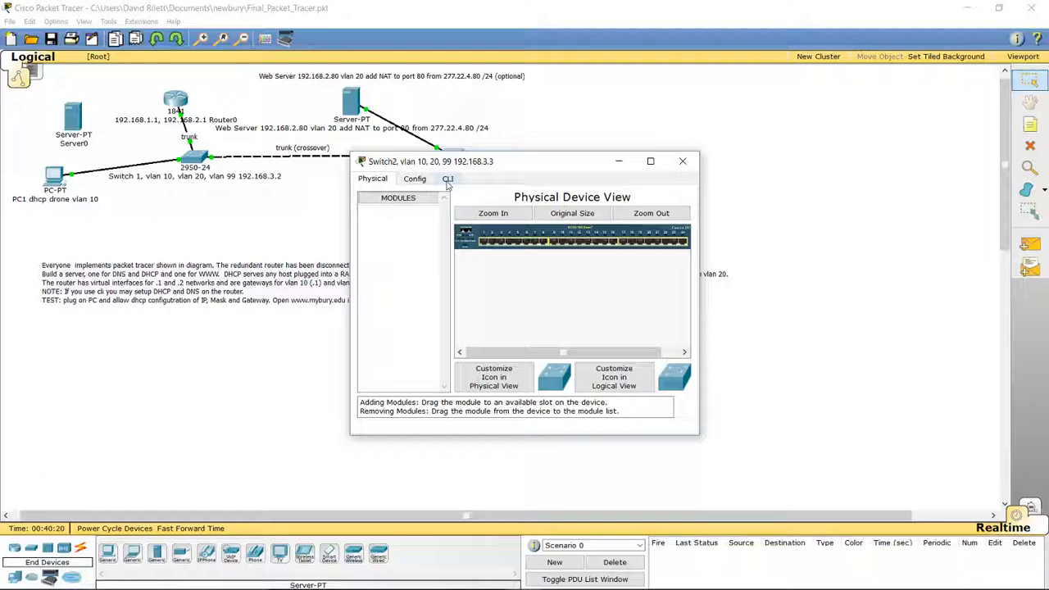
click(447, 180)
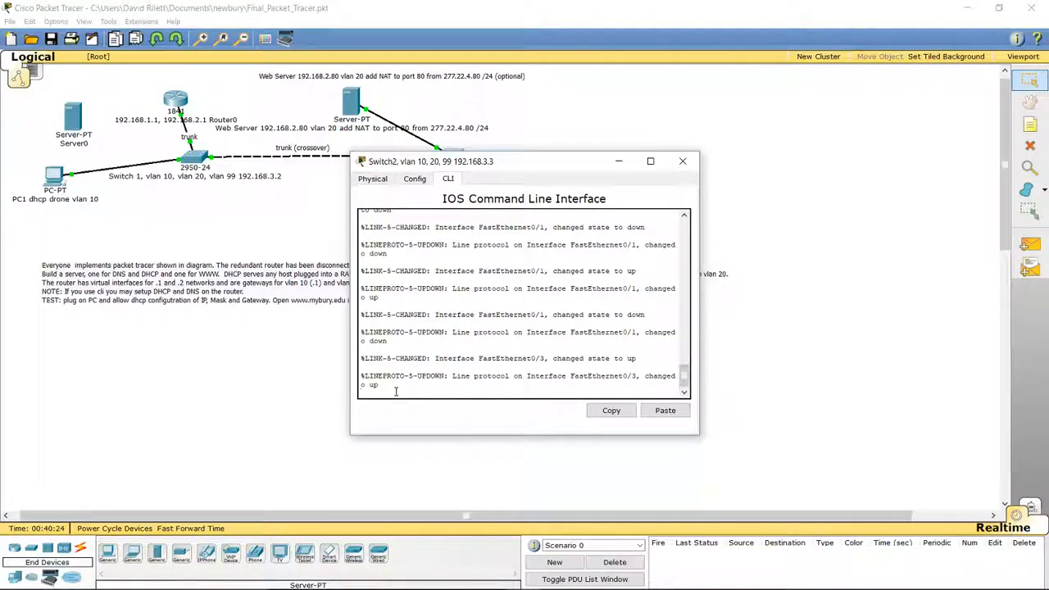
key(Return)
key(Return)
key(Return)
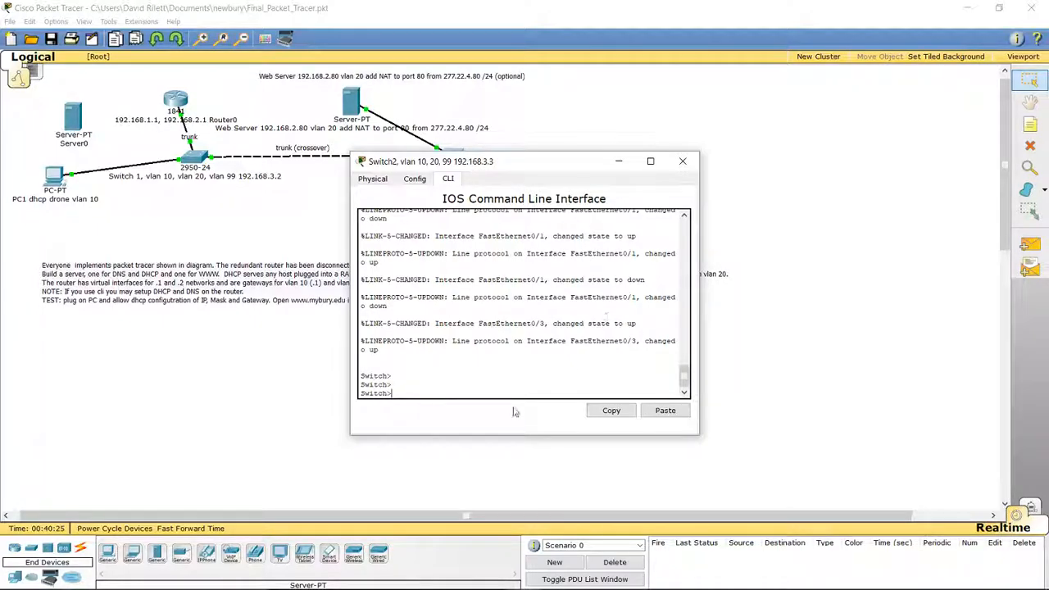
text(enable)
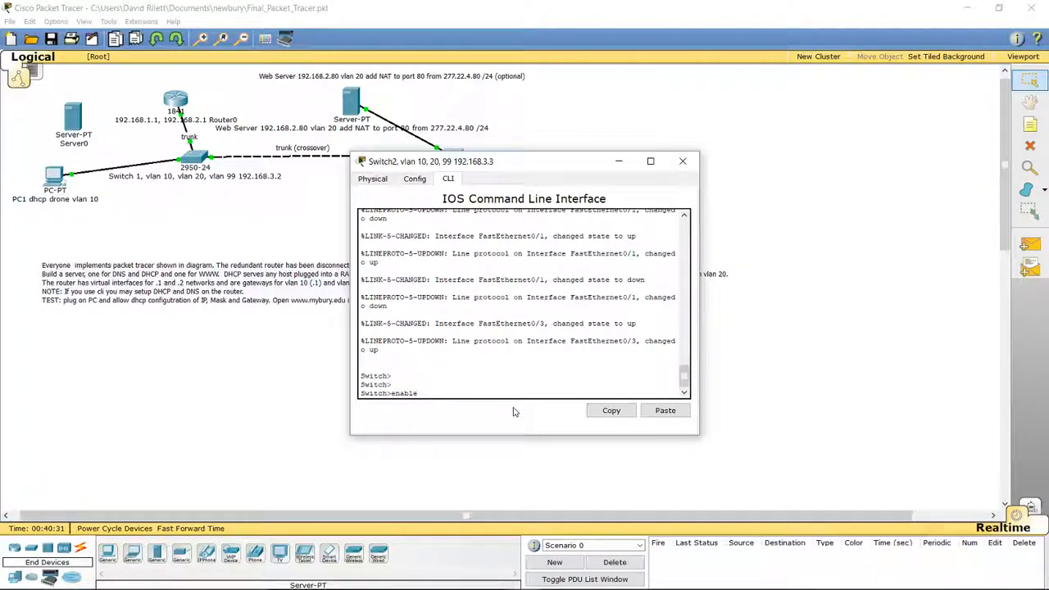
key(Return)
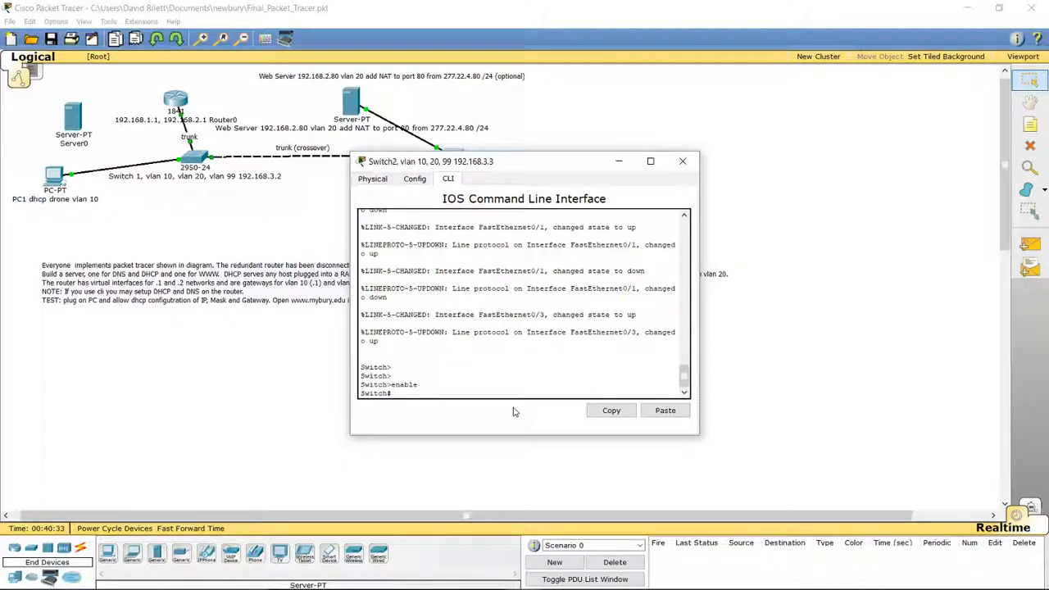
text(co)
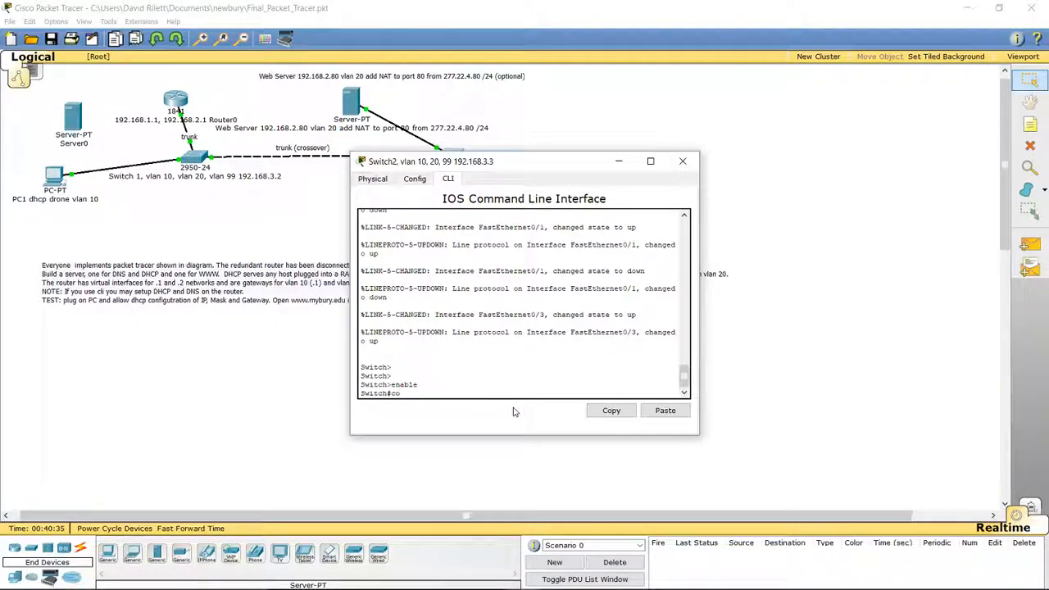
text(nfigu)
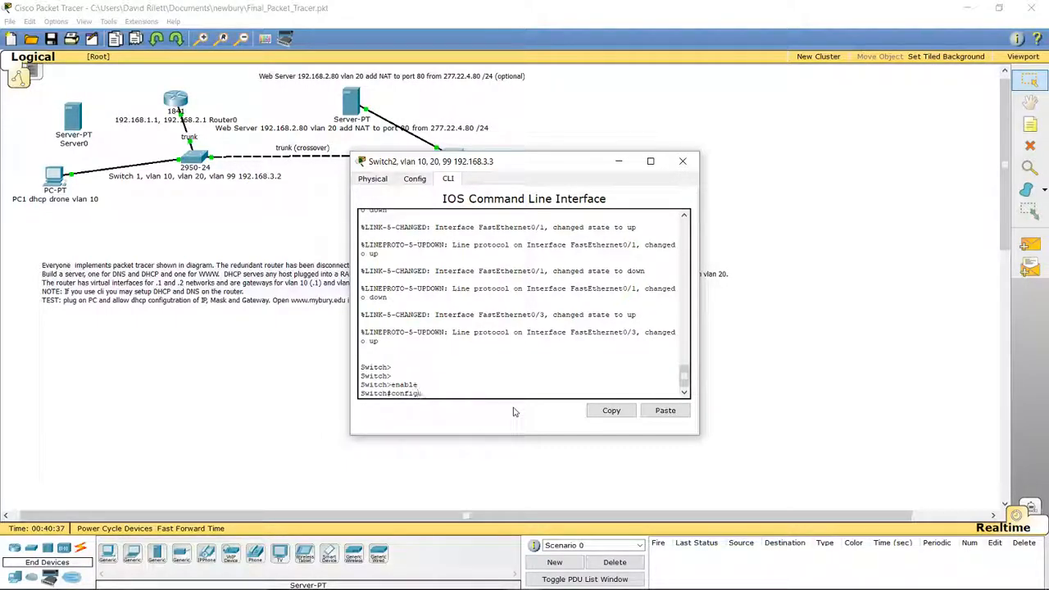
text(re terminal)
key(Return)
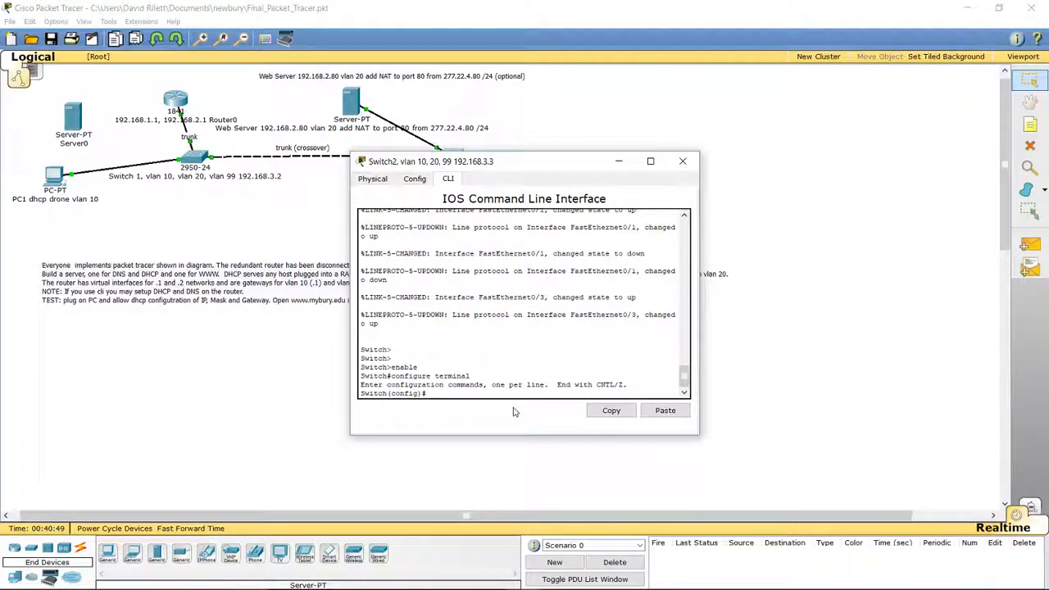
- Query the available options for the interface range command on Switch2
text(interface)
key(Return)
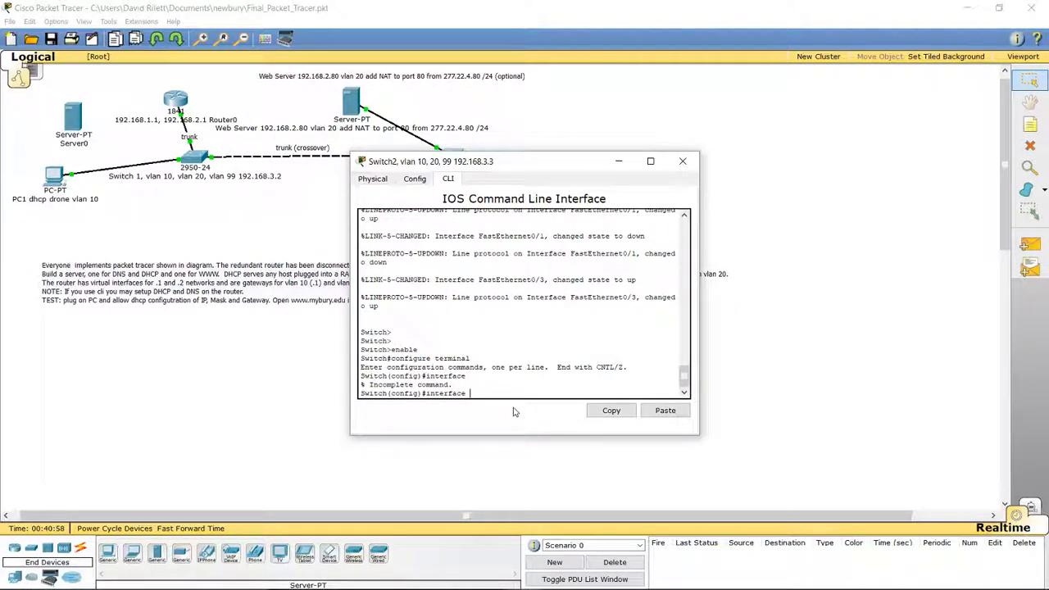
text(range)
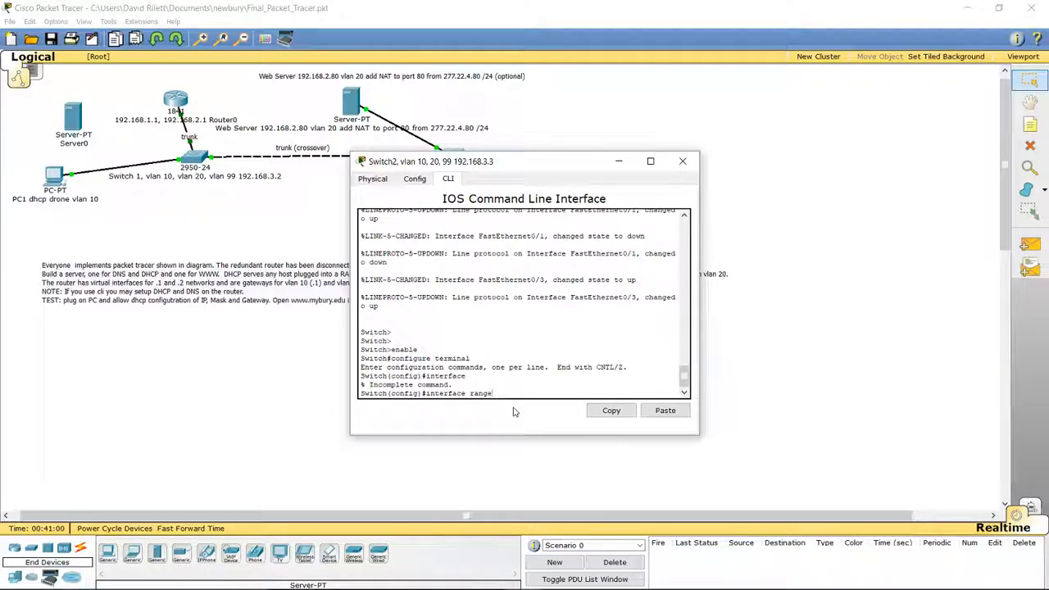
text( ?)
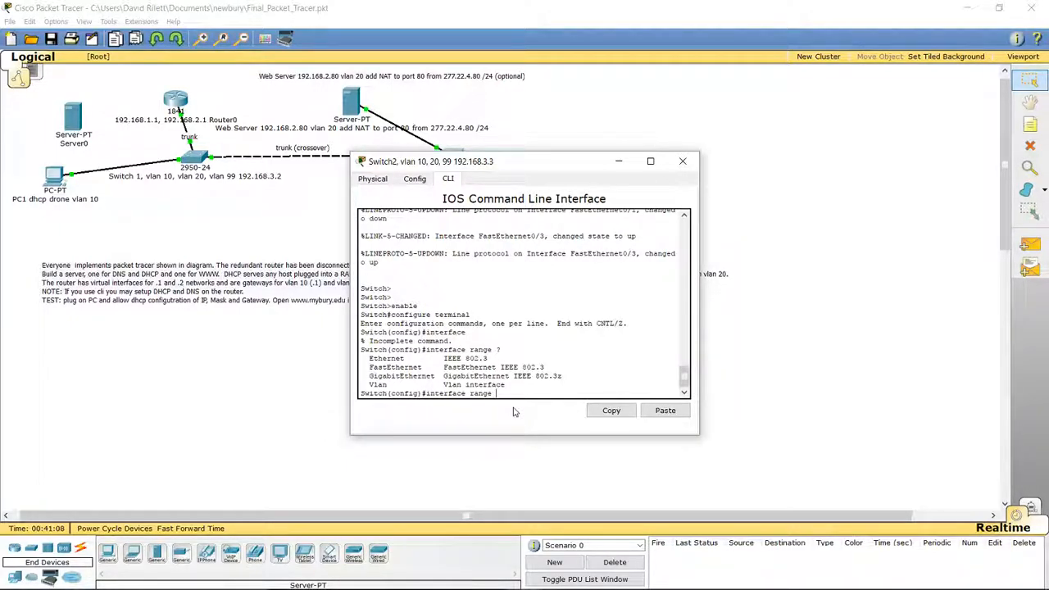
- Query the available options for the interface command on Switch2 and highlight the range entry
key(BackSpace)
key(BackSpace)
key(BackSpace)
key(BackSpace)
key(BackSpace)
key(BackSpace)
text(?)
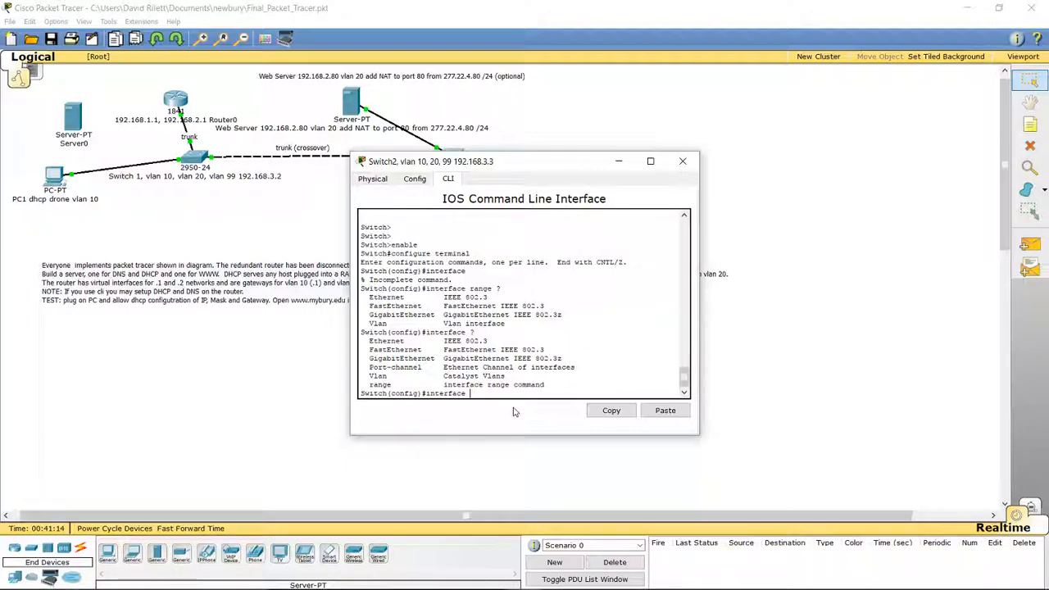
drag(368, 384, 394, 385)
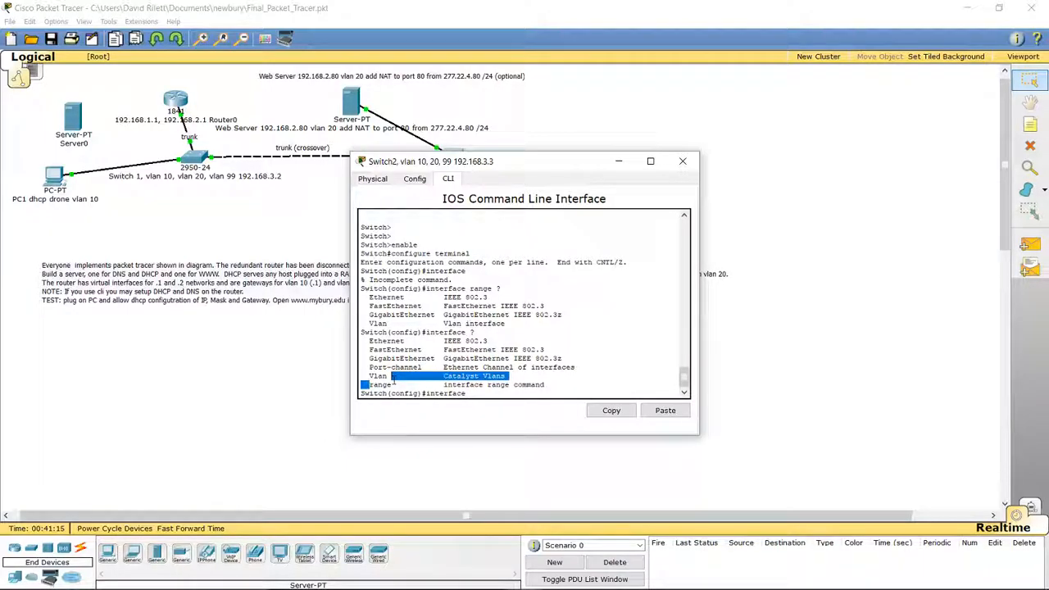
- Try to select the ports with the command interface range fa0/1 fa0/10
click(474, 394)
text(range)
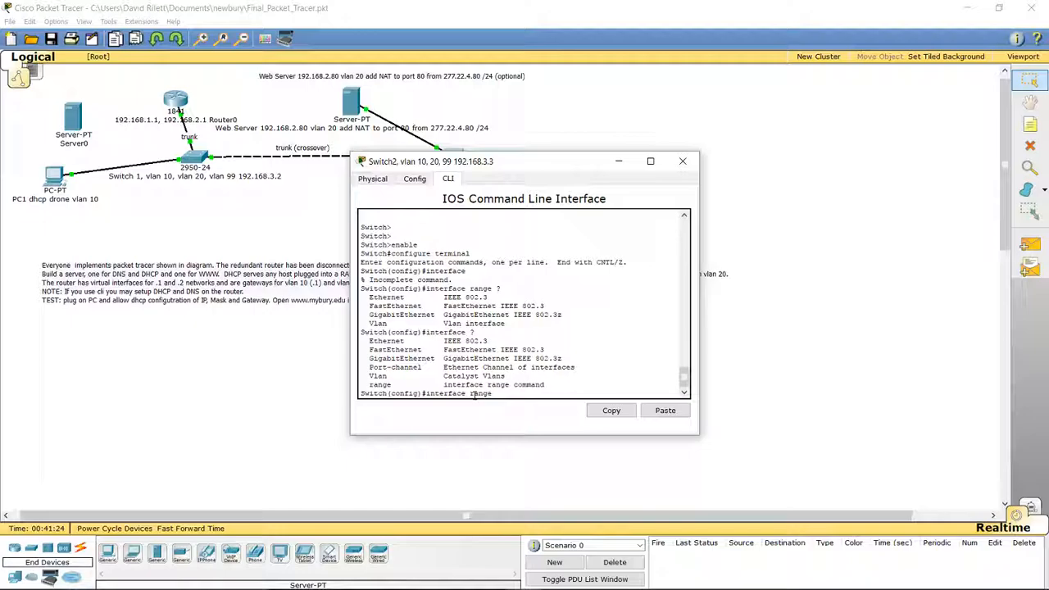
text(fa0/)
key(BackSpace)
key(BackSpace)
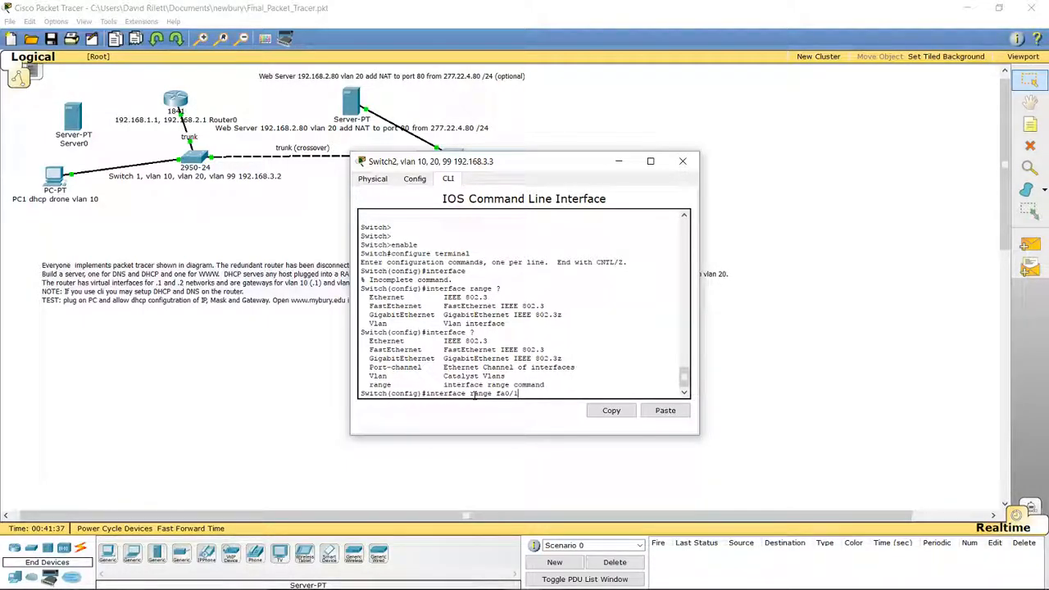
text(ta0/)
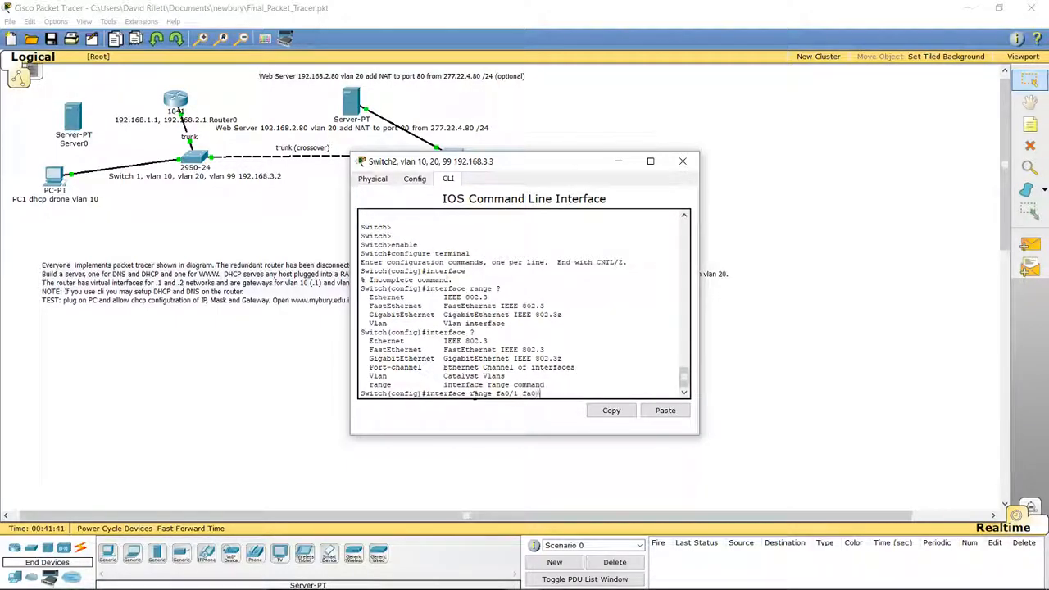
text(10)
key(Return)
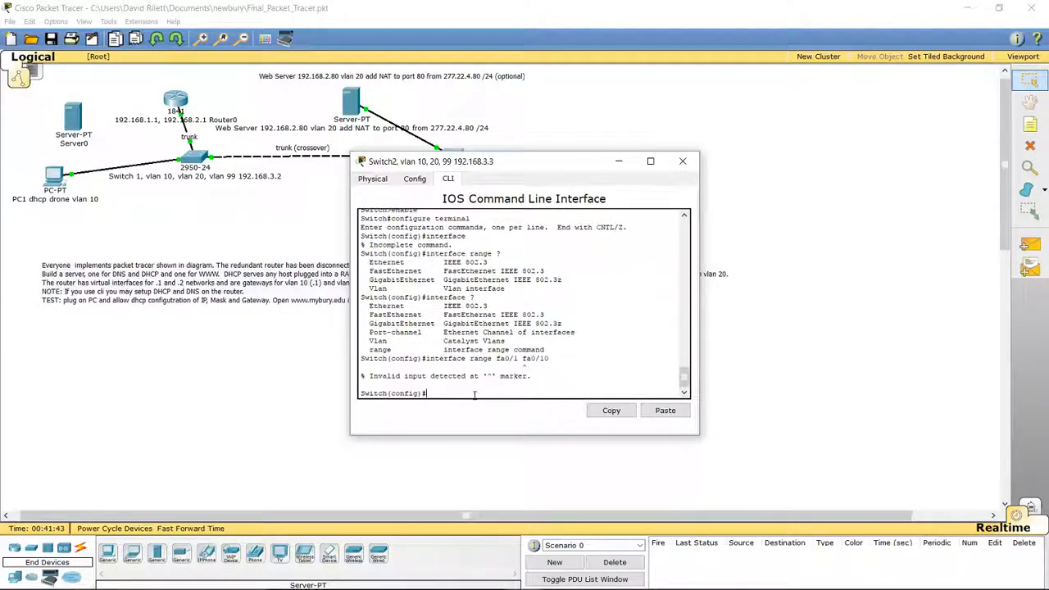
- Correct the recalled command to interface range fa0/1 - fa0/10 and run it
key(Up)
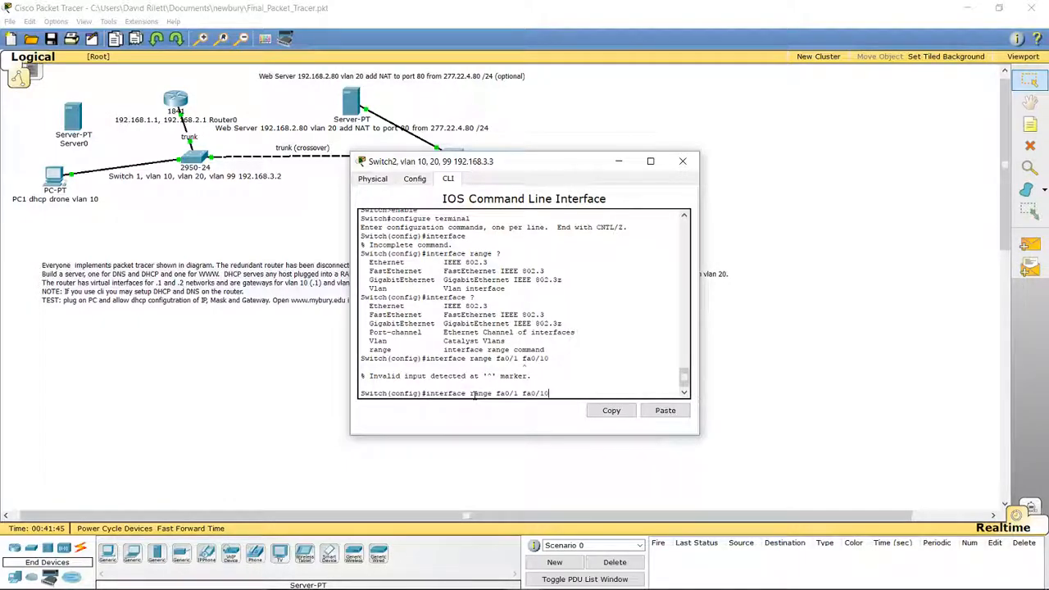
key(Left)
key(Left)
key(Left)
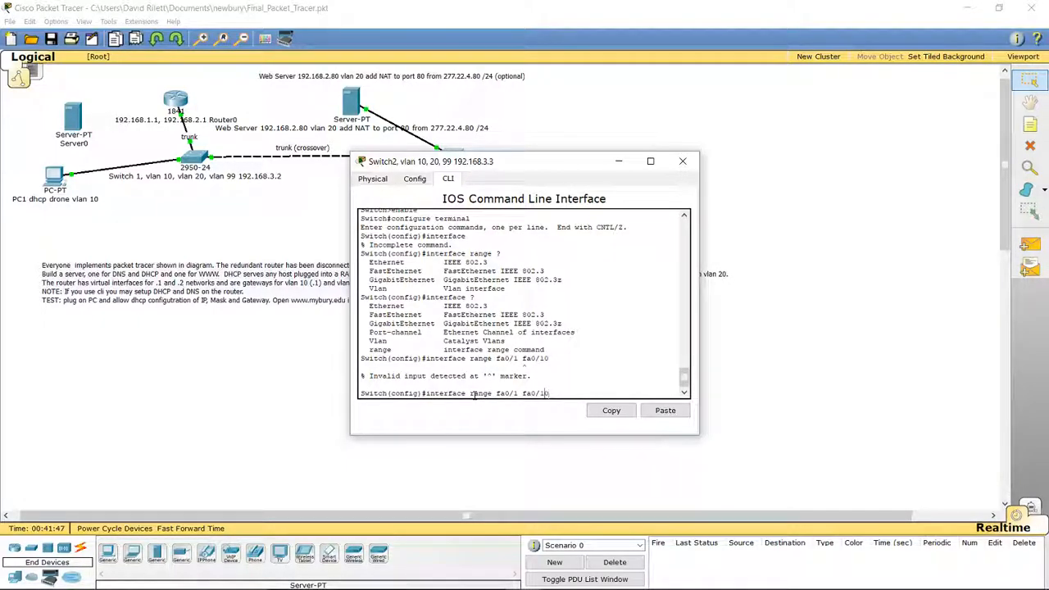
text(-)
key(Return)
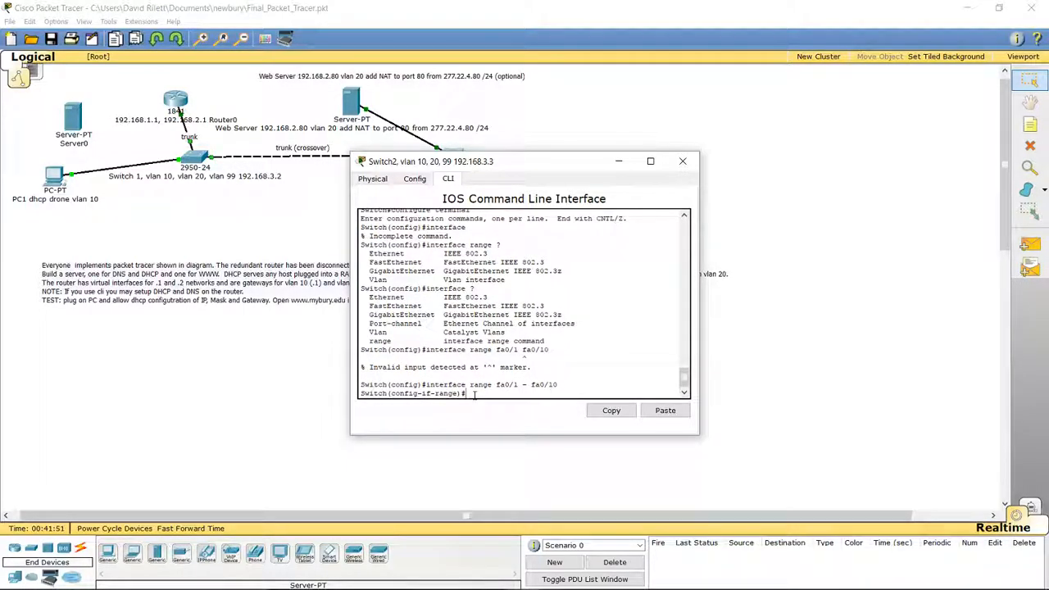
drag(523, 386, 526, 386)
click(478, 394)
text(inter)
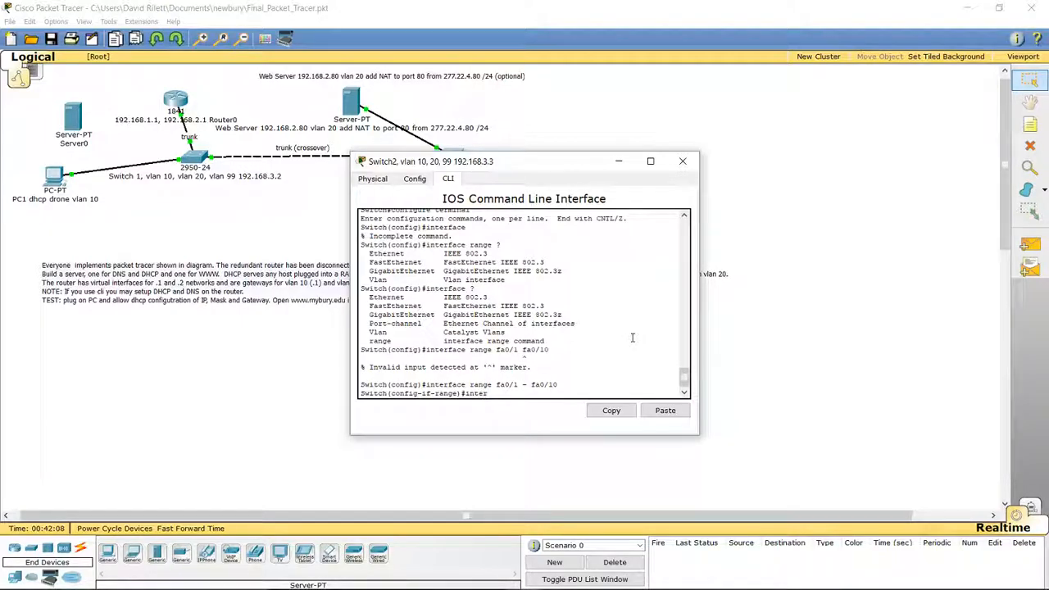
key(BackSpace)
key(BackSpace)
key(BackSpace)
key(BackSpace)
key(BackSpace)
text(a)
text(cce)
text(ss mode)
key(BackSpace)
key(BackSpace)
key(BackSpace)
key(BackSpace)
key(BackSpace)
key(BackSpace)
key(BackSpace)
key(BackSpace)
key(BackSpace)
key(BackSpace)
key(BackSpace)
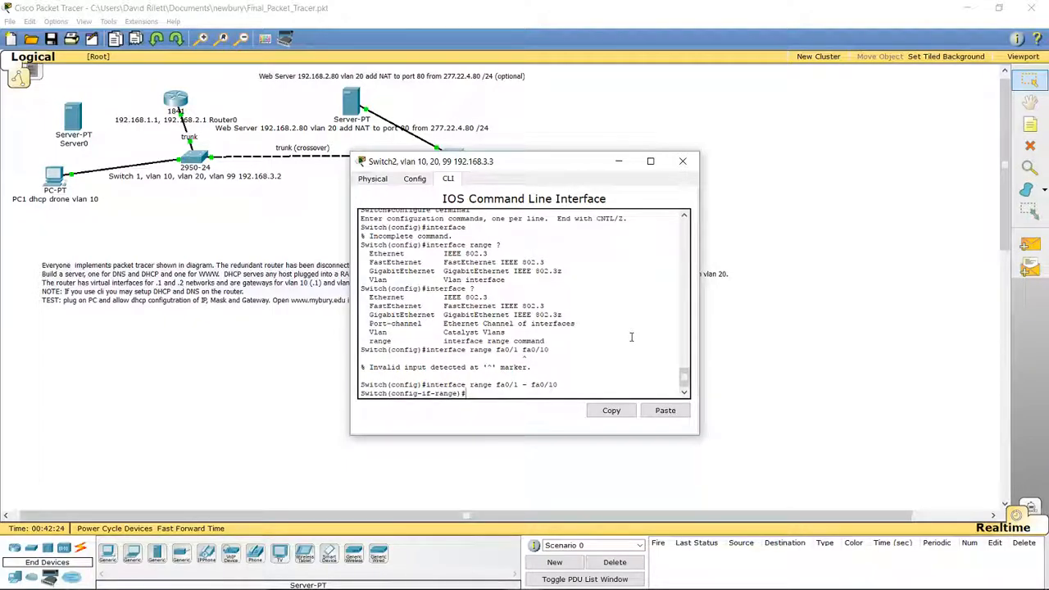
- List the commands available for the port range and set its ports to access mode with switchport mode access
text(?)
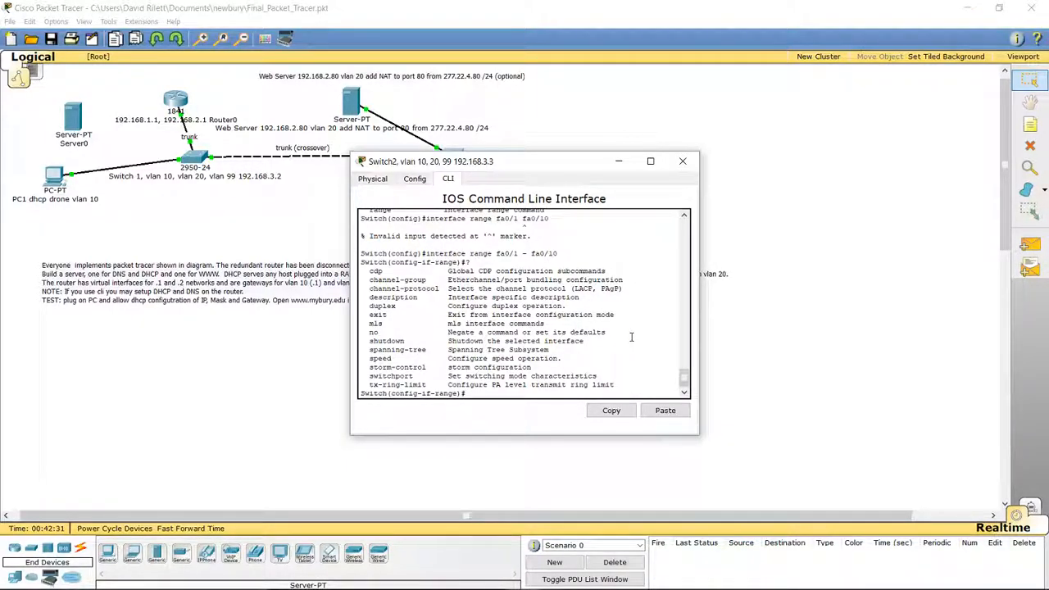
text(switchport mode access)
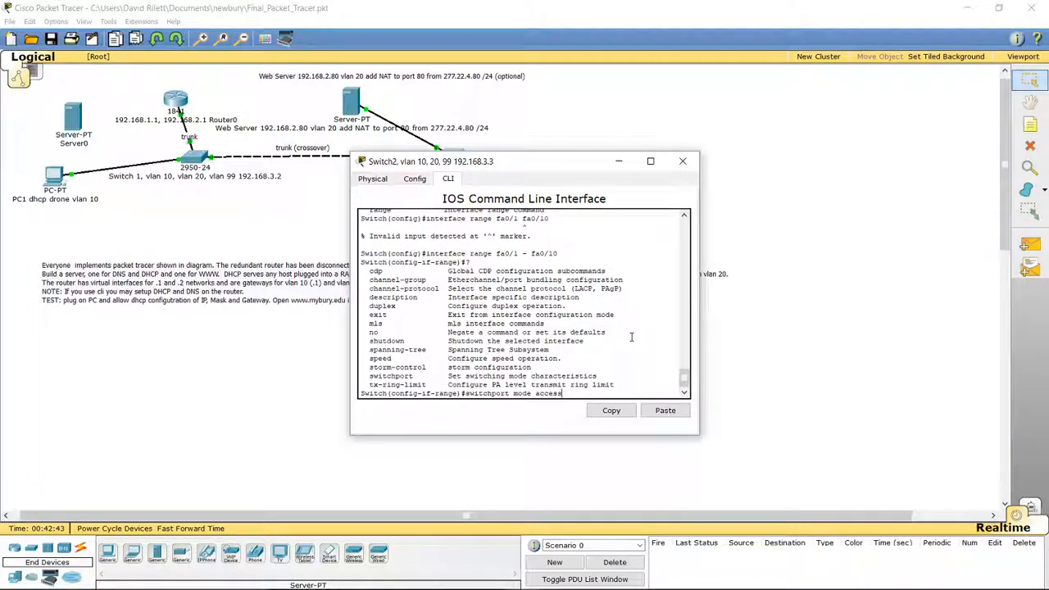
key(Return)
- Assign ports fa0/1 - fa0/10 to VLAN 10 with switchport access vlan 10
text(switchport mode)
key(BackSpace)
key(BackSpace)
key(BackSpace)
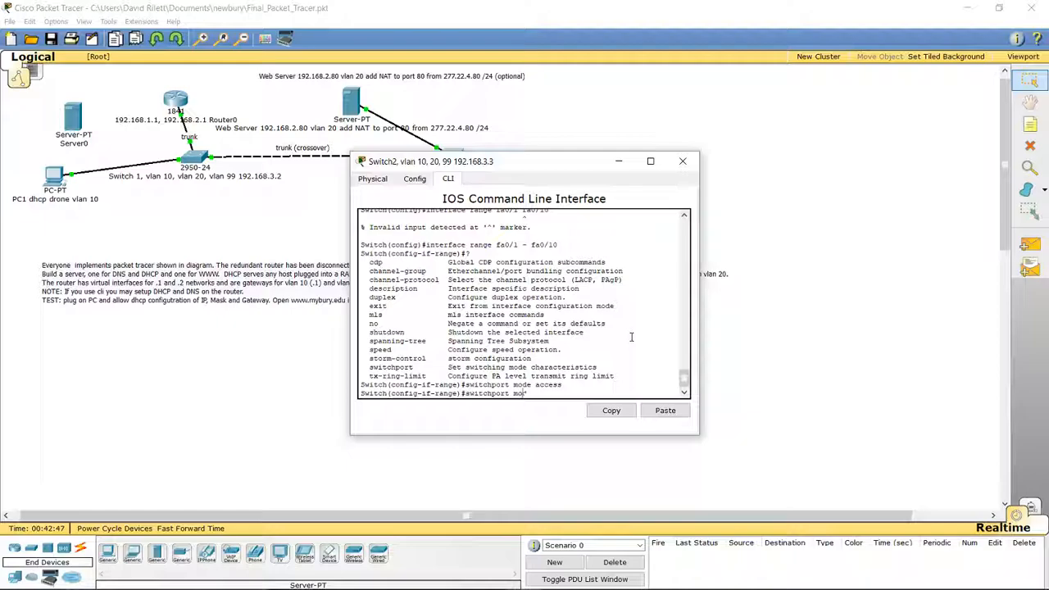
text(access vlan10)
key(Return)
key(Up)
key(Left)
key(Left)
key(Return)
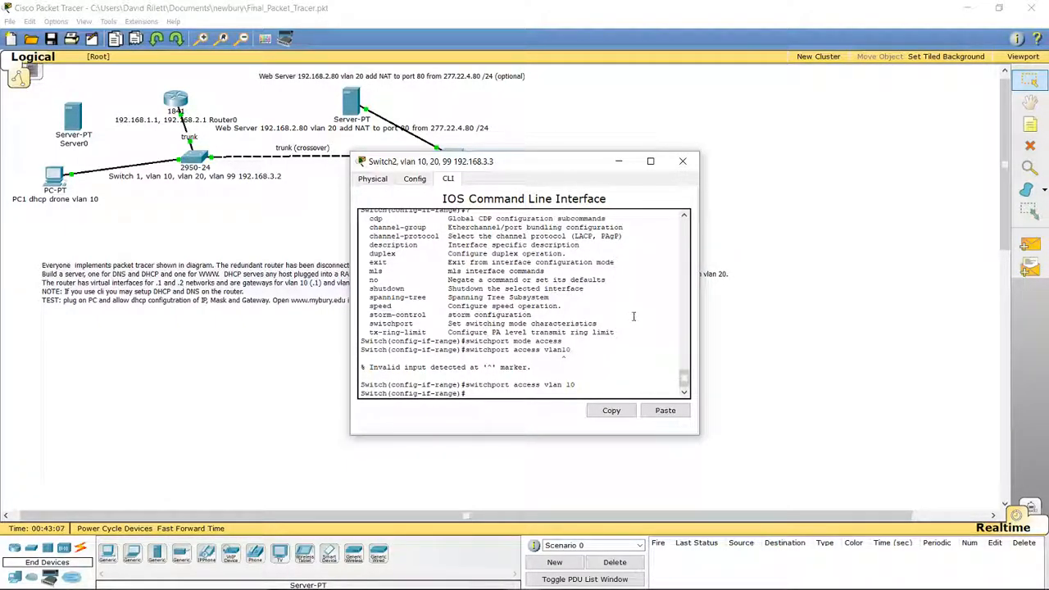
key(Up)
key(Up)
key(Up)
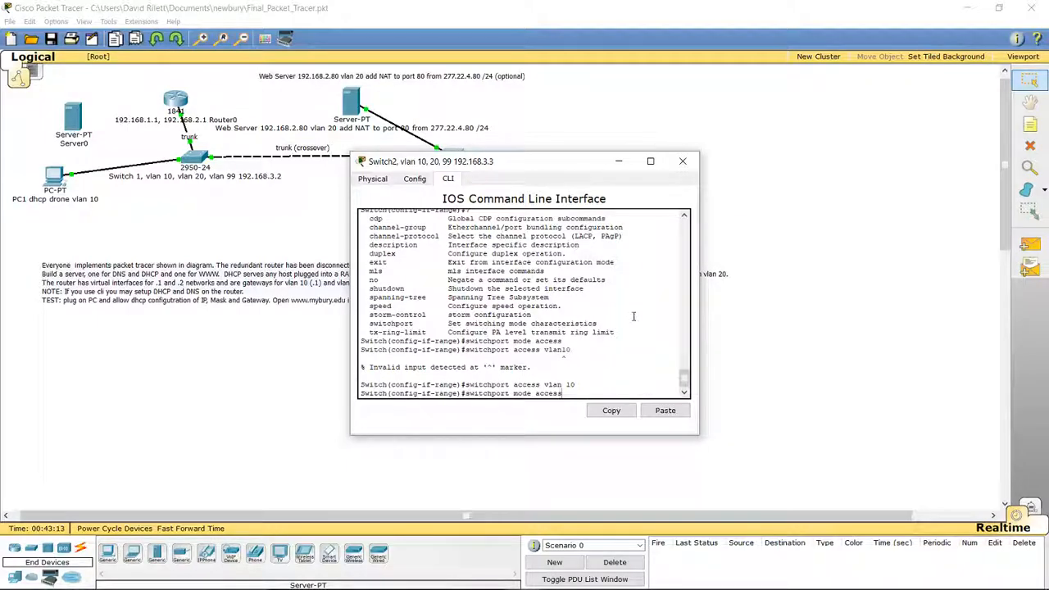
key(BackSpace)
key(BackSpace)
key(BackSpace)
key(BackSpace)
key(BackSpace)
key(BackSpace)
key(BackSpace)
key(BackSpace)
key(BackSpace)
key(BackSpace)
key(BackSpace)
key(BackSpace)
key(BackSpace)
key(BackSpace)
key(BackSpace)
key(BackSpace)
key(BackSpace)
key(BackSpace)
key(BackSpace)
key(BackSpace)
- Query the options for interface range from the range configuration prompt
text(interface)
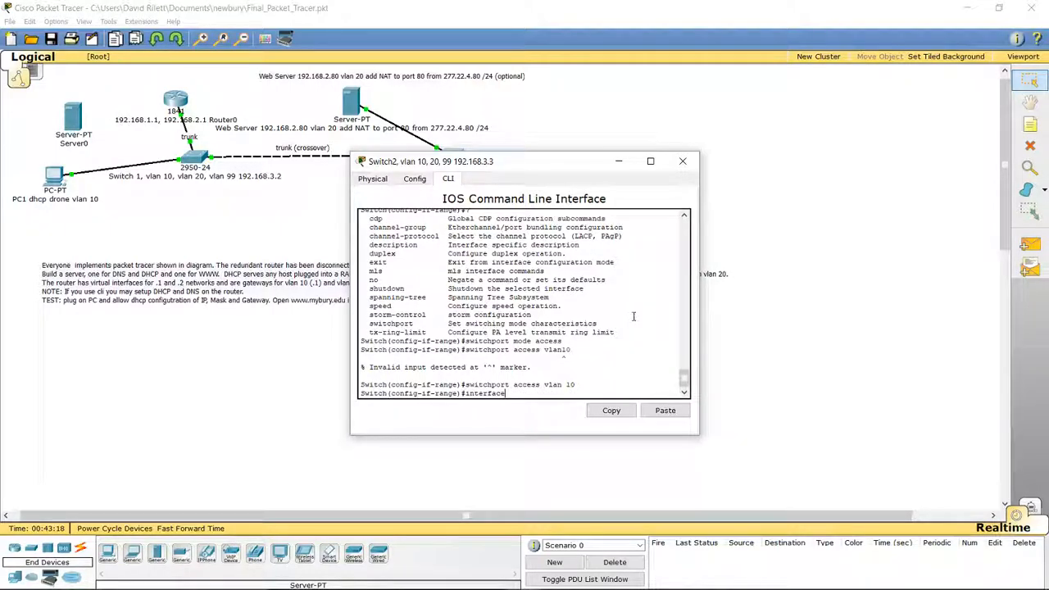
text( fange)
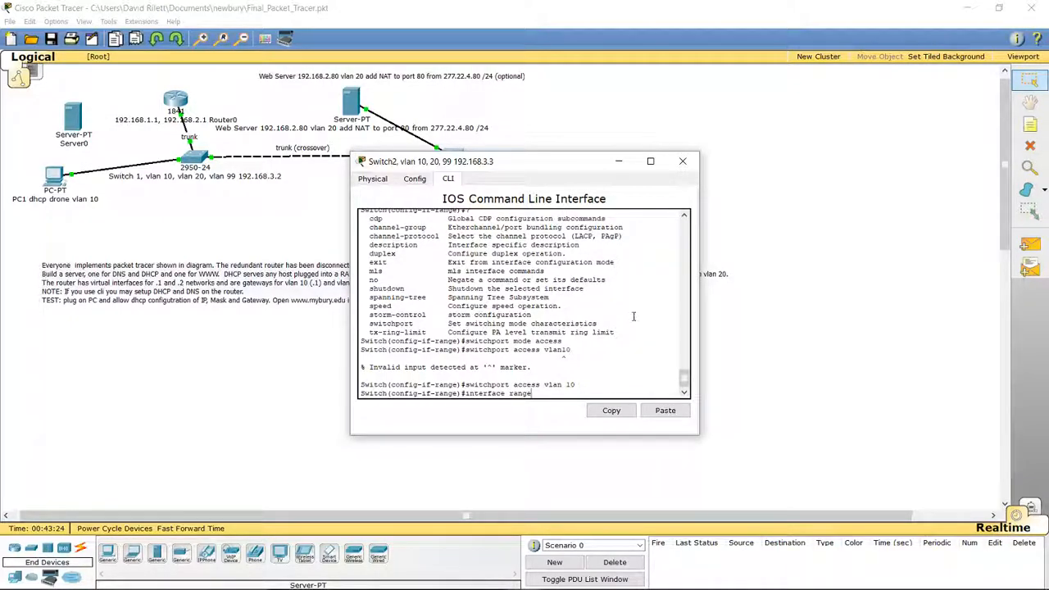
text( ?)
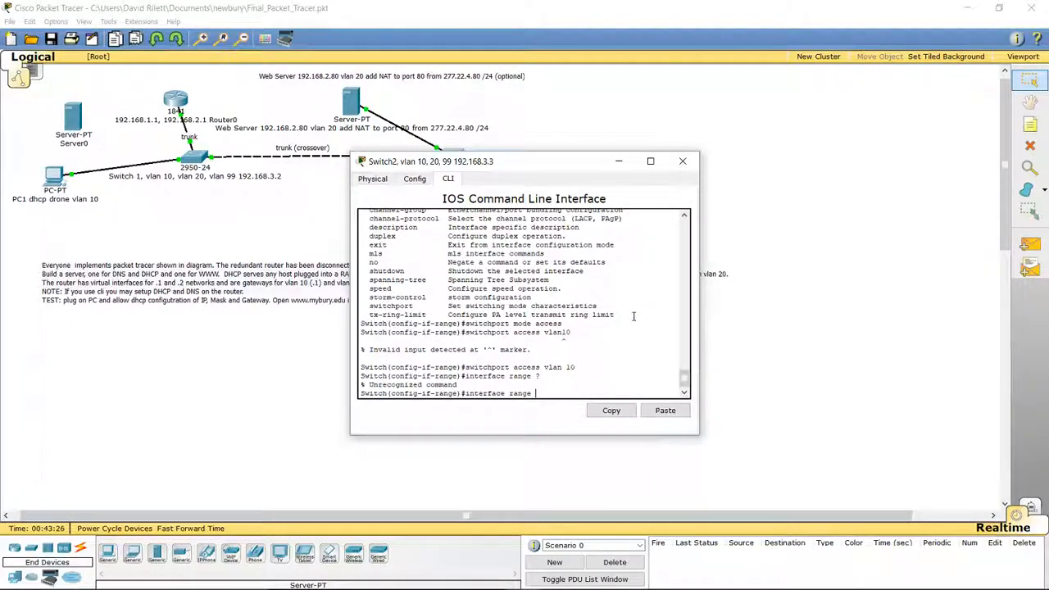
- Query the options for a standalone range command, and try to run range exit
key(BackSpace)
key(BackSpace)
key(BackSpace)
key(BackSpace)
key(BackSpace)
key(BackSpace)
key(BackSpace)
key(BackSpace)
key(BackSpace)
key(BackSpace)
key(BackSpace)
key(BackSpace)
key(BackSpace)
key(BackSpace)
key(BackSpace)
key(BackSpace)
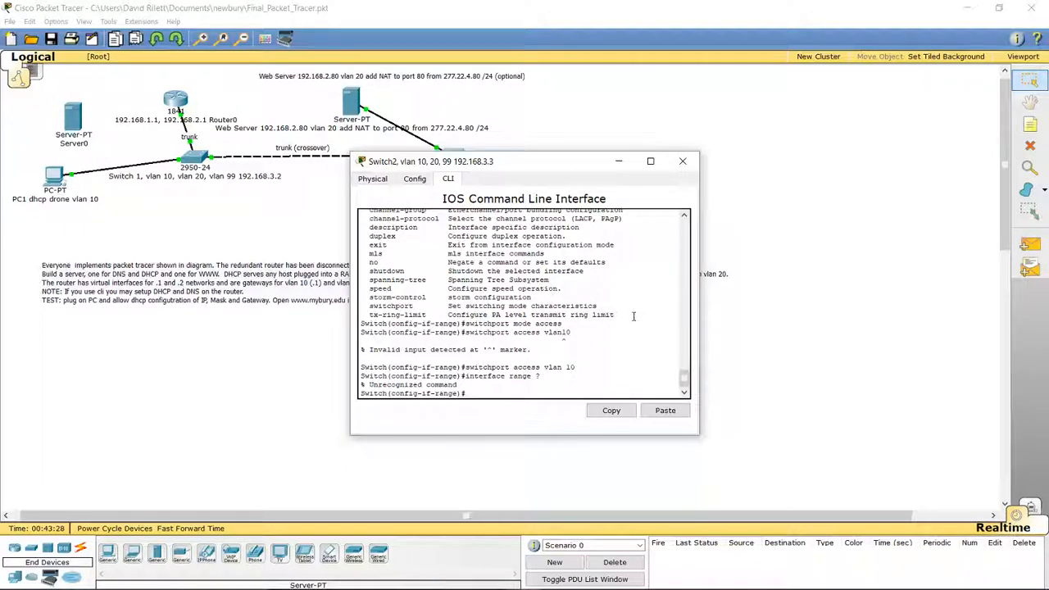
text(rang)
text(e)
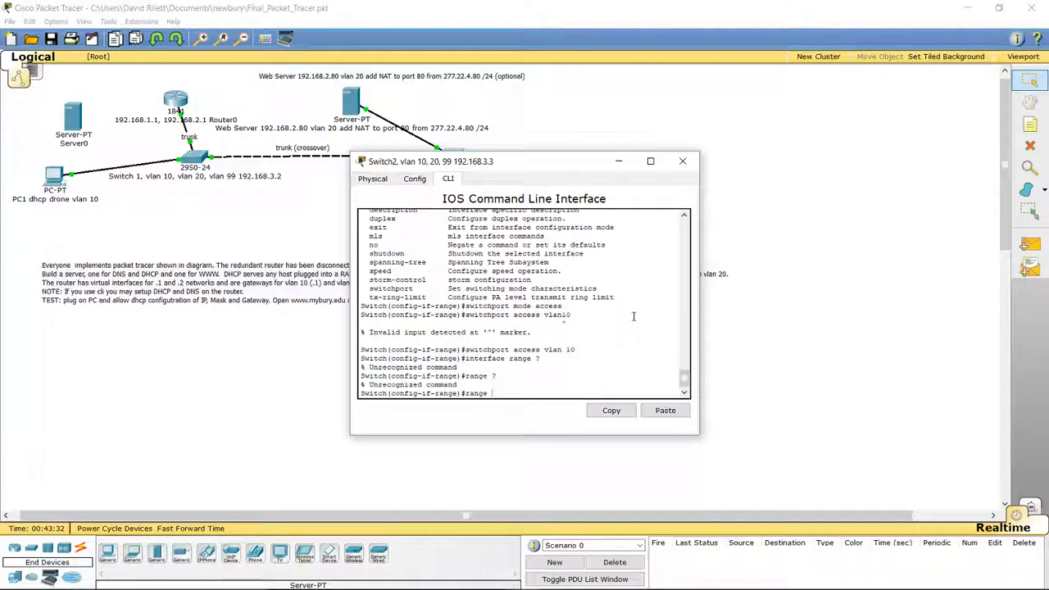
text( ?e)
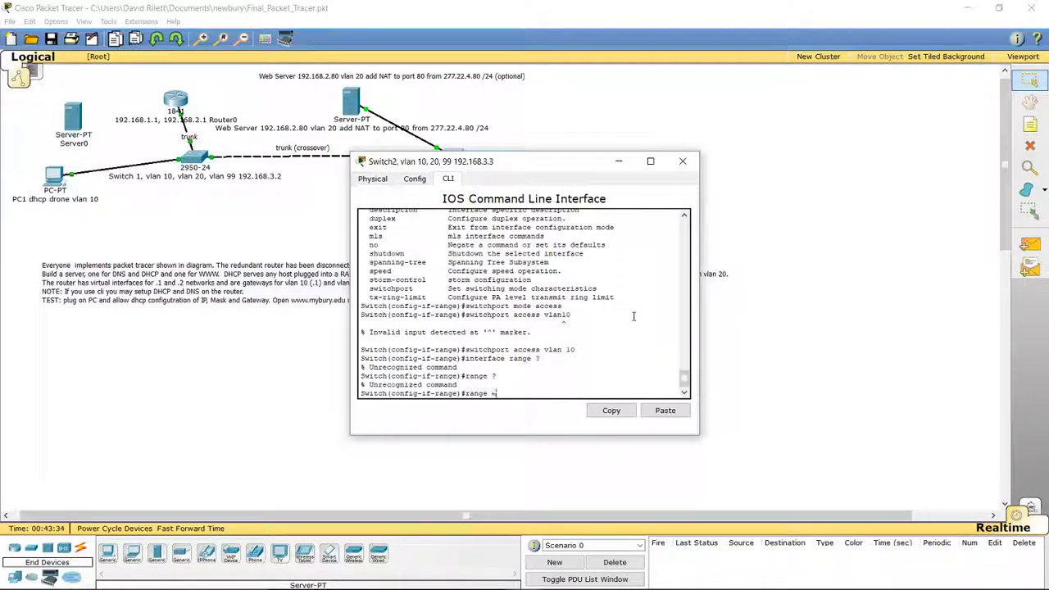
text(xit)
key(Return)
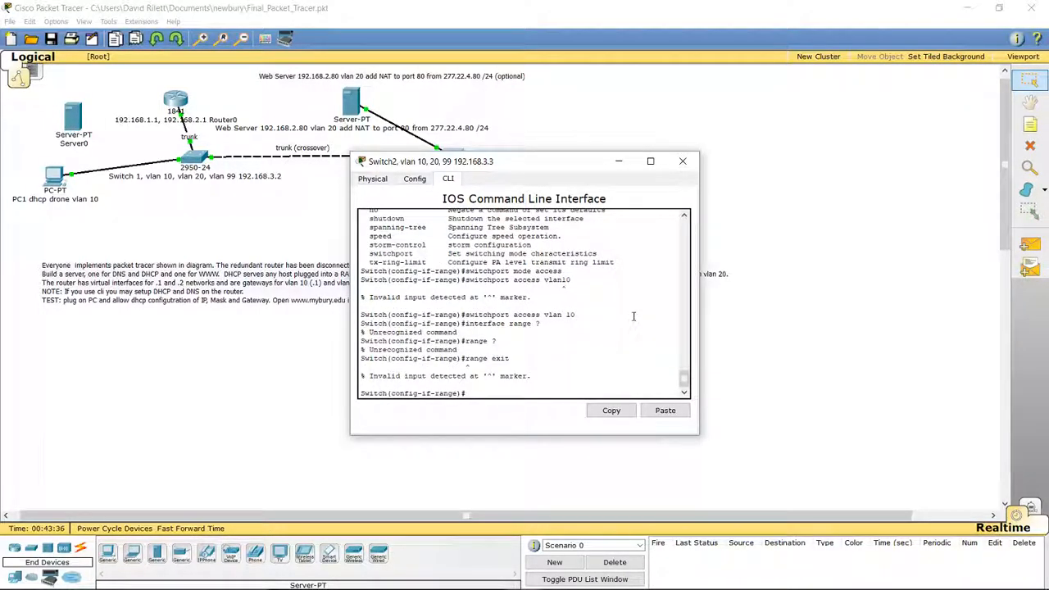
key(Up)
key(Up)
key(Up)
key(Up)
key(Up)
key(Up)
key(Up)
key(Up)
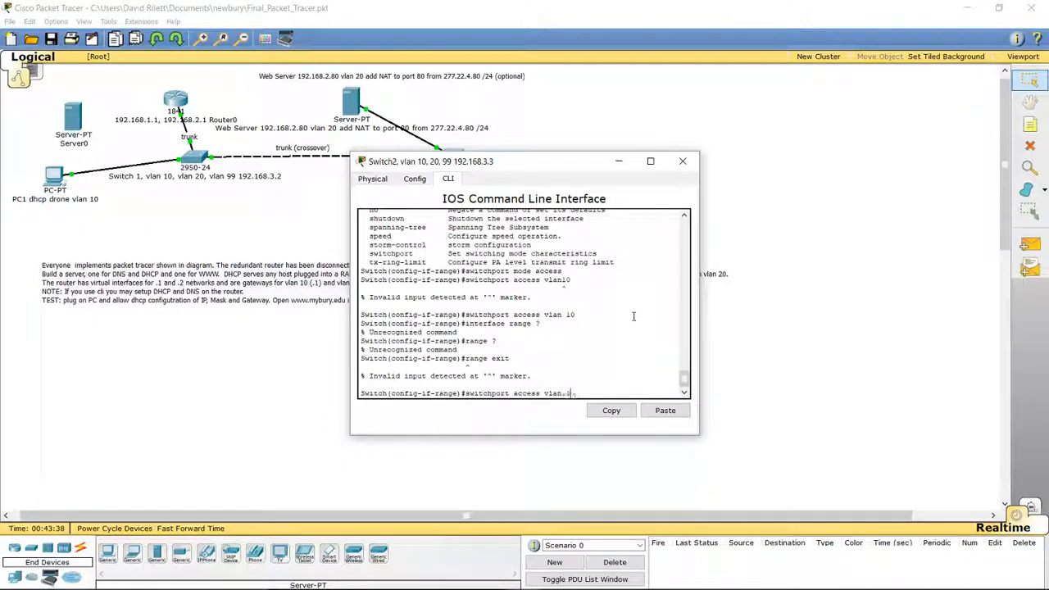
key(BackSpace)
key(BackSpace)
key(BackSpace)
key(BackSpace)
key(BackSpace)
key(BackSpace)
key(BackSpace)
key(BackSpace)
key(BackSpace)
key(BackSpace)
key(BackSpace)
key(BackSpace)
key(BackSpace)
key(BackSpace)
key(BackSpace)
key(BackSpace)
key(BackSpace)
key(BackSpace)
key(BackSpace)
key(BackSpace)
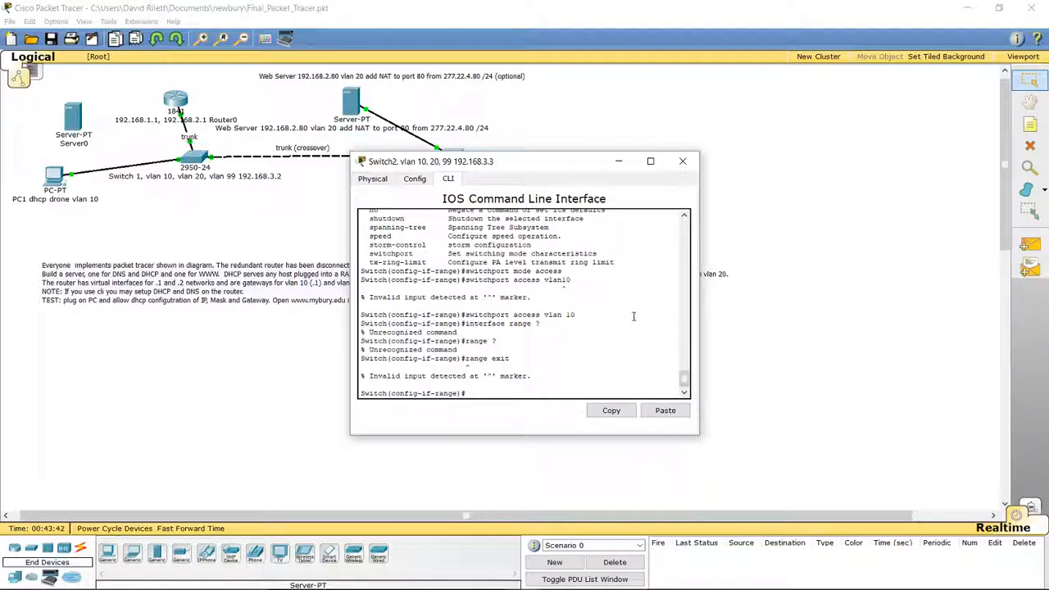
- Exit to global configuration mode and select the ports with interface range fa0/11 - fa0/20
text(exit)
key(Return)
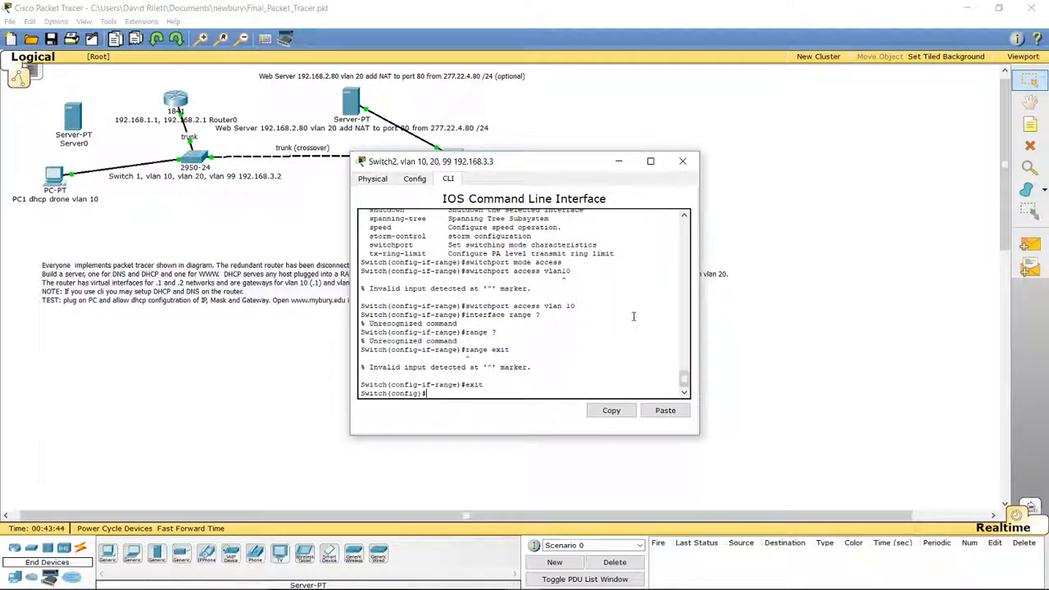
key(Up)
key(Up)
key(Up)
key(Up)
key(Up)
key(Up)
key(Up)
key(Up)
key(Up)
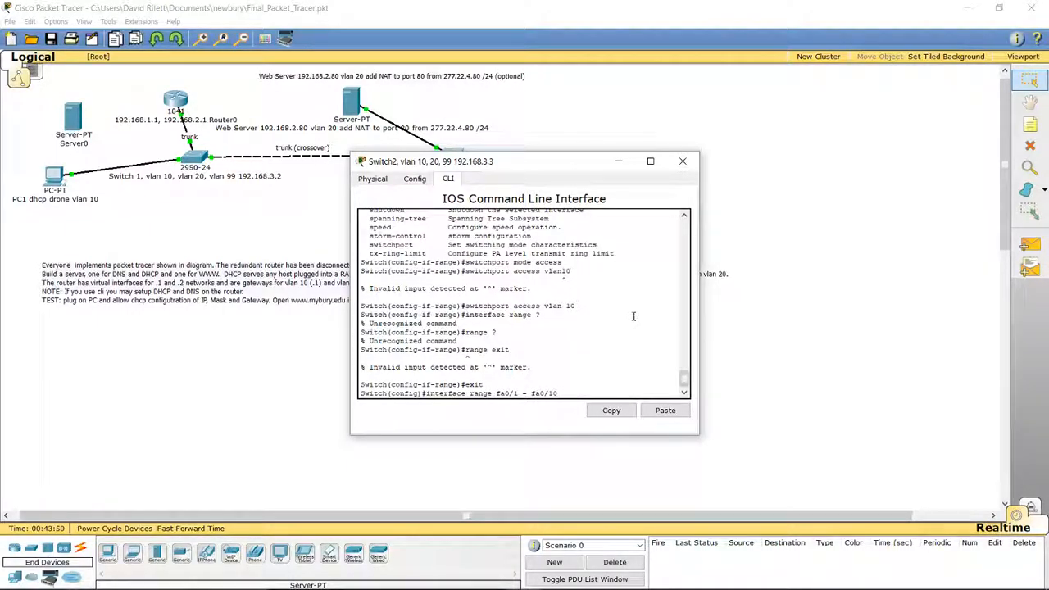
key(Left)
key(Left)
key(Left)
key(Left)
key(Left)
key(Left)
key(Left)
text(1)
key(BackSpace)
text(2)
click(523, 395)
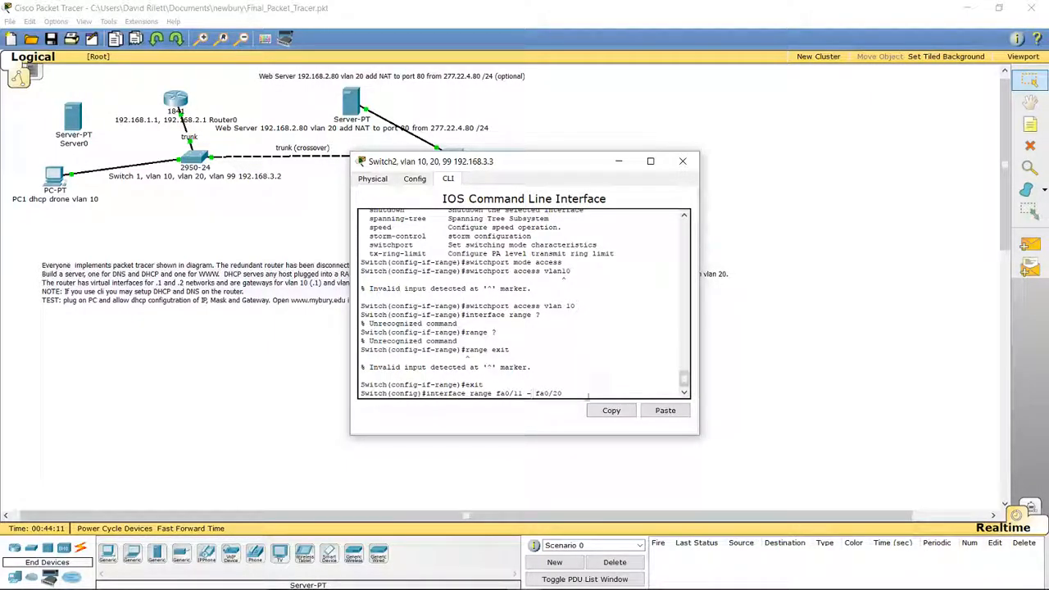
key(Return)
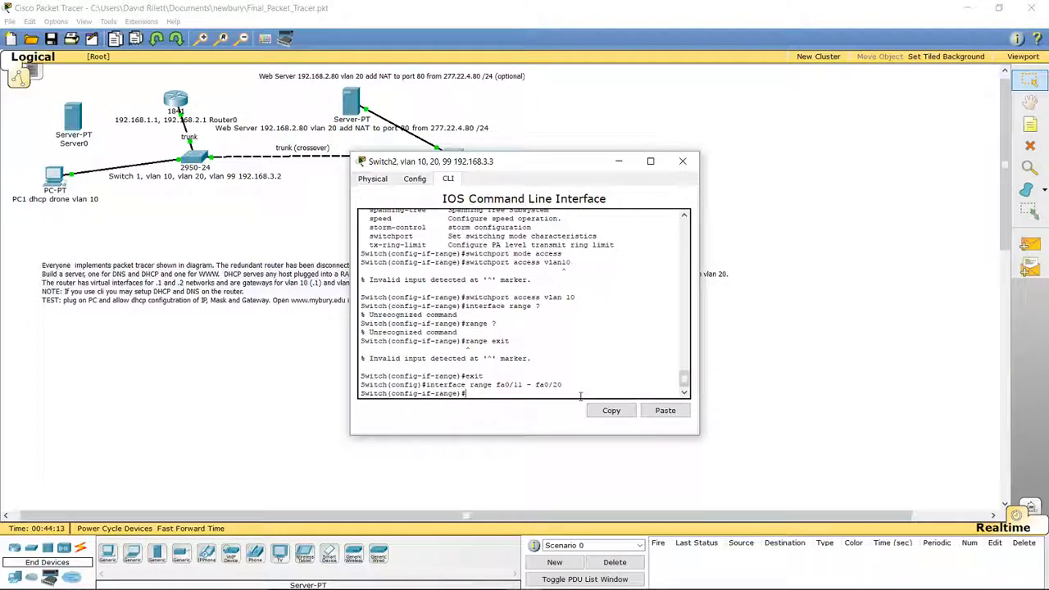
- Set the selected ports fa0/11 - fa0/20 to access mode with switchport mode access
key(Up)
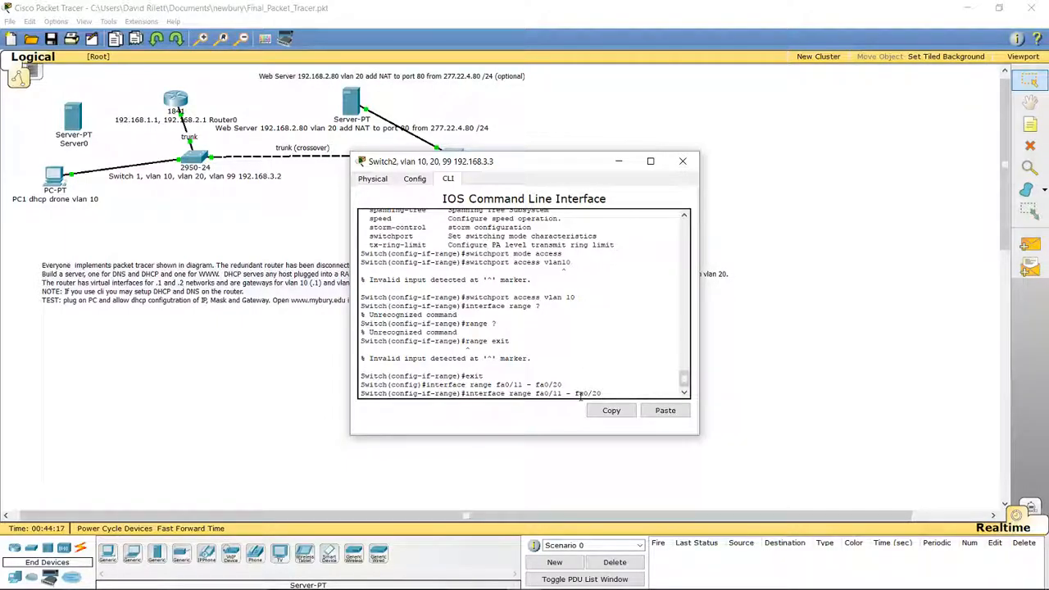
key(Up)
key(Up)
key(Up)
key(Up)
key(Up)
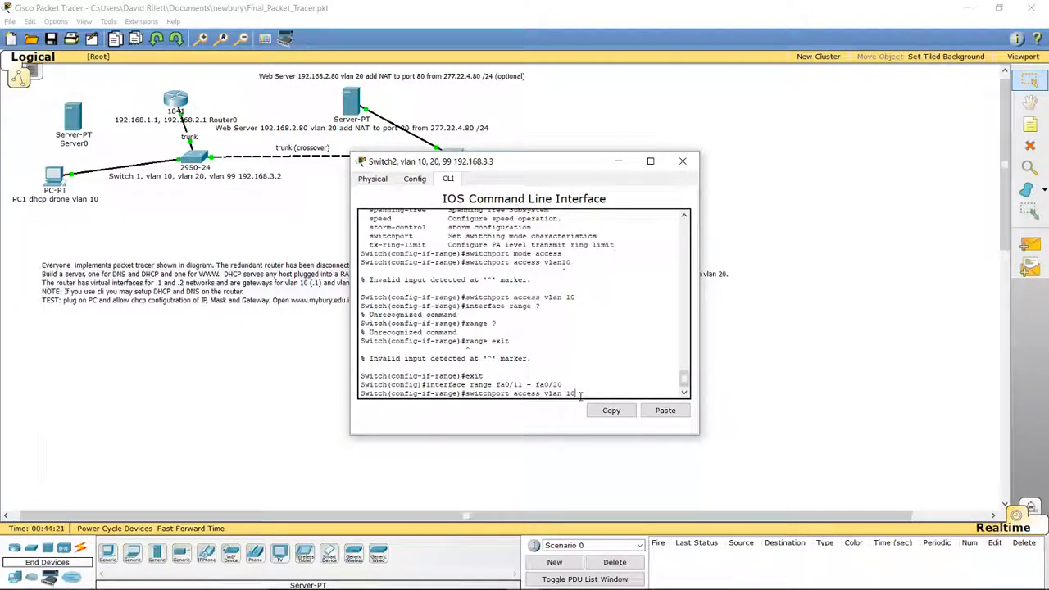
key(Up)
key(Up)
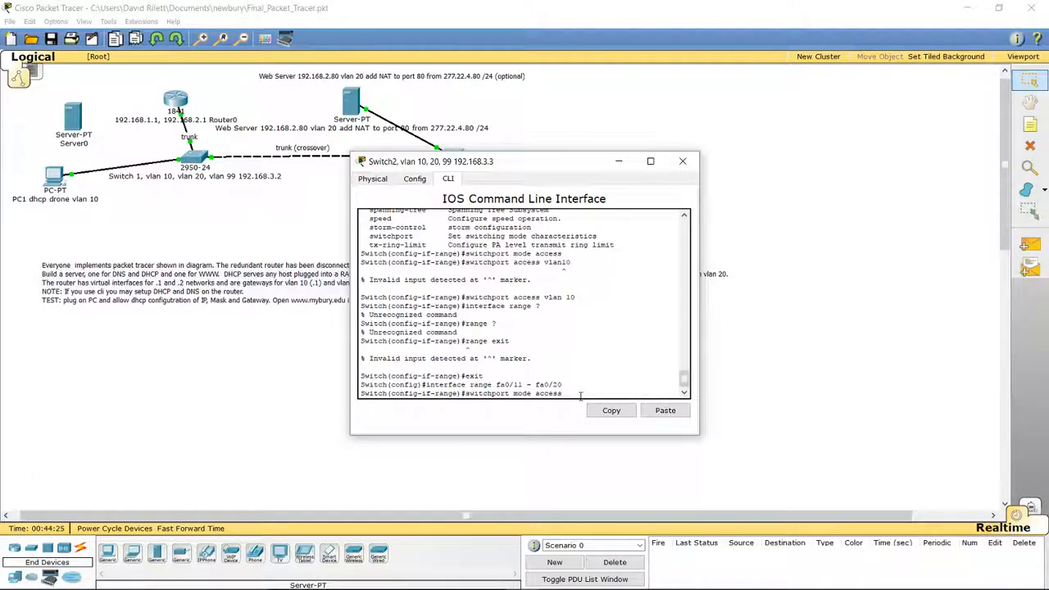
key(Return)
- Assign ports fa0/11 - fa0/20 to VLAN 20 with switchport access vlan 20
key(Up)
key(Up)
key(Up)
key(Up)
key(Up)
key(Up)
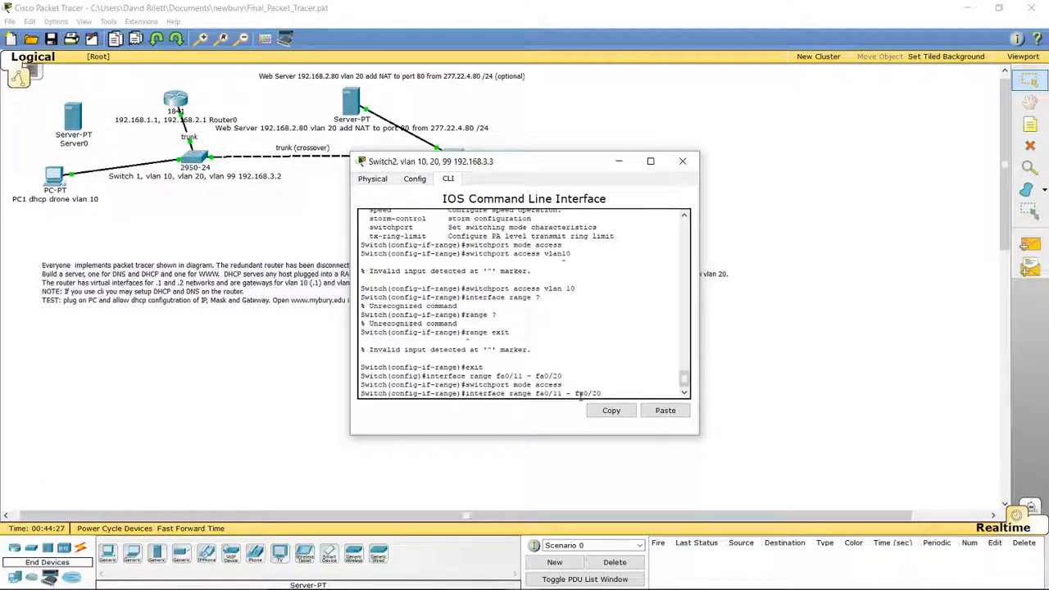
key(Up)
key(Up)
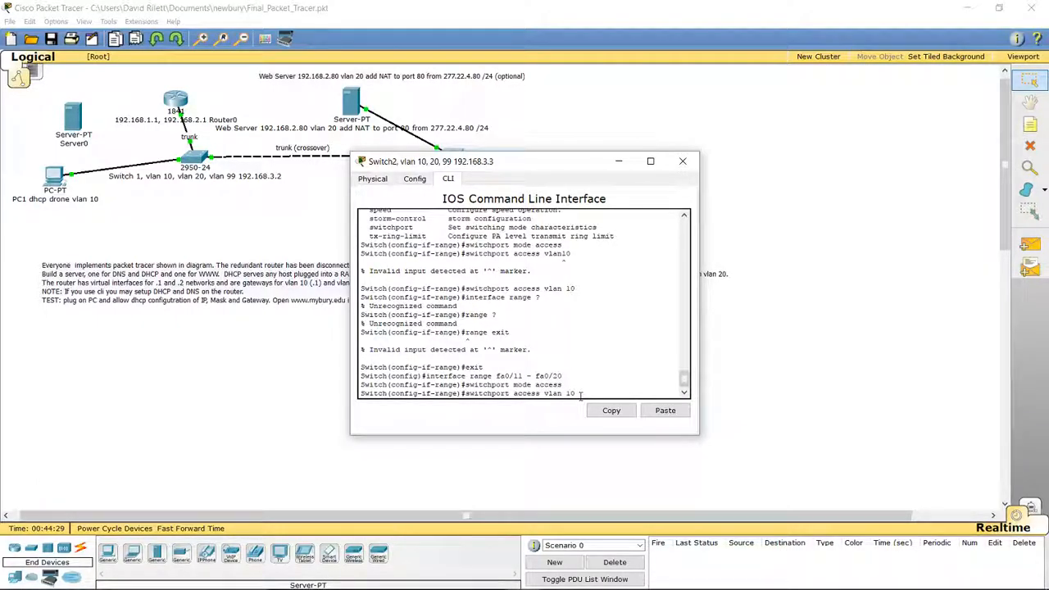
text(20)
key(Return)
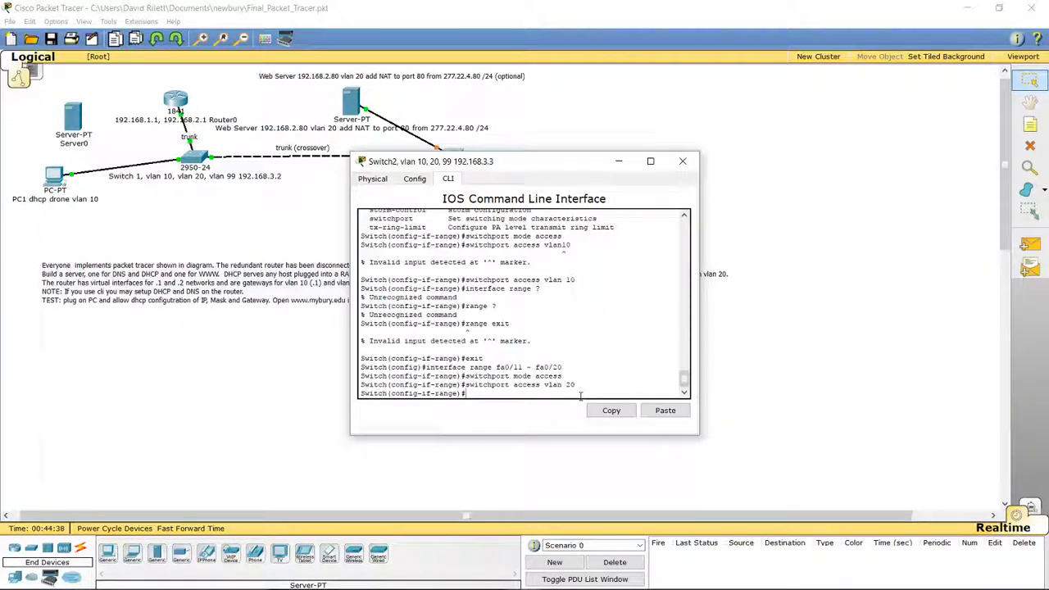
- Exit the range and global configuration modes back to Switch2's privileged prompt
text(exit)
key(Return)
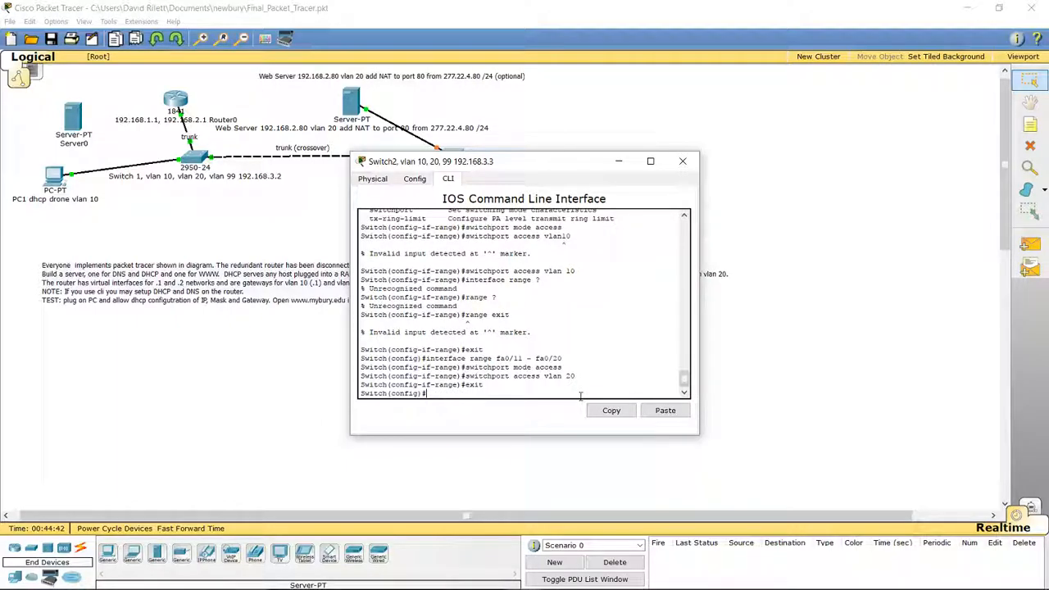
text(exit)
key(Return)
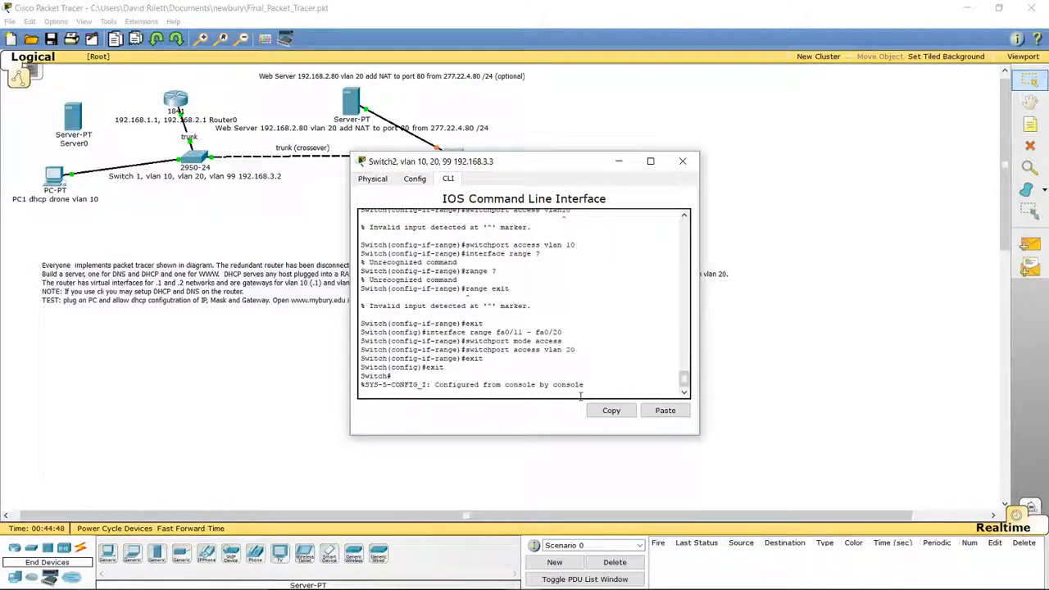
key(Return)
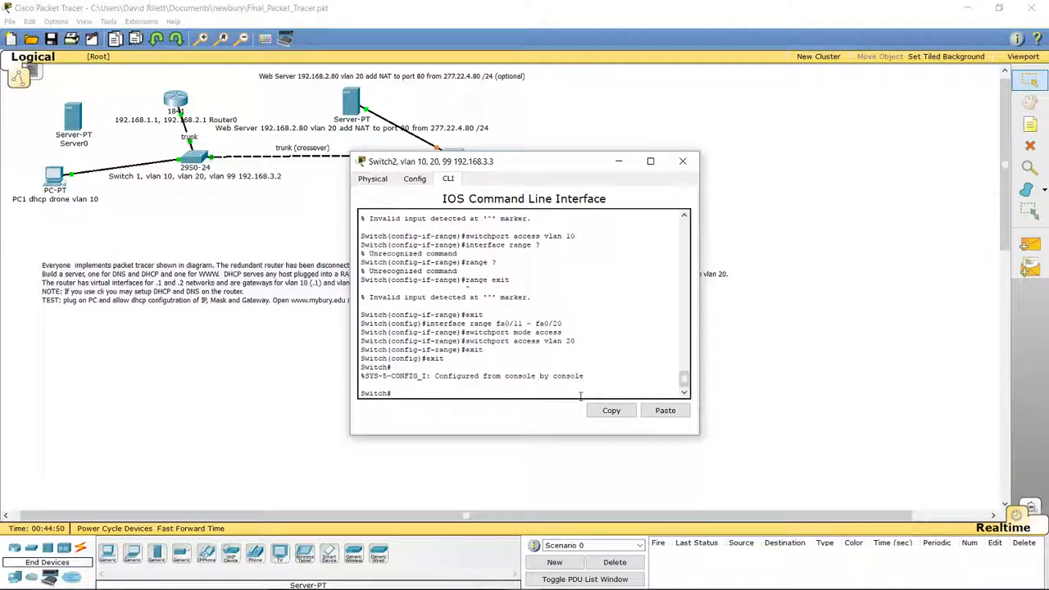
- Run show vlan on Switch2, highlight the ports listed for VLAN 20, and close the switch window
text(show vlan)
key(Return)
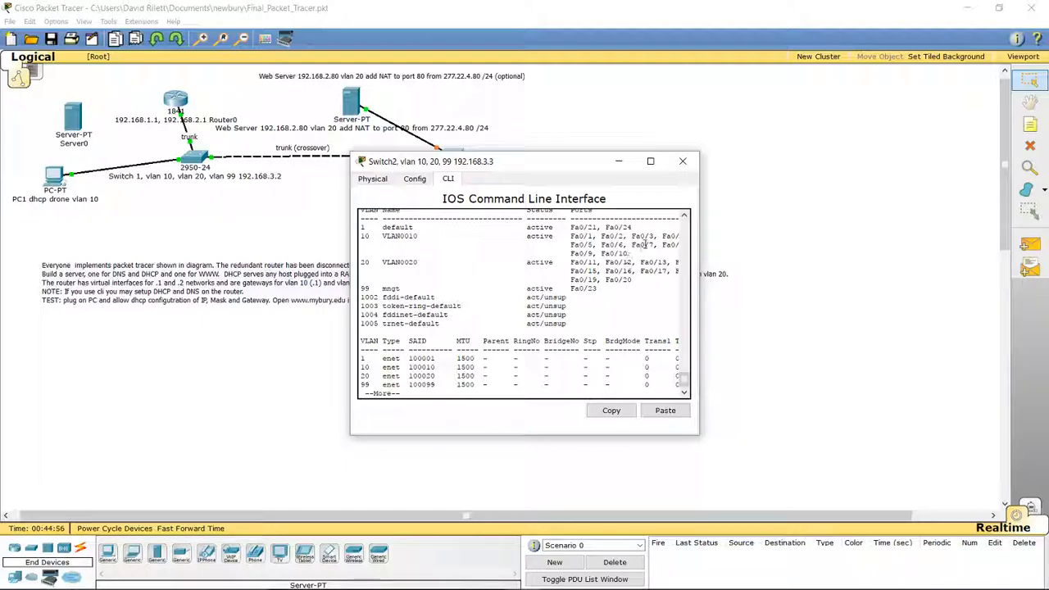
drag(631, 254, 648, 278)
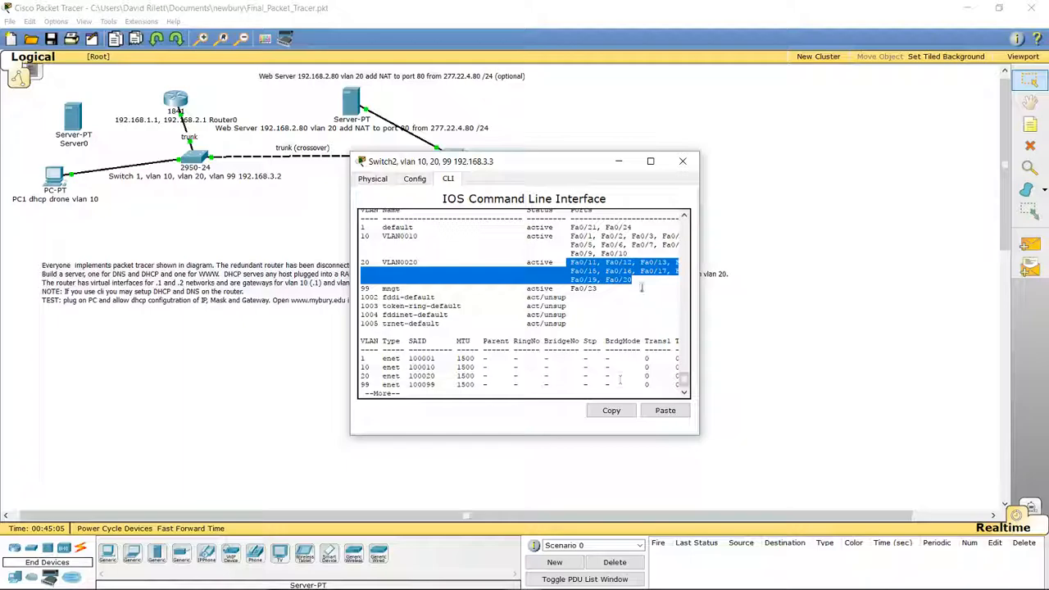
click(683, 160)
- Examine Switch 1's port and VLAN summary in the topology
mouse_move(441, 156)
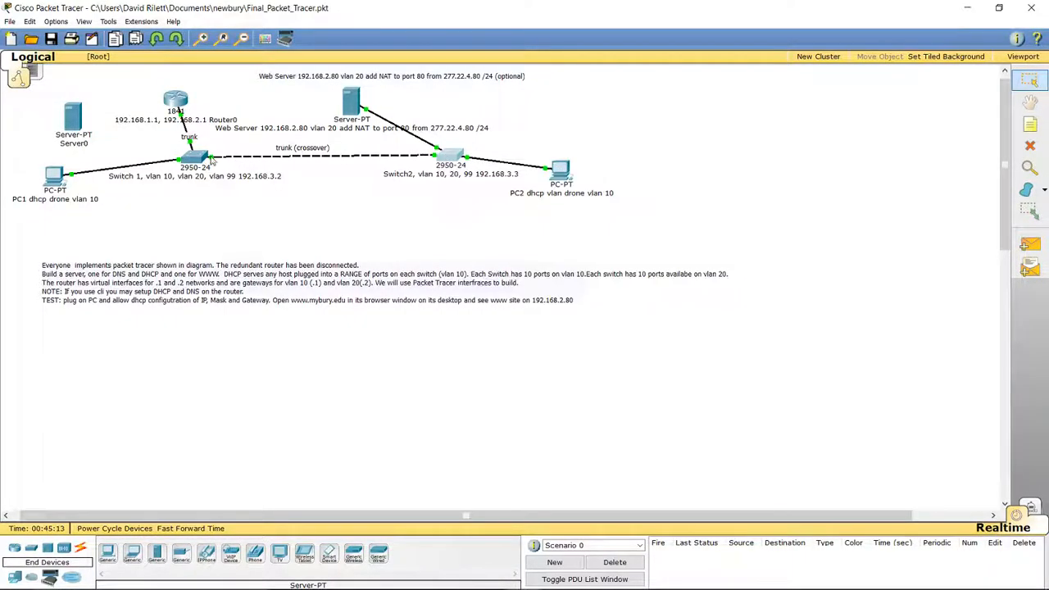
mouse_move(195, 155)
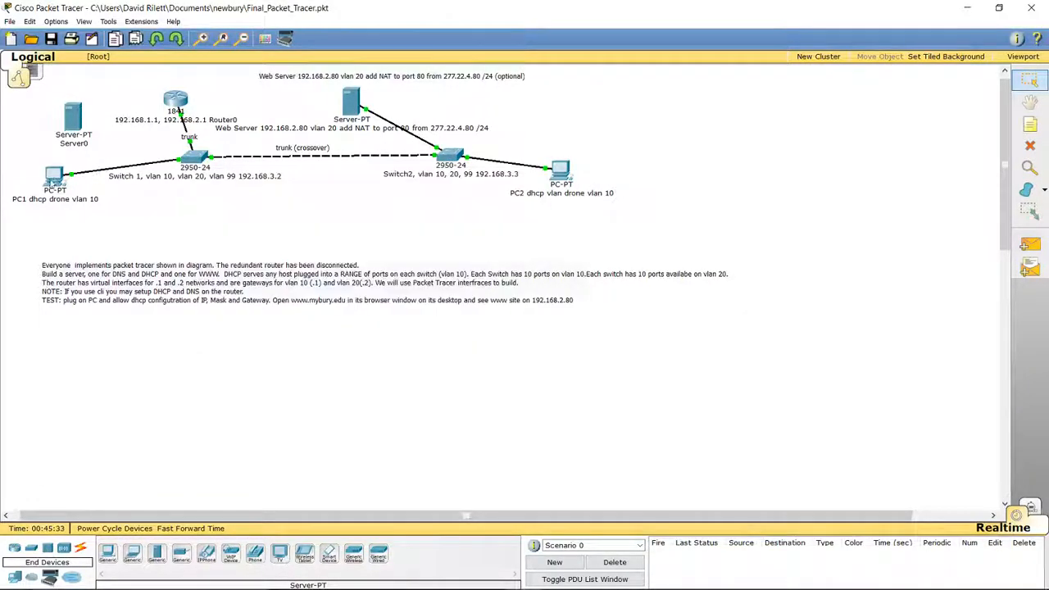
mouse_move(54, 181)
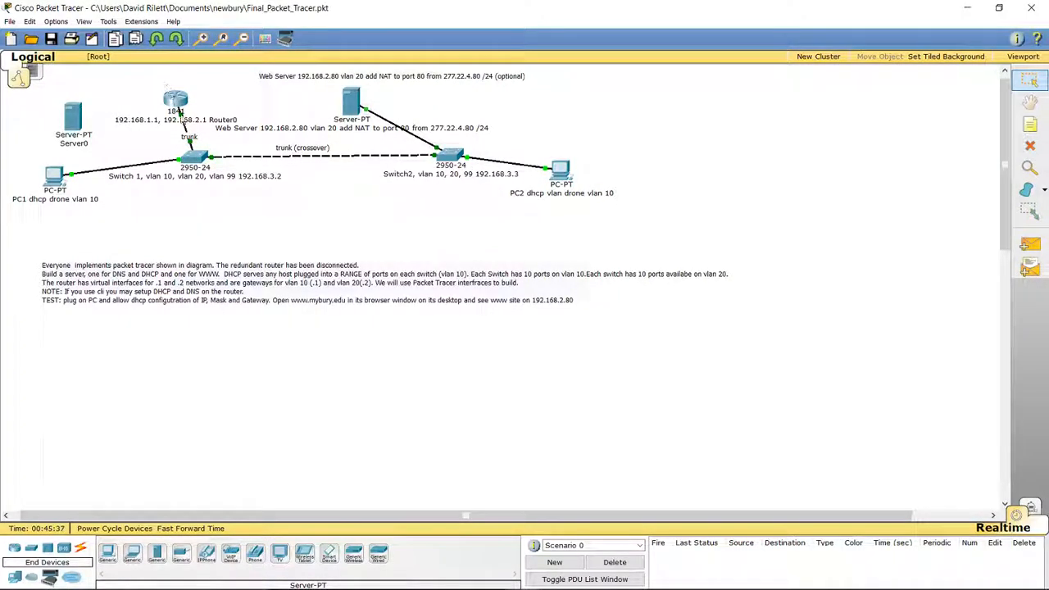
mouse_move(197, 174)
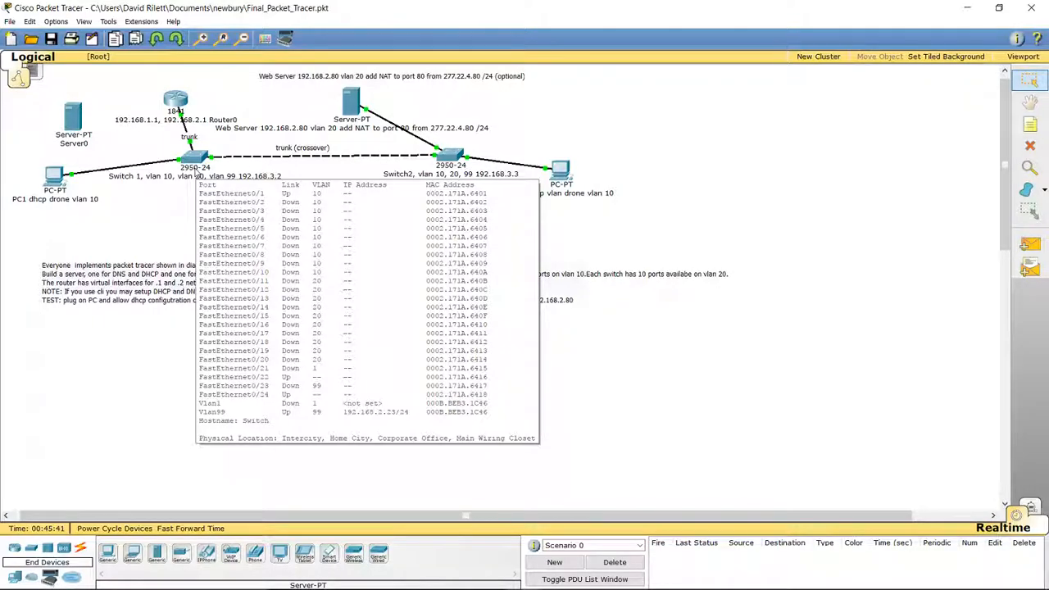
- Look at Router0's command line output and close the router window
click(73, 121)
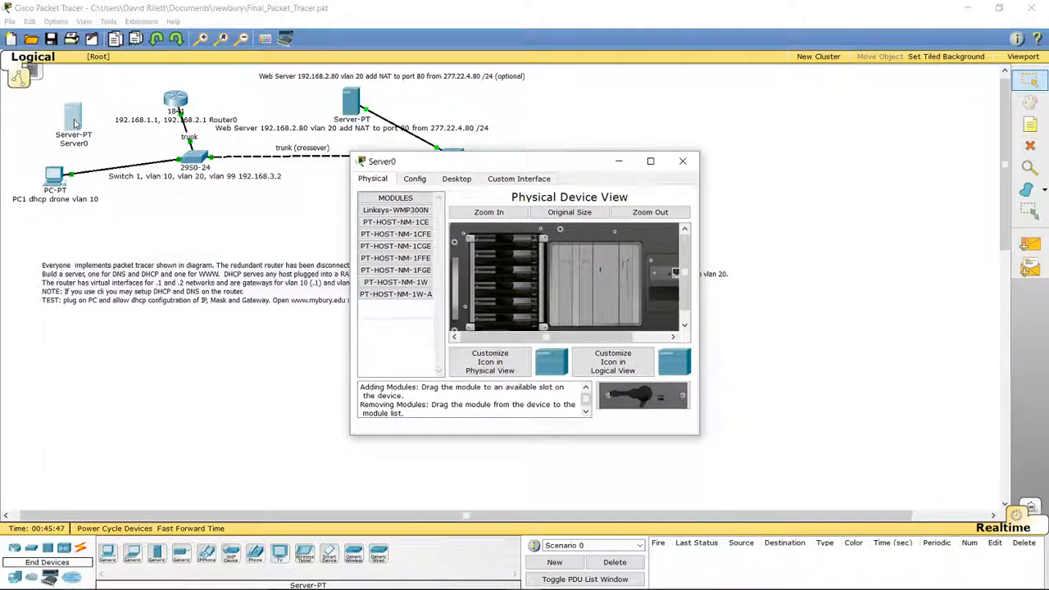
click(175, 100)
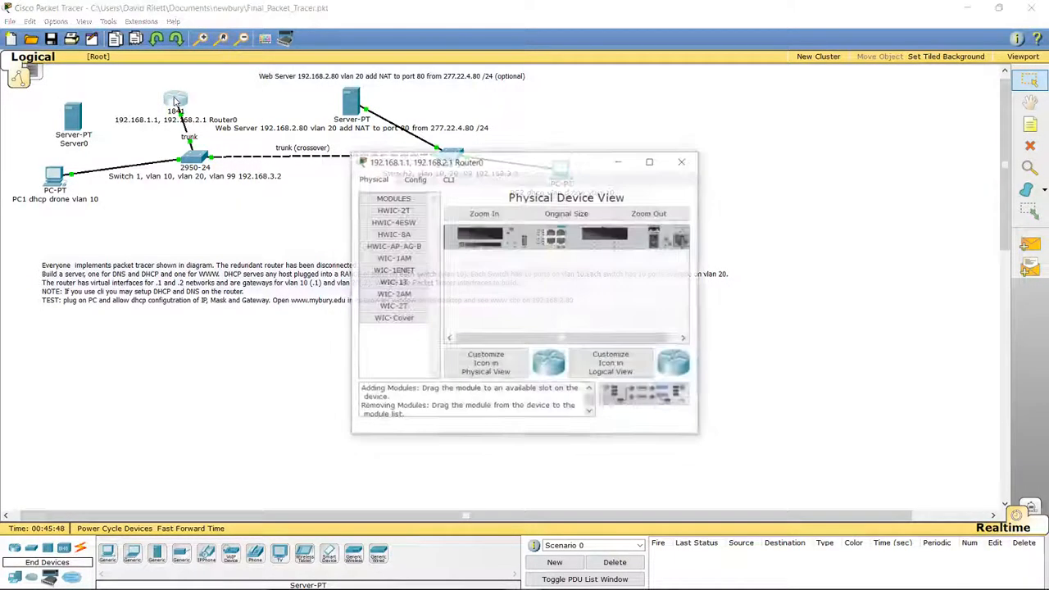
click(448, 179)
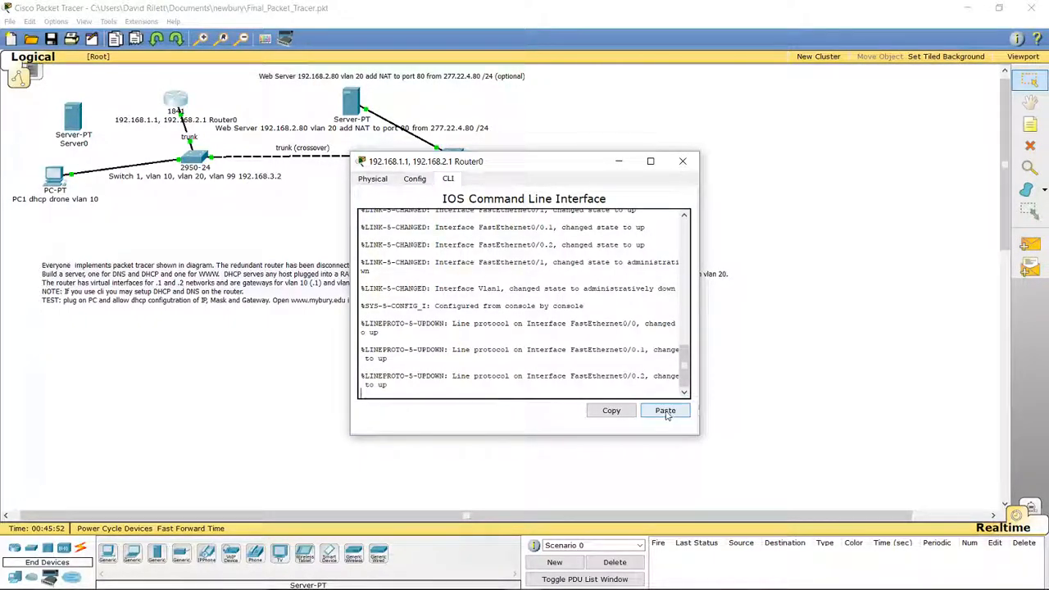
click(682, 161)
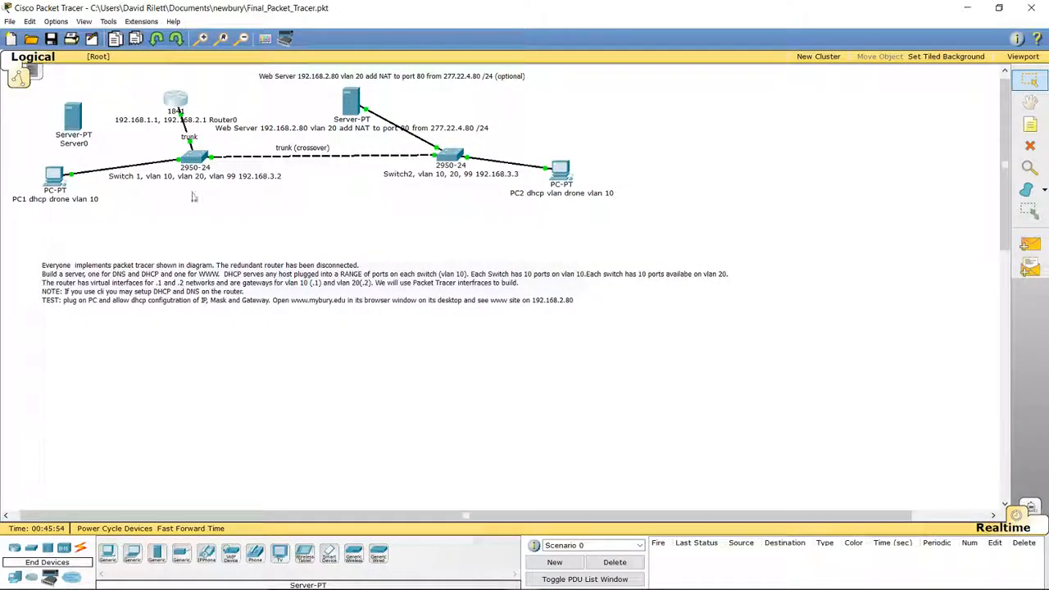
- Open Server0's DHCP service settings and set the pool name to vlan10
click(74, 116)
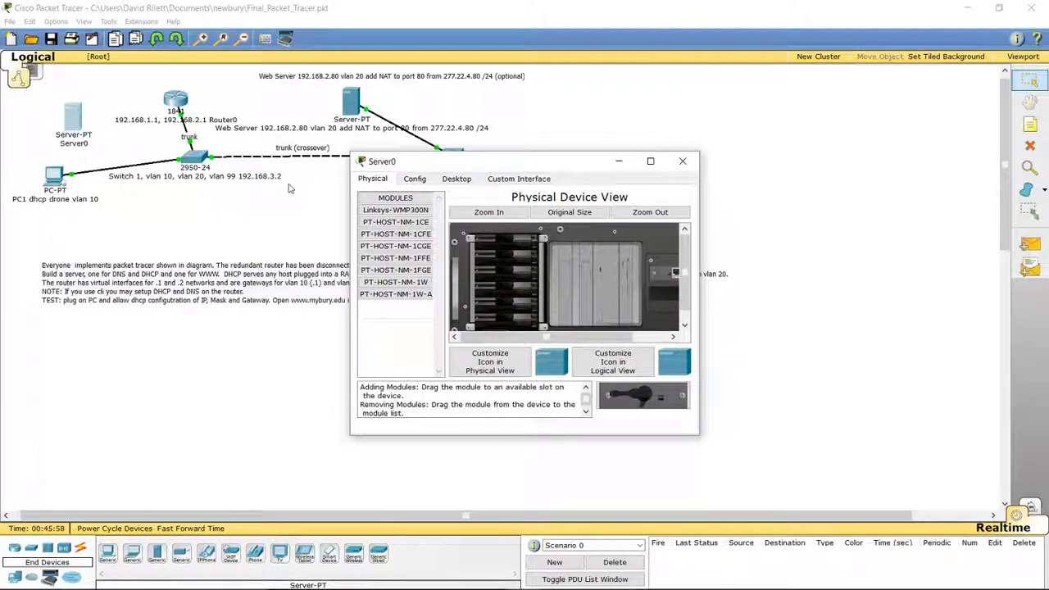
click(413, 181)
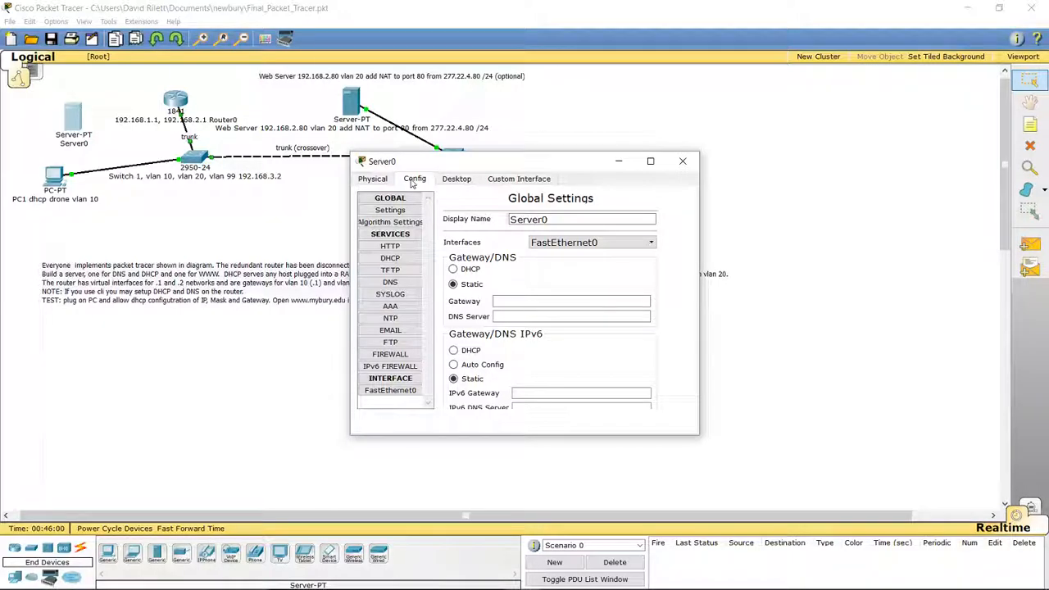
click(391, 259)
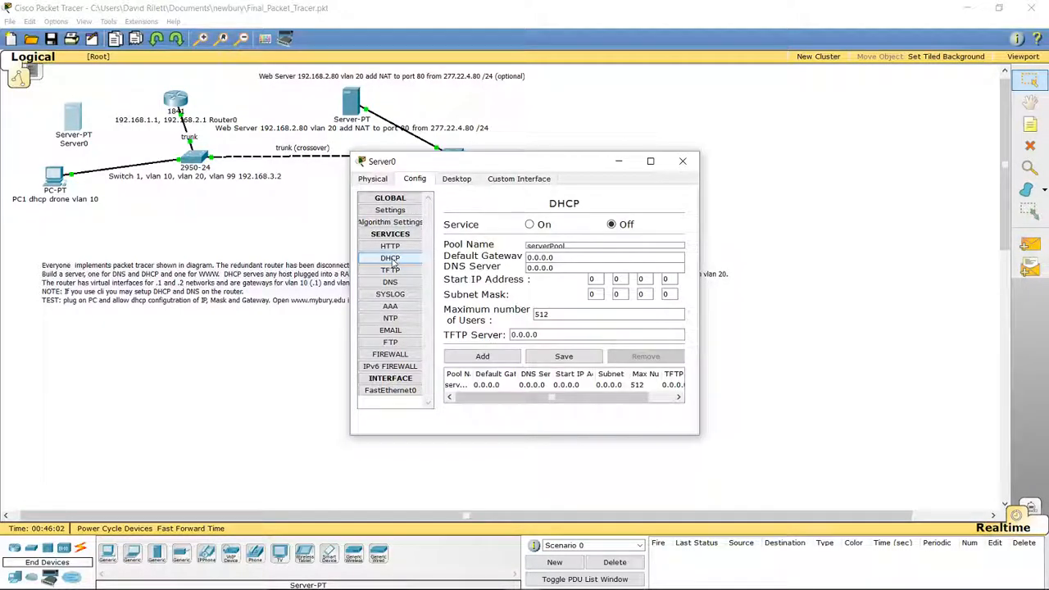
click(552, 256)
click(575, 244)
key(BackSpace)
key(BackSpace)
key(BackSpace)
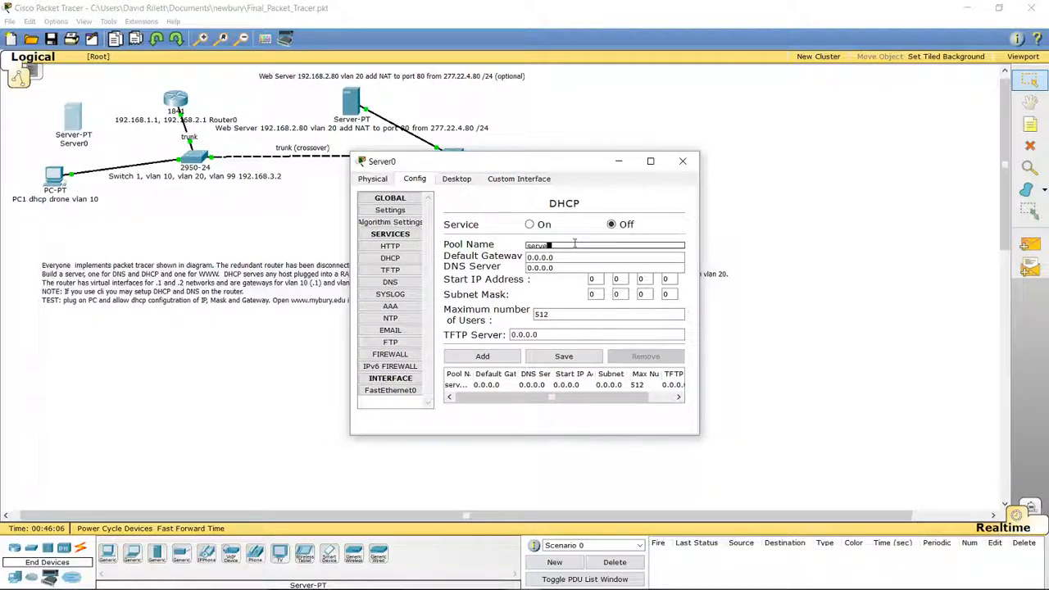
text(vlan10)
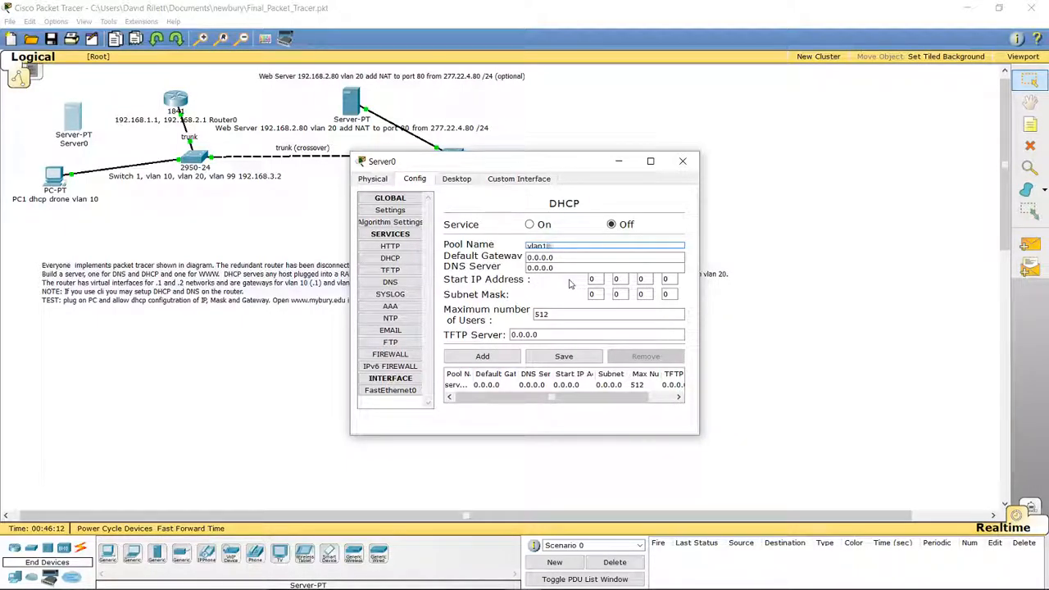
- Set the vlan10 pool's default gateway to 192.168.1.1
click(566, 257)
key(BackSpace)
key(BackSpace)
key(BackSpace)
key(BackSpace)
key(BackSpace)
key(BackSpace)
key(BackSpace)
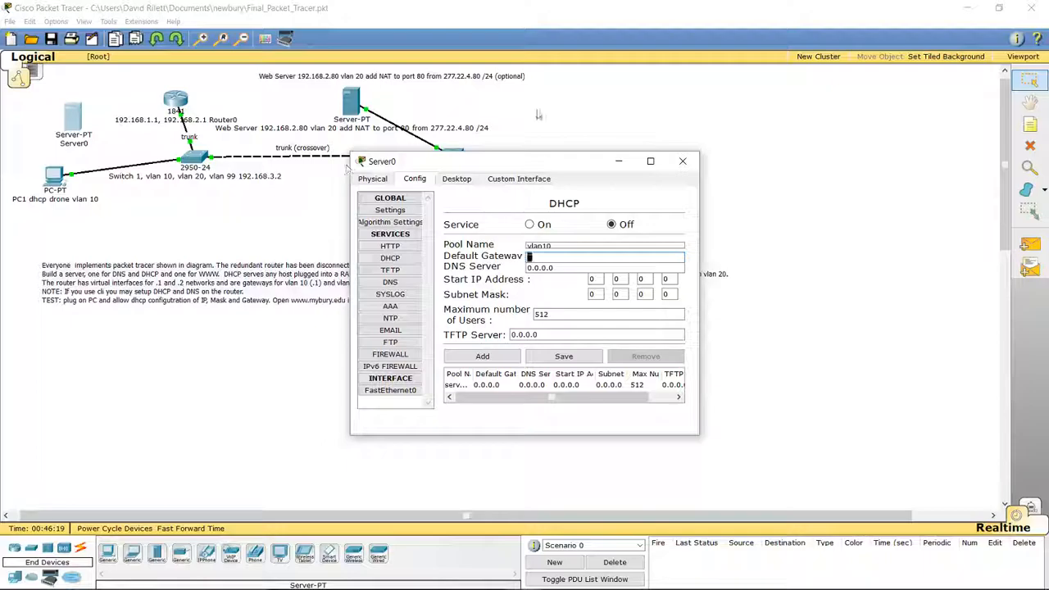
text(192)
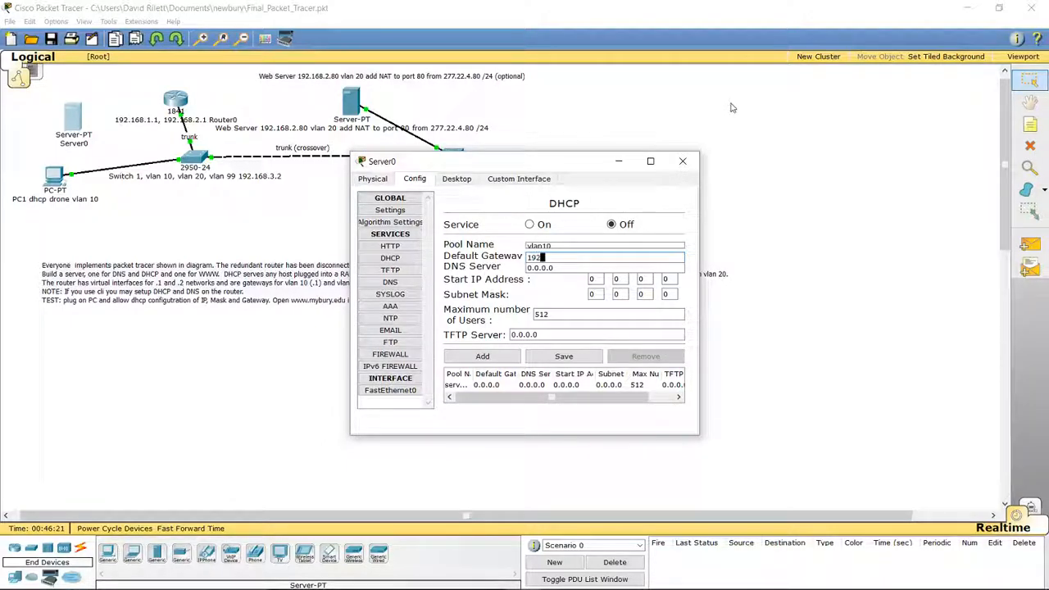
text(.168)
text(.)
text(1.1)
click(557, 268)
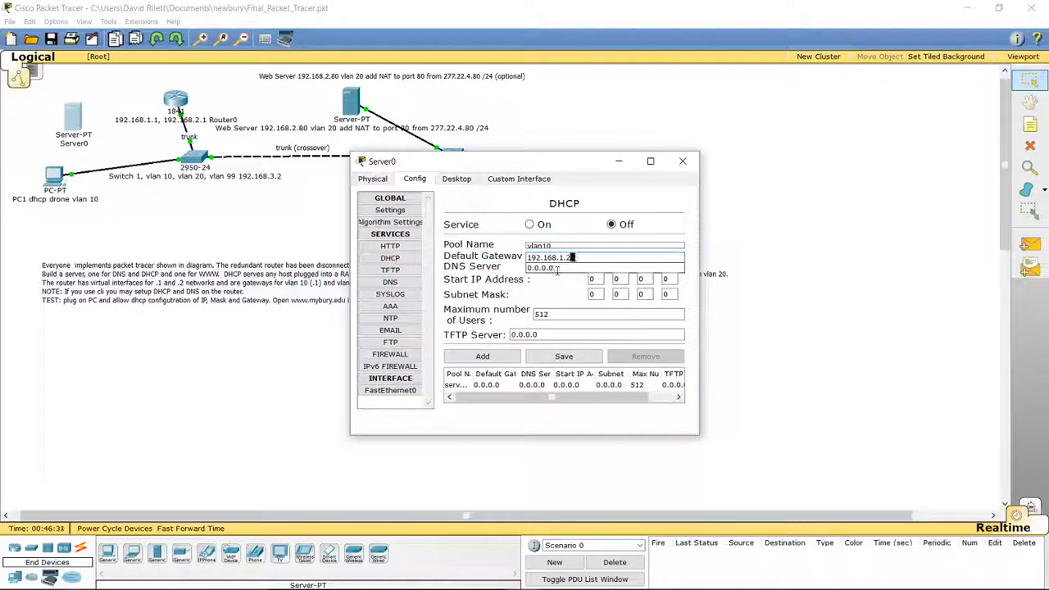
click(578, 258)
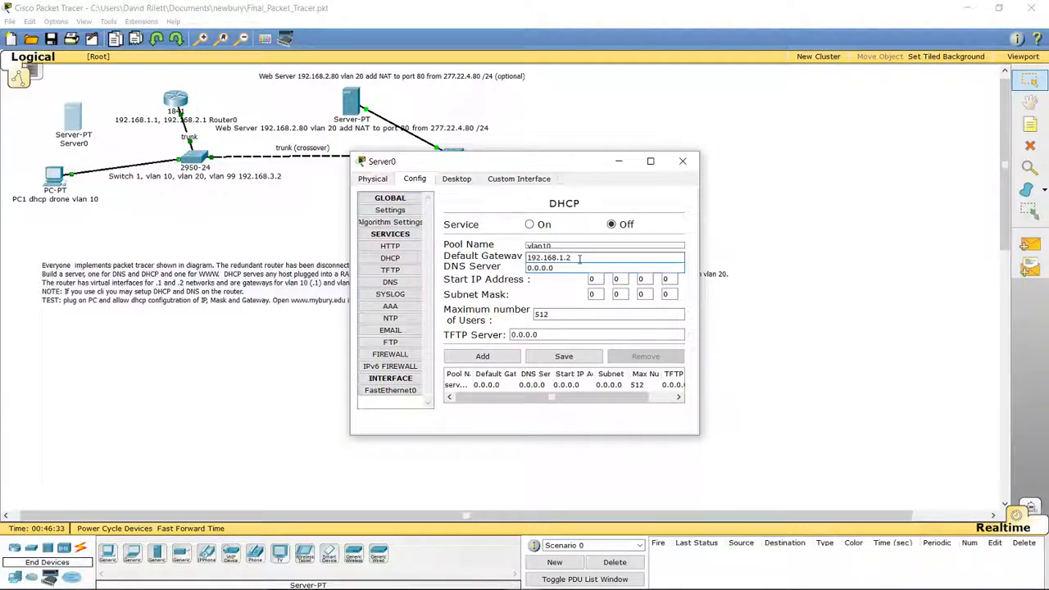
key(BackSpace)
text(1)
- Set the vlan10 pool's DNS server to 192.168.1.2
click(560, 267)
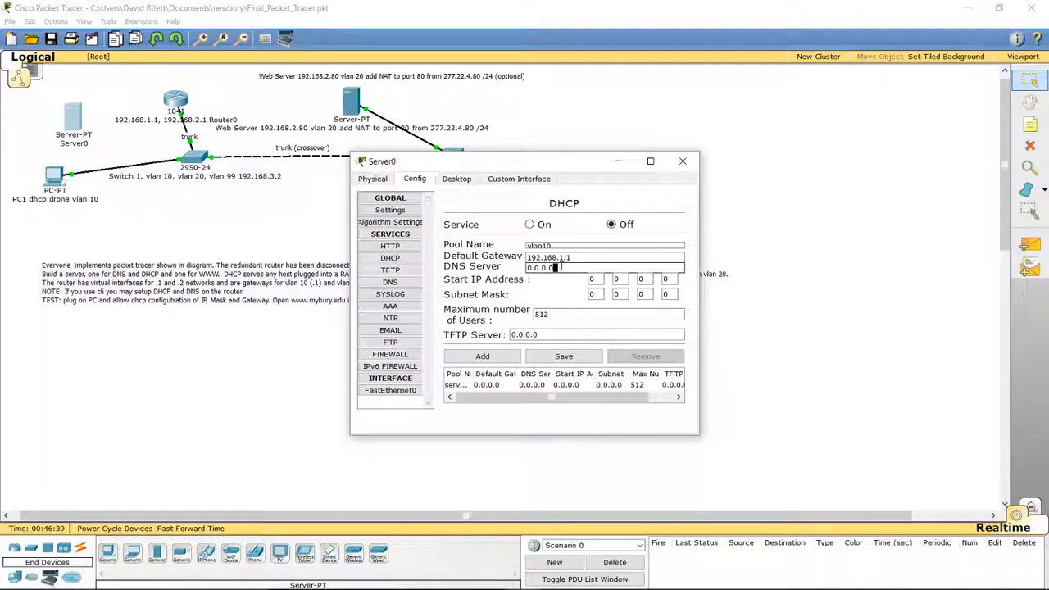
key(BackSpace)
key(BackSpace)
key(BackSpace)
key(BackSpace)
key(BackSpace)
key(BackSpace)
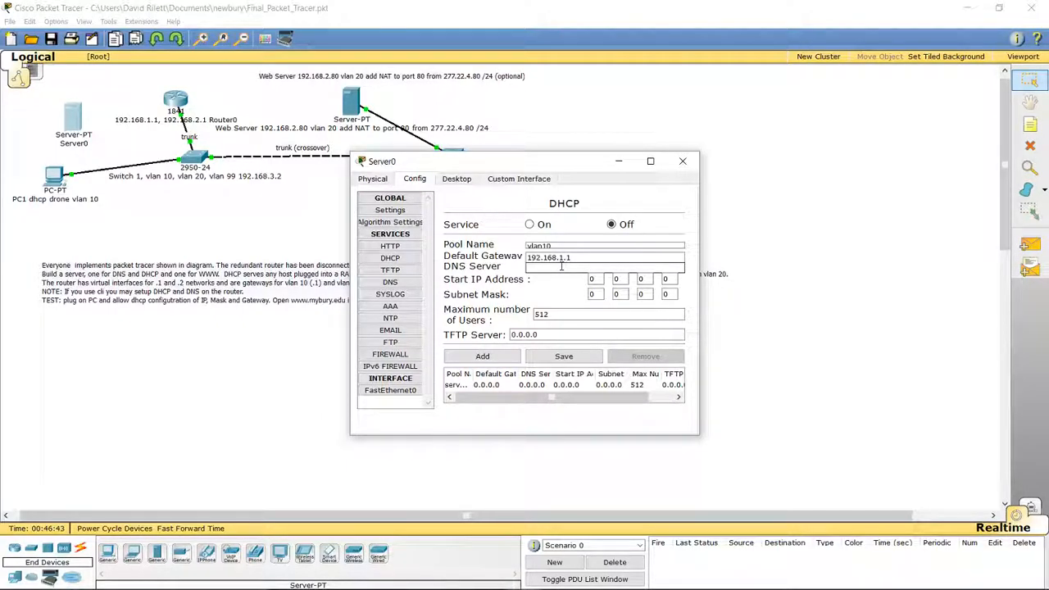
text(19)
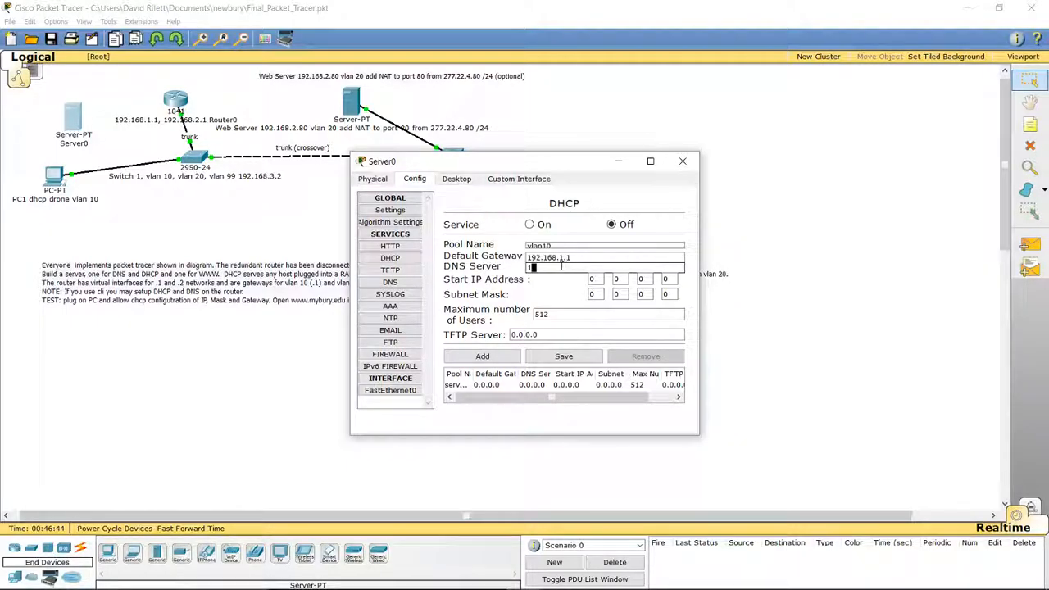
text(2.)
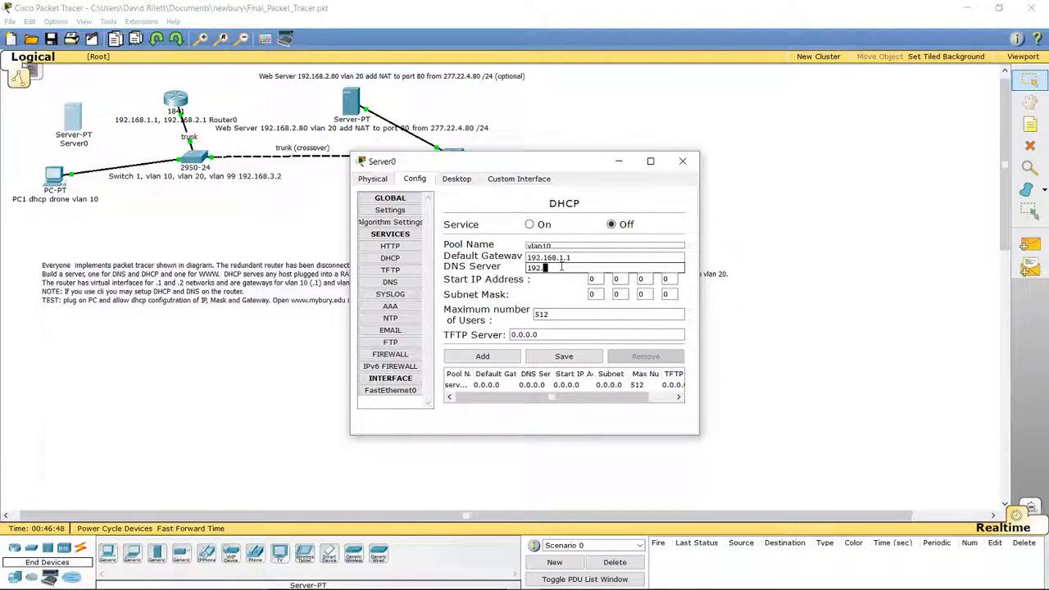
text(168.1.2)
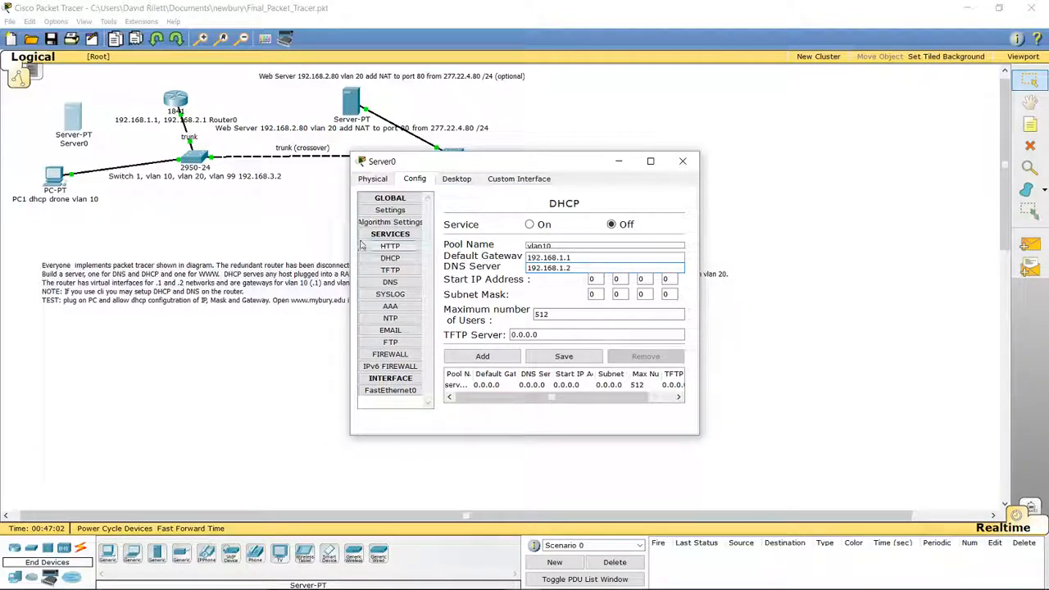
- Set the vlan10 pool's start IP address to 192.168.1.100
click(595, 279)
key(BackSpace)
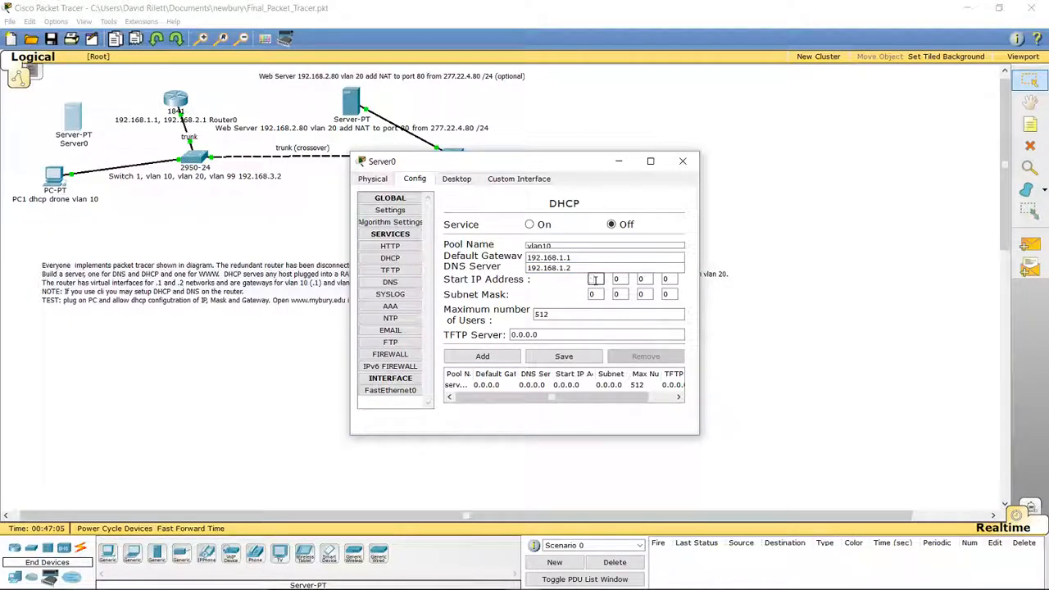
text(192)
click(620, 279)
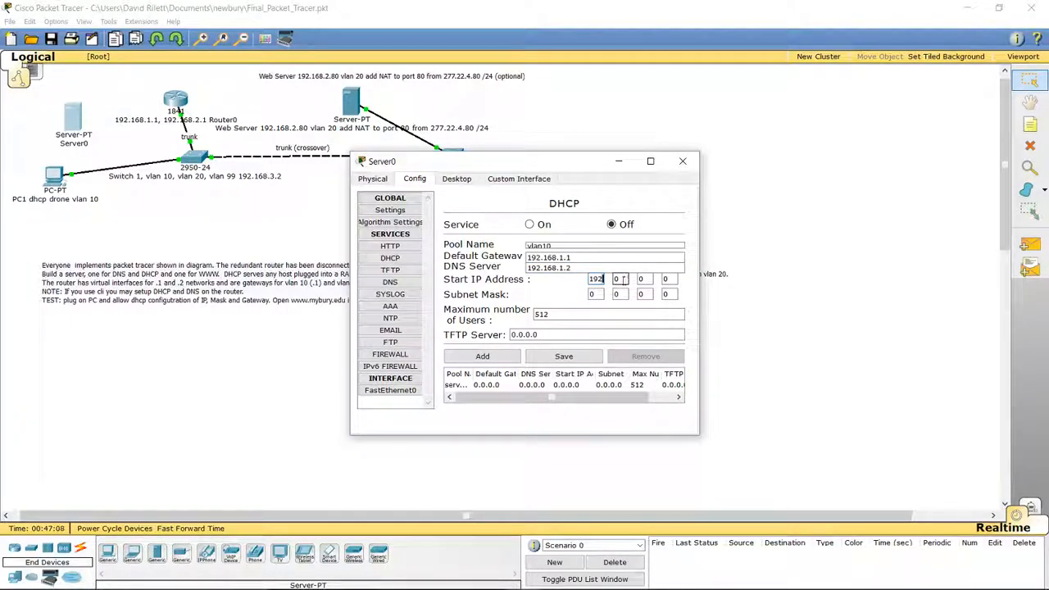
text(168)
click(645, 279)
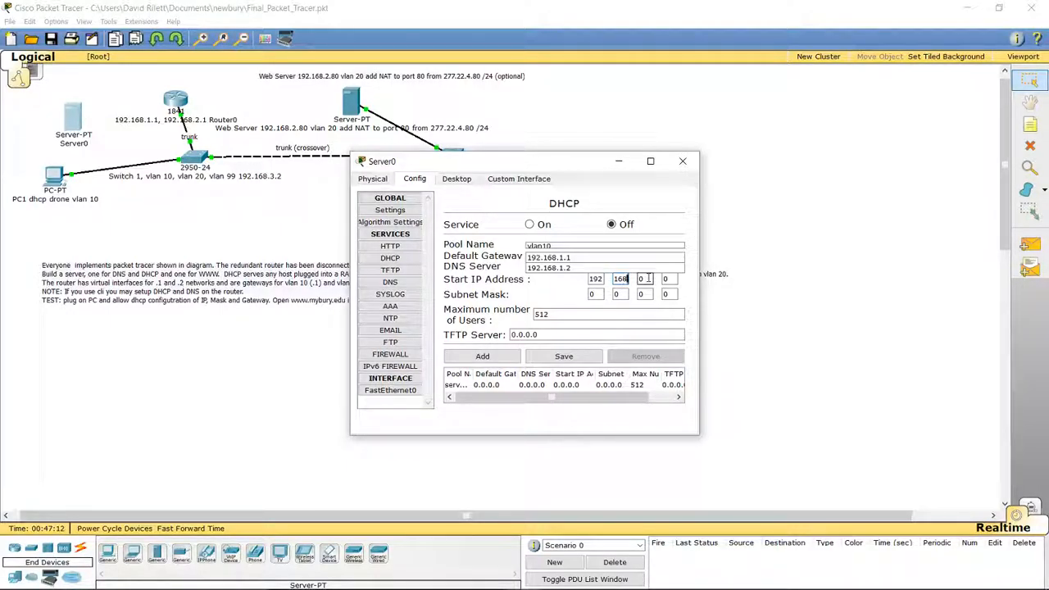
text(1)
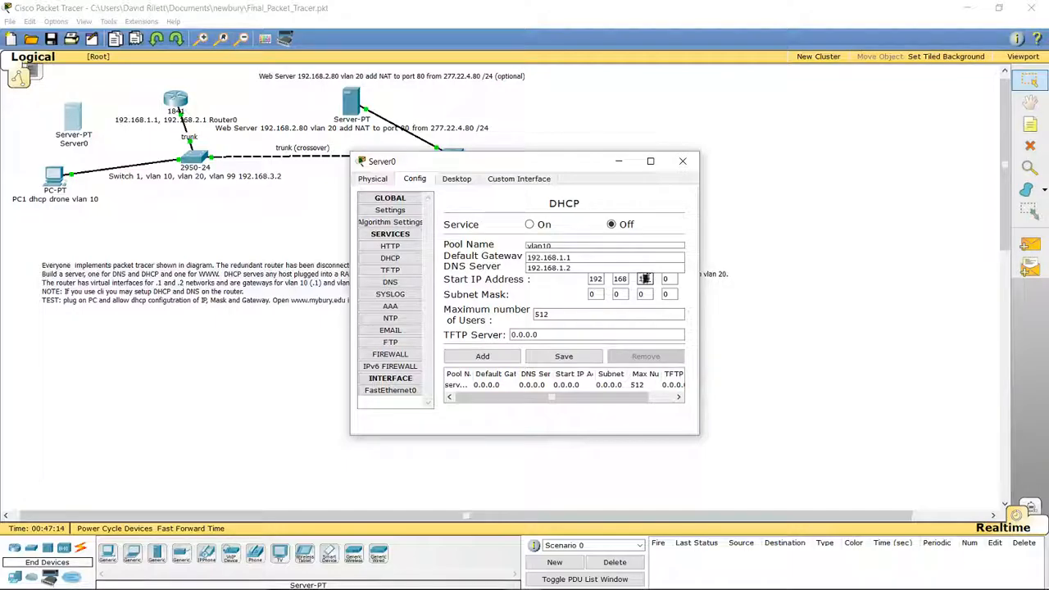
click(669, 280)
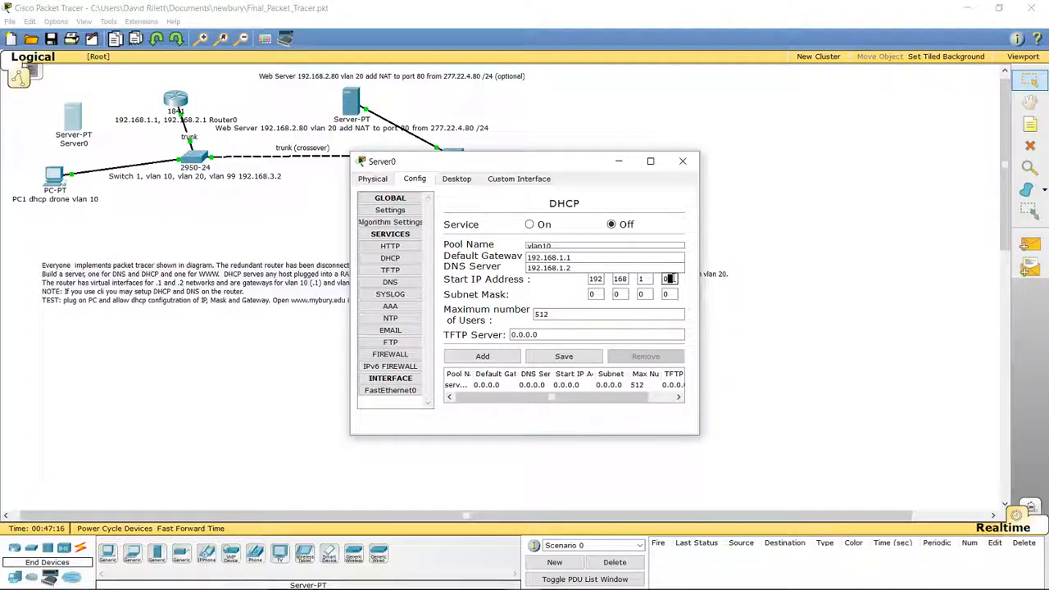
key(BackSpace)
text(100)
- Set the vlan10 pool's subnet mask to 255.255.255.0 and add the pool to the DHCP pool list
click(596, 294)
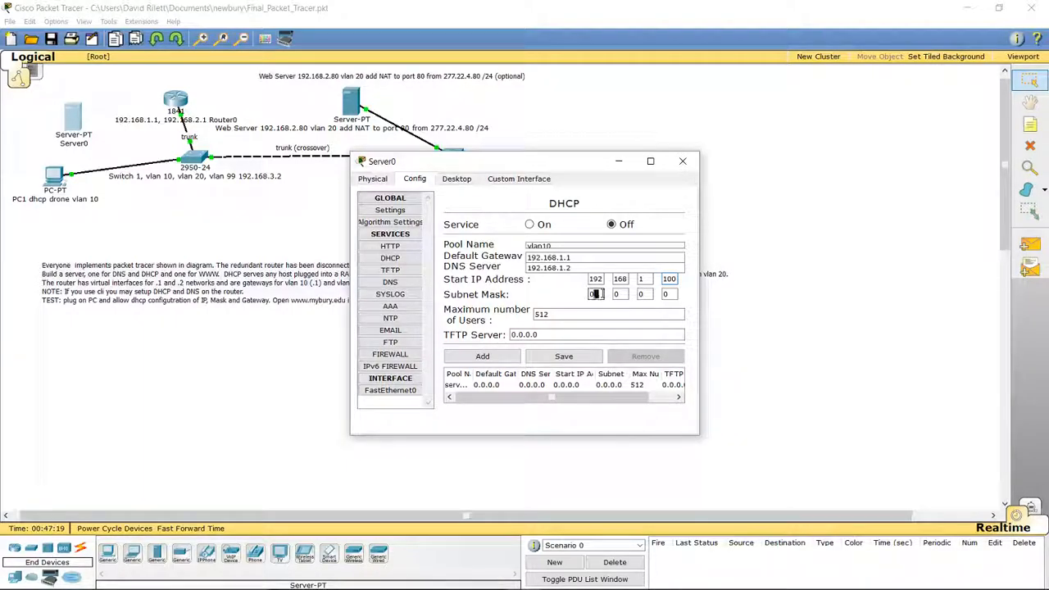
text(255)
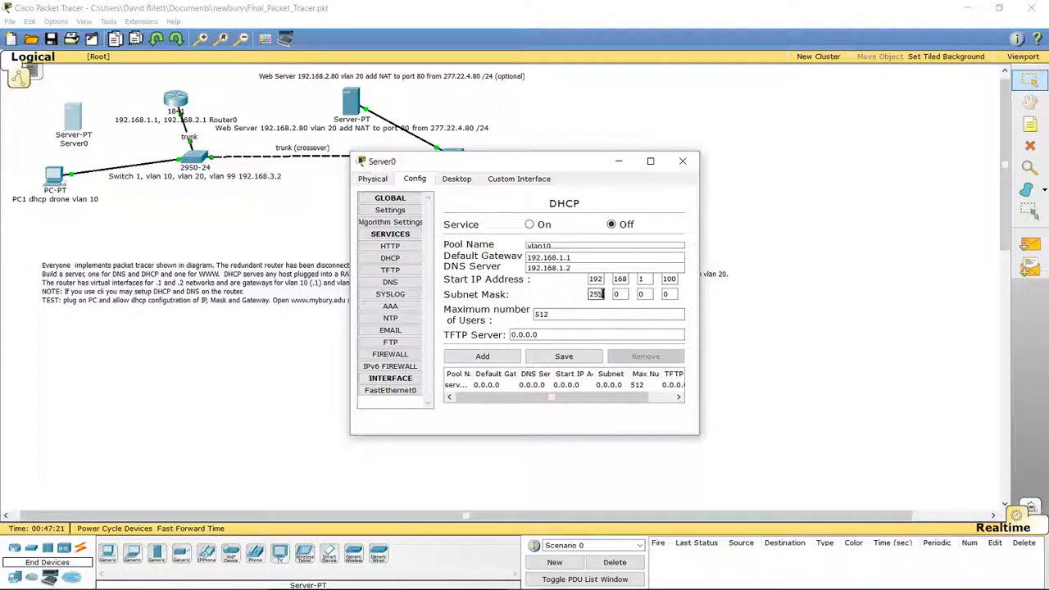
click(621, 295)
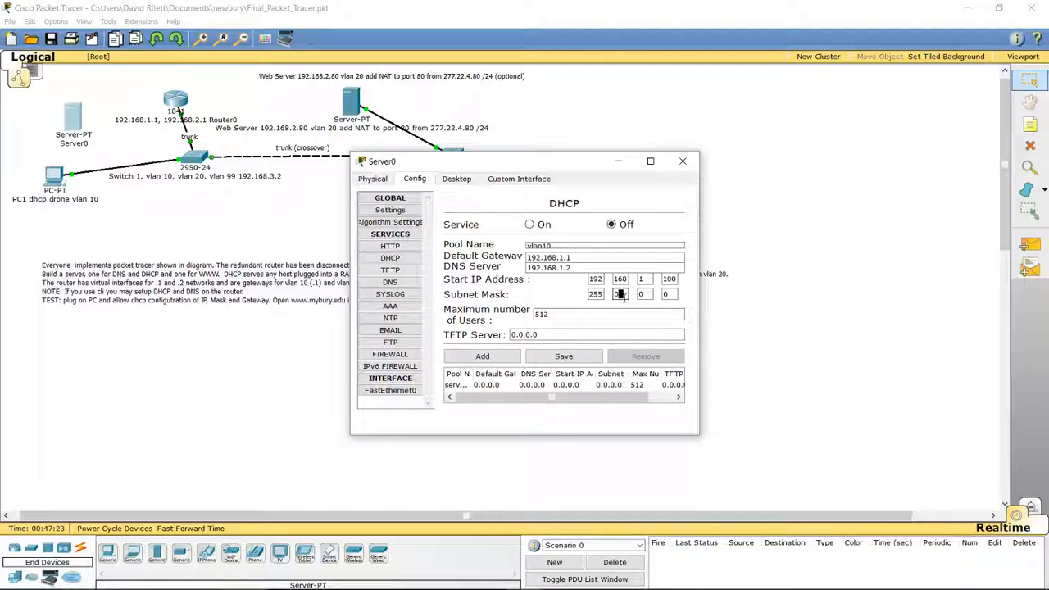
click(643, 293)
text(25)
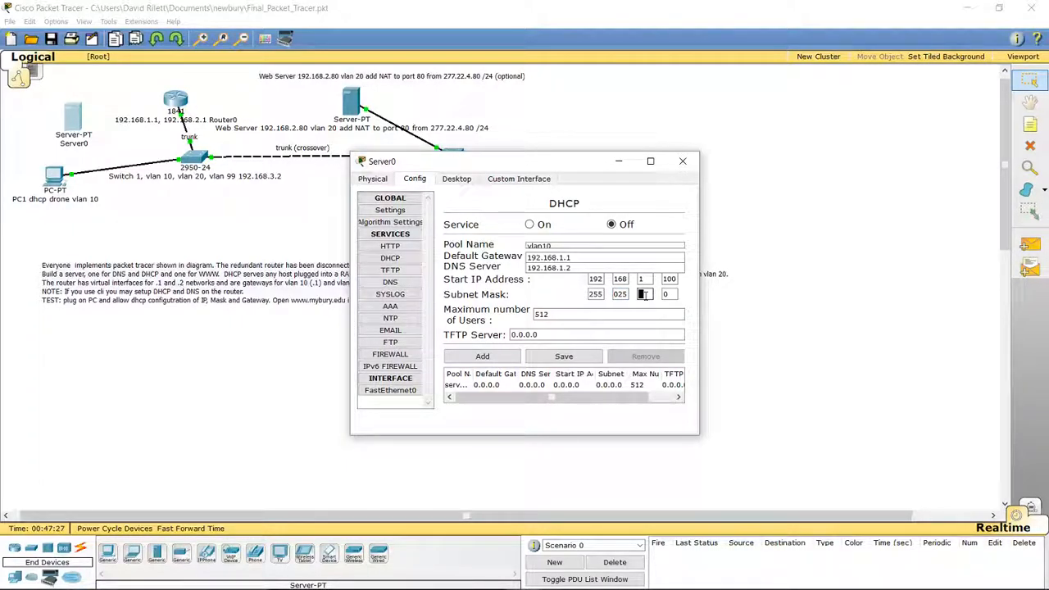
click(619, 295)
text(2)
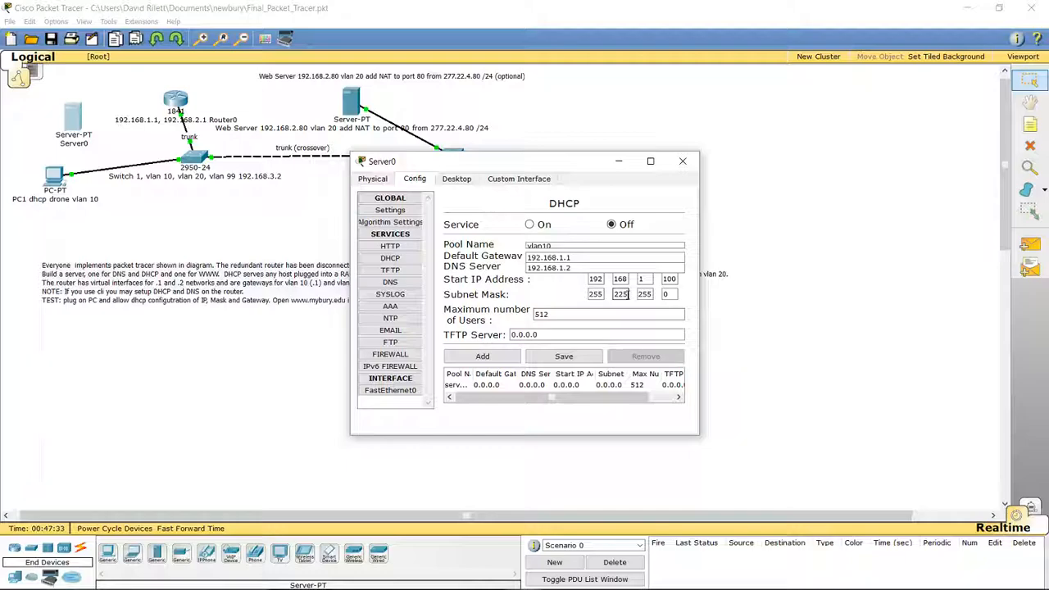
text(55)
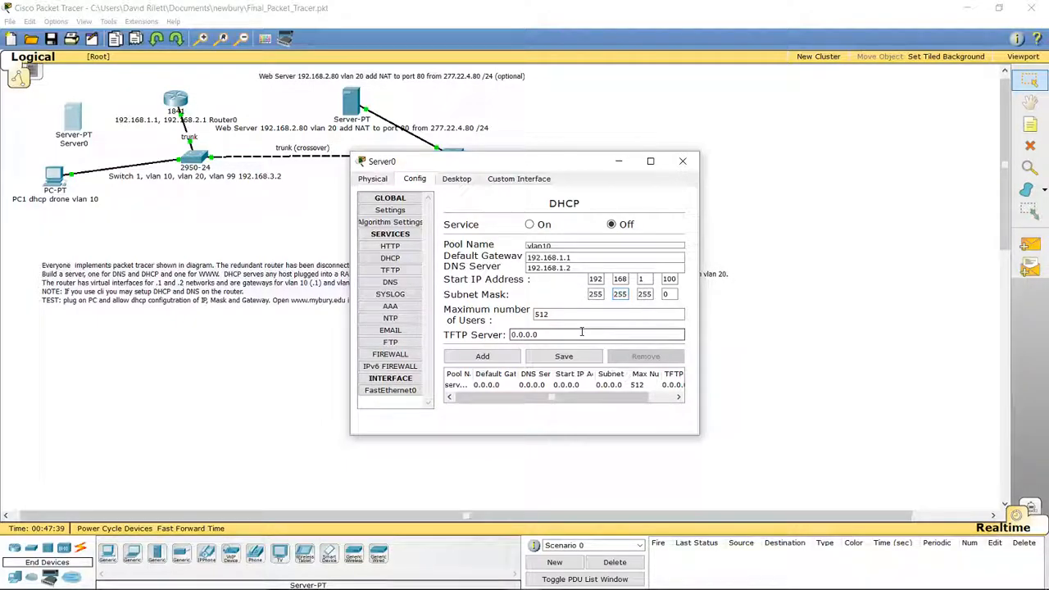
click(483, 358)
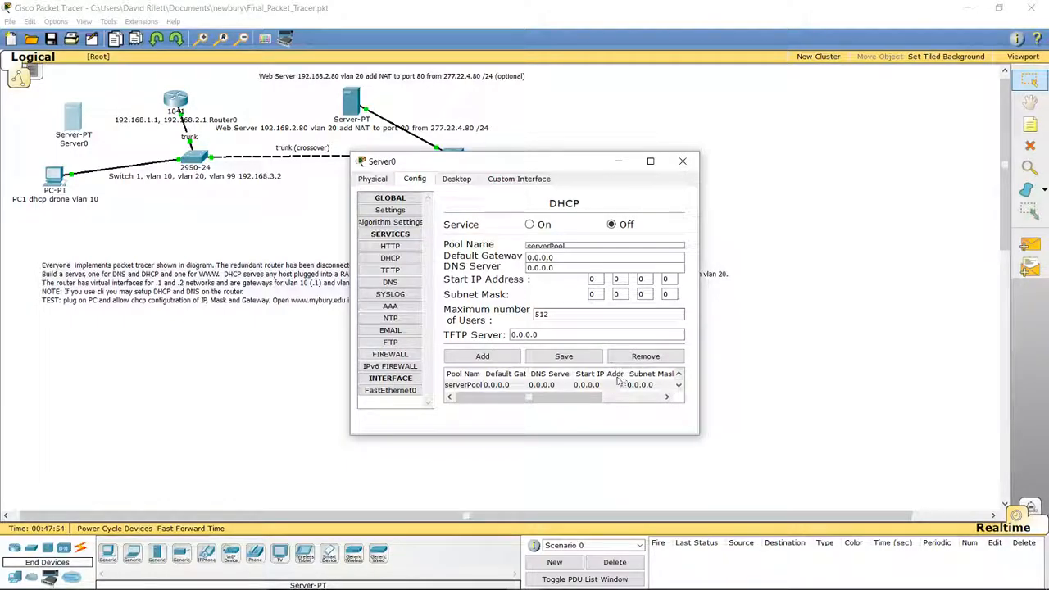
- Load the vlan10 pool's settings from the pool list as a base and change the pool name to vlan20
click(561, 385)
click(679, 385)
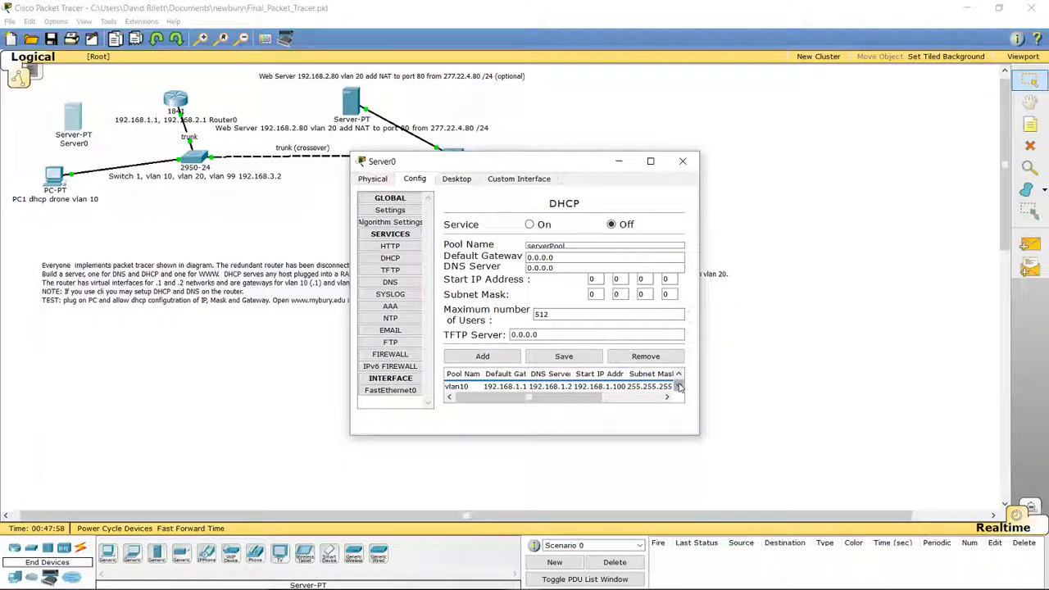
click(628, 387)
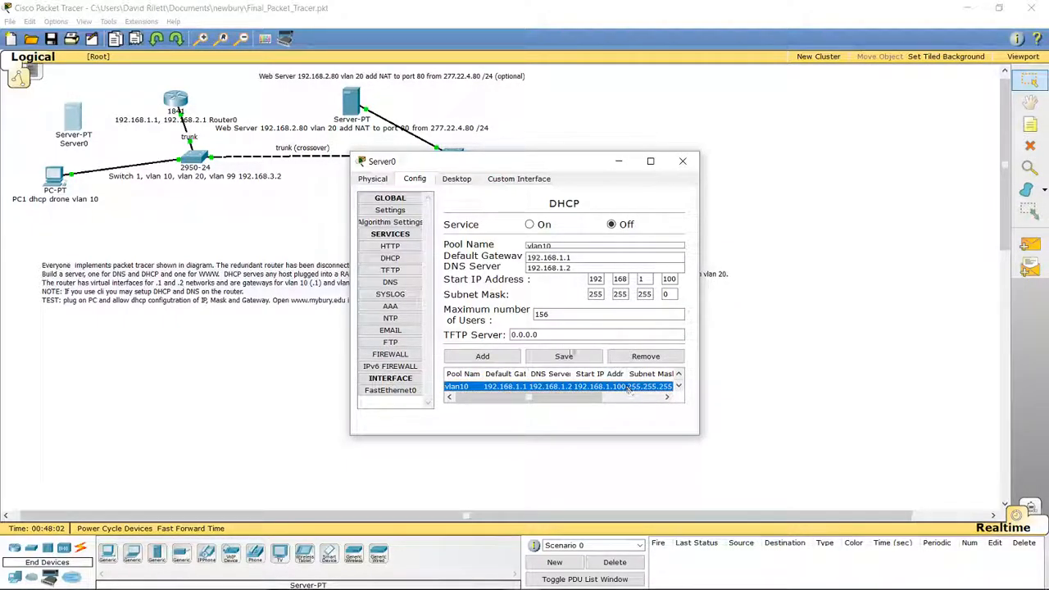
click(547, 246)
click(558, 246)
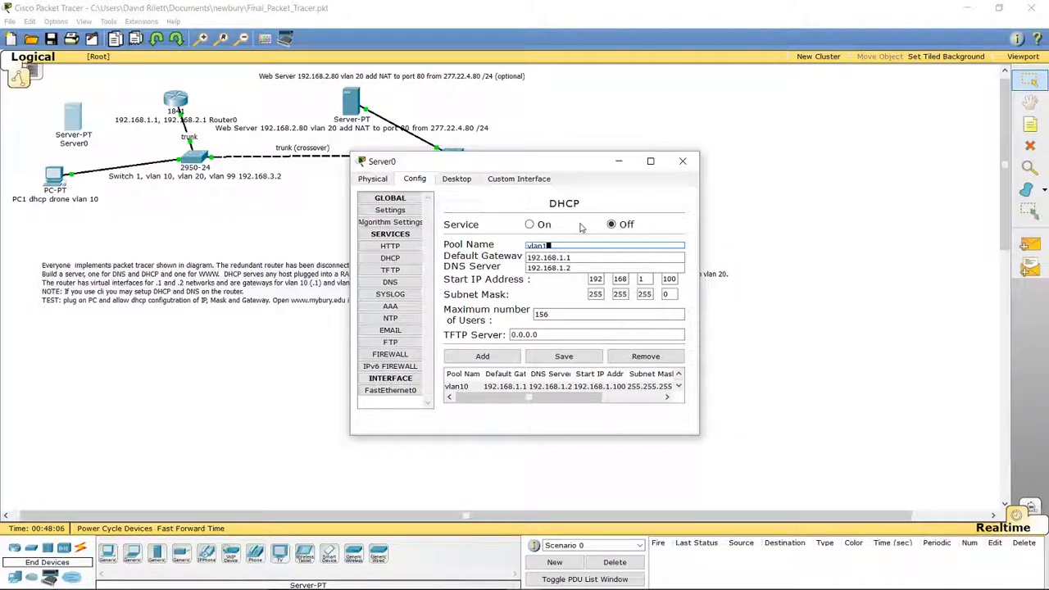
text(2)
key(BackSpace)
text(2)
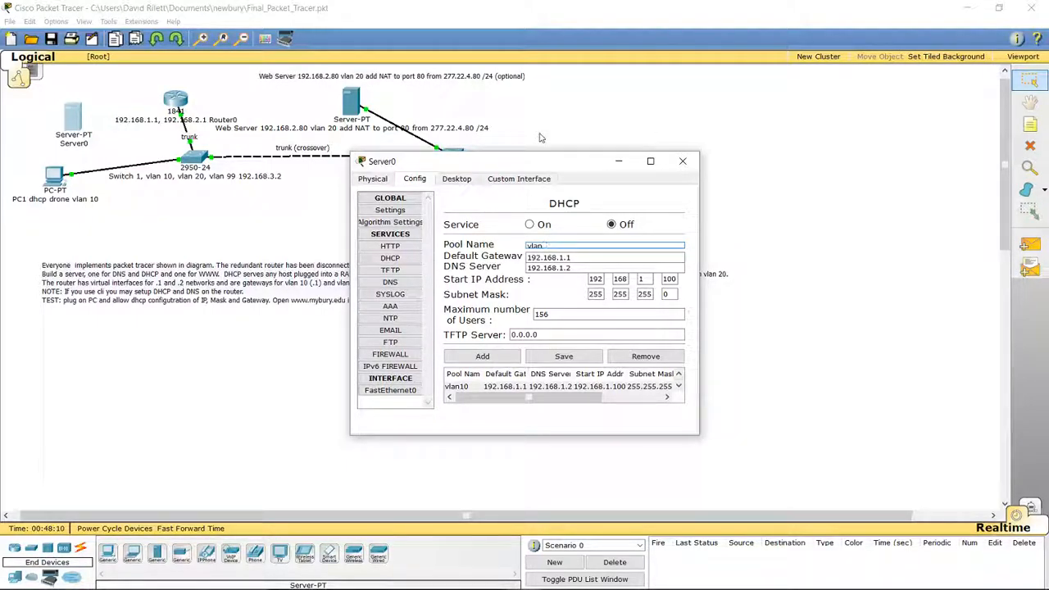
text(0)
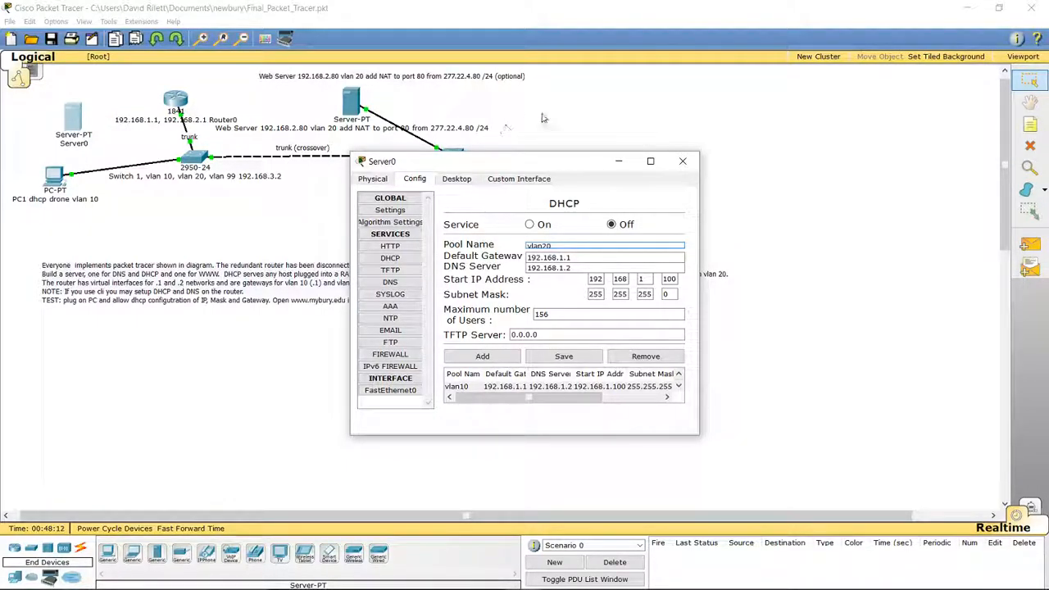
- Add the vlan20 pool with default gateway 192.168.2.1 and start IP address 192.168.2.100, and enlarge the server window to show all pools
click(562, 258)
key(Right)
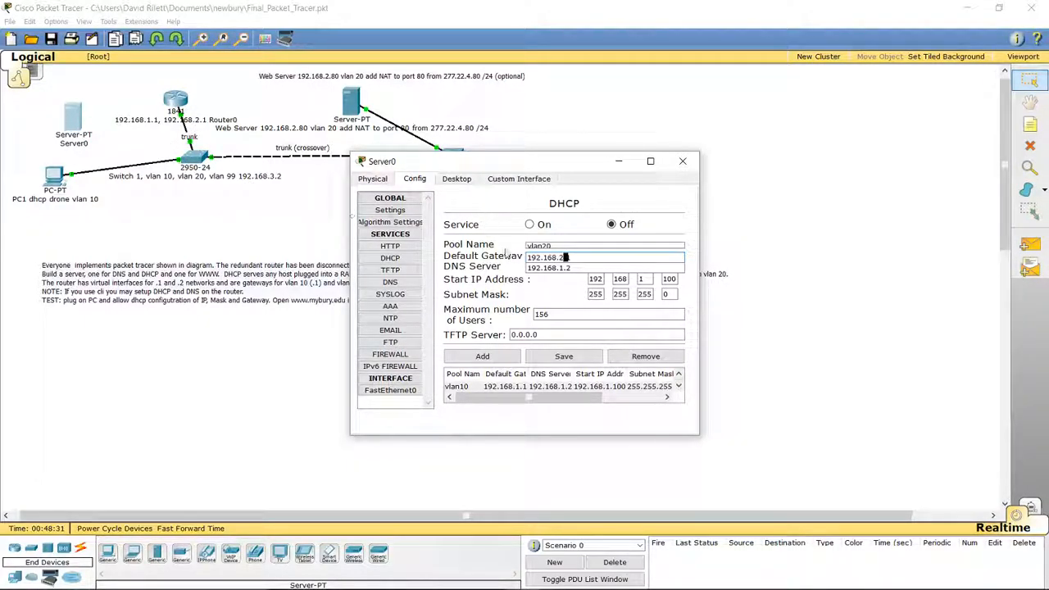
drag(573, 265, 566, 268)
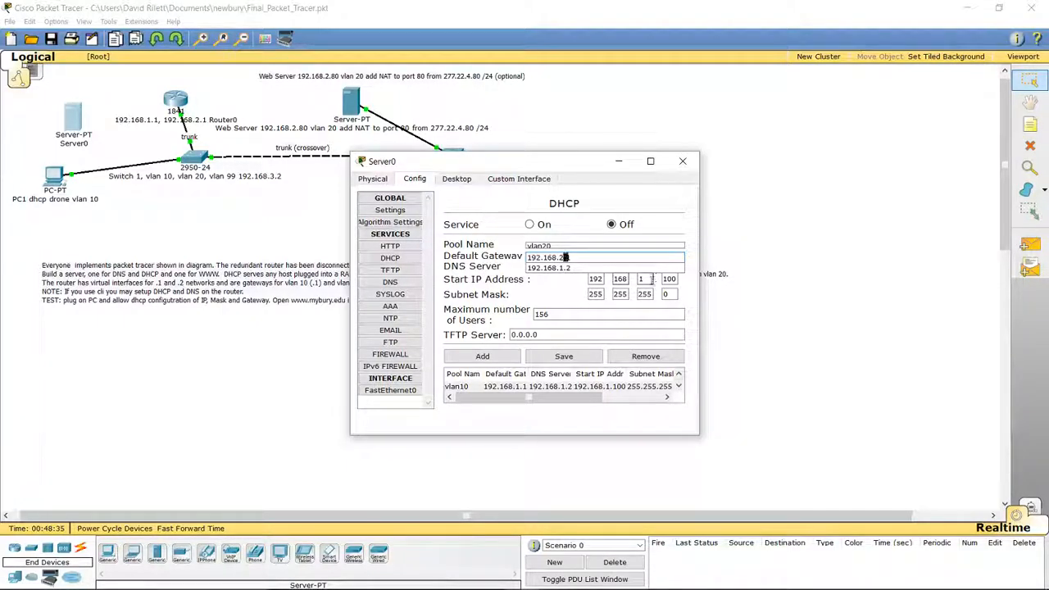
double_click(647, 279)
key(BackSpace)
text(2)
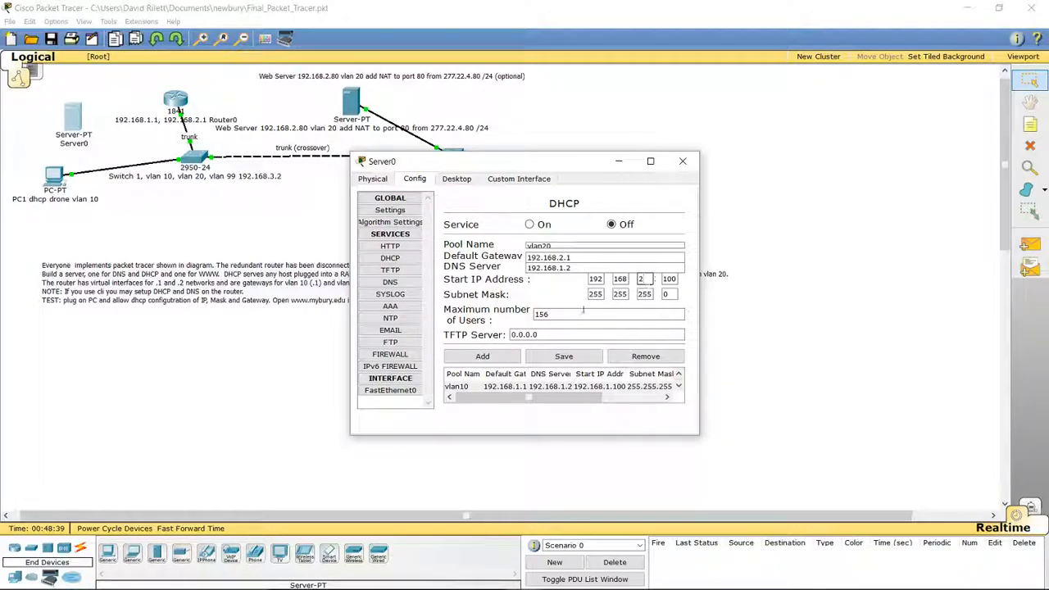
click(491, 358)
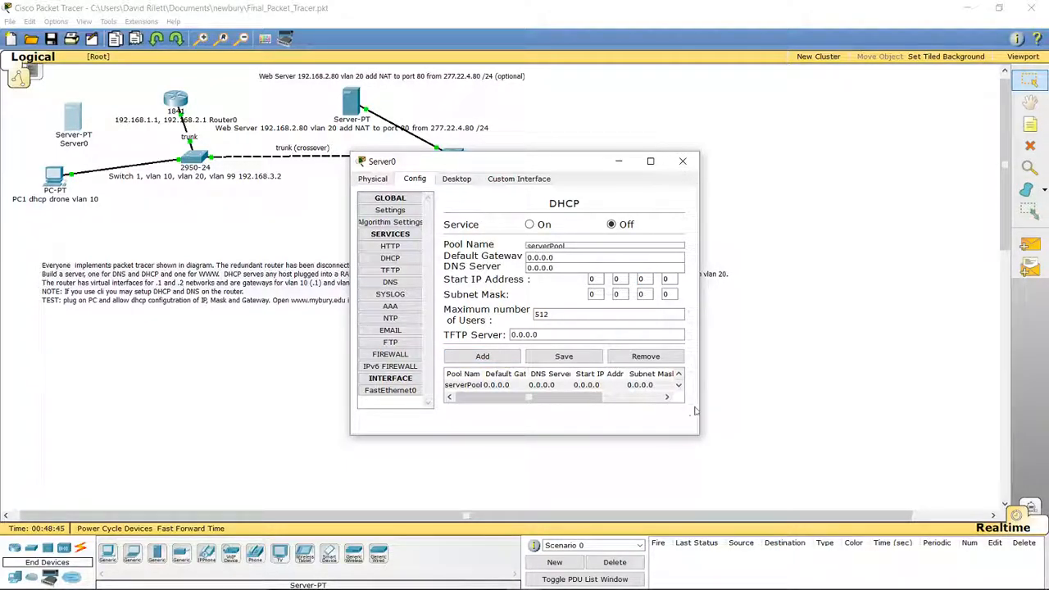
drag(688, 436, 697, 498)
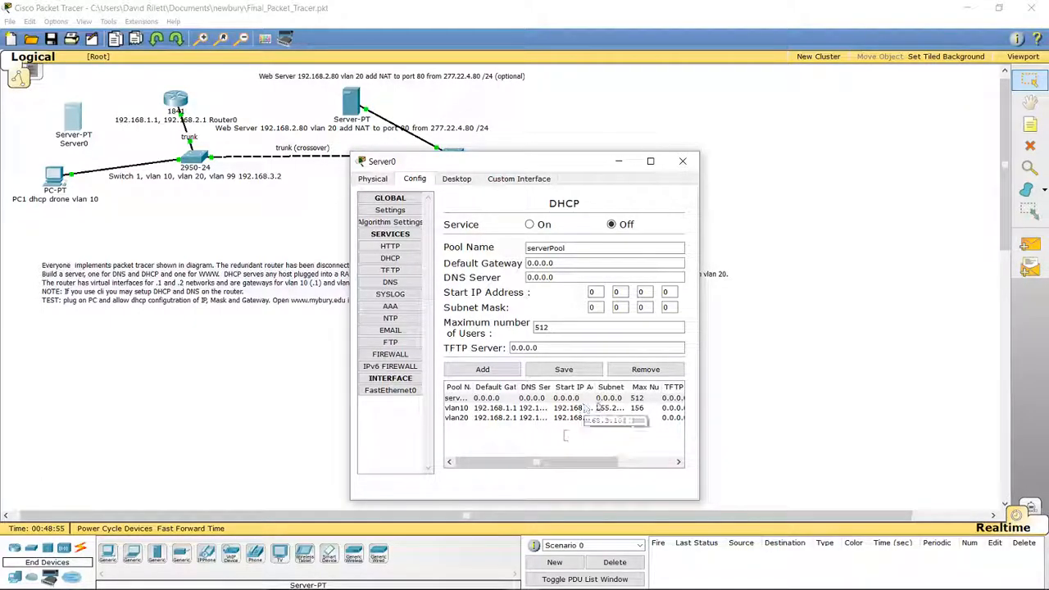
drag(695, 327, 898, 301)
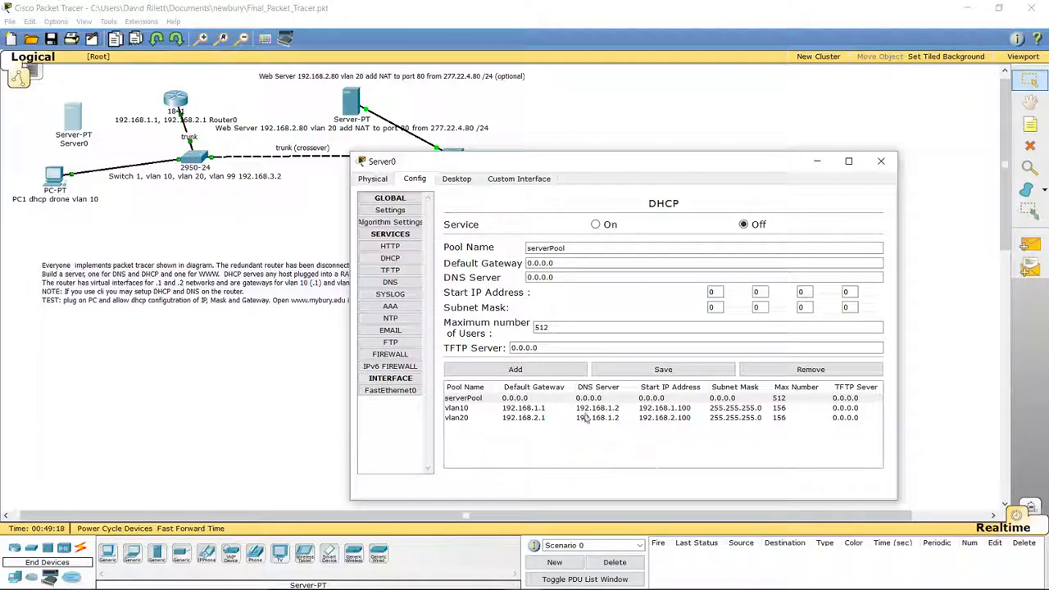
click(391, 283)
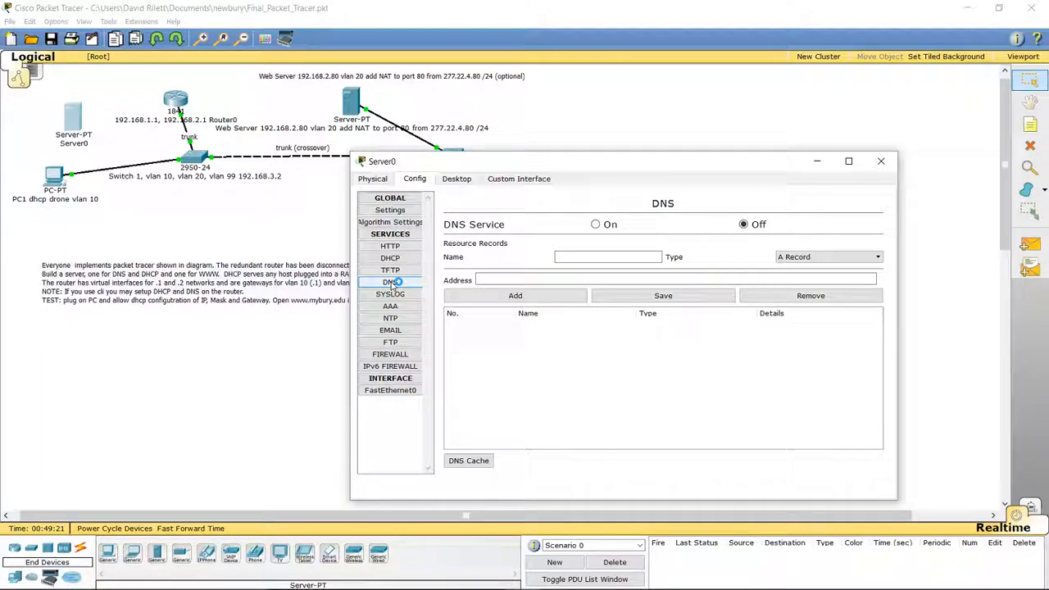
click(564, 257)
text(www.)
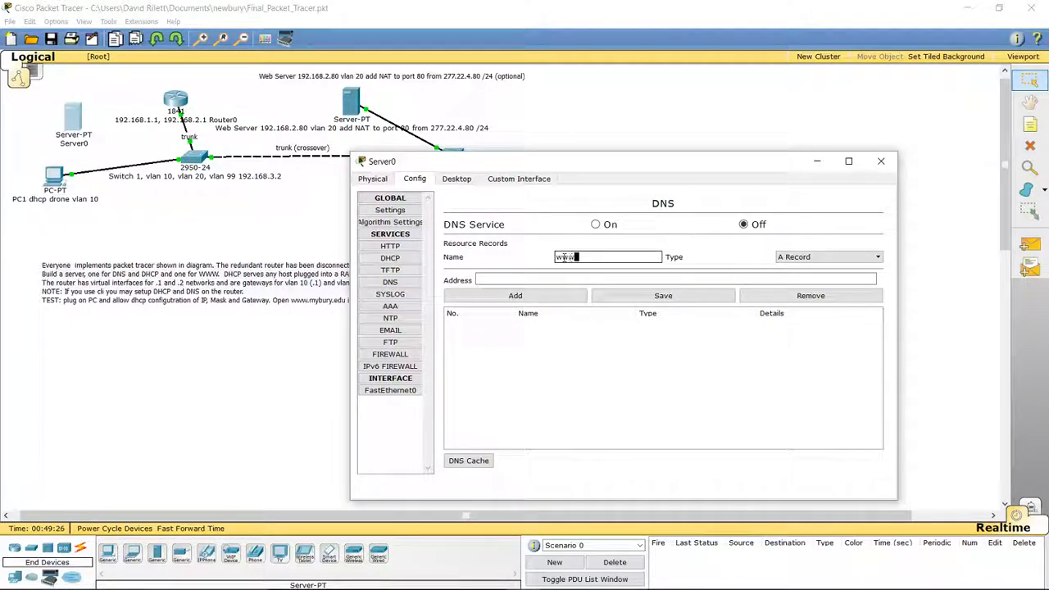
text(mybury.edu)
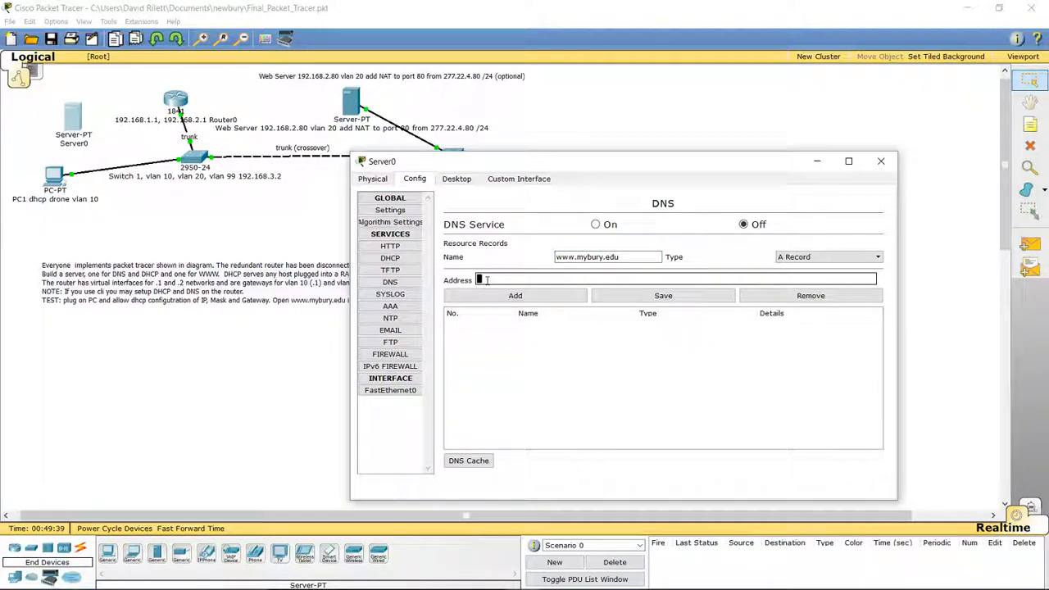
text(.168.2.80)
click(529, 298)
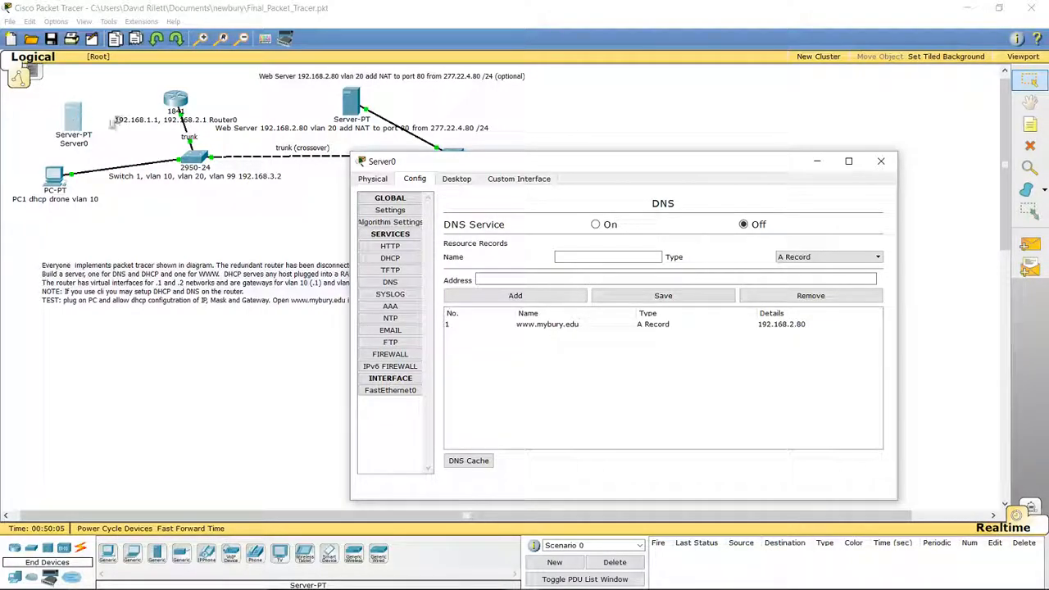
click(882, 166)
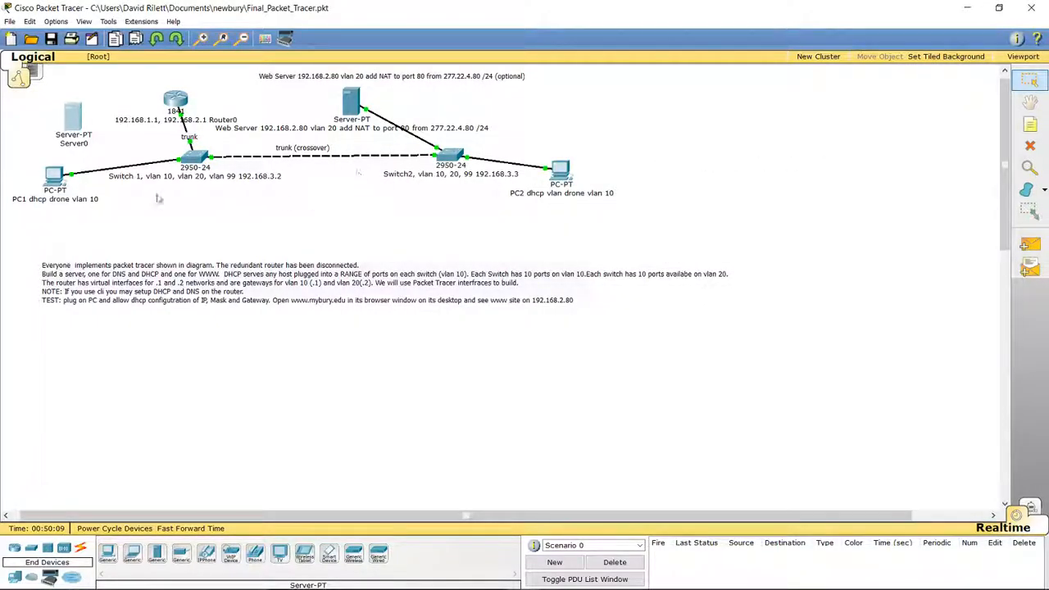
- Reopen Server0 and review its DNS records and the vlan10 DHCP pool's settings
mouse_move(75, 120)
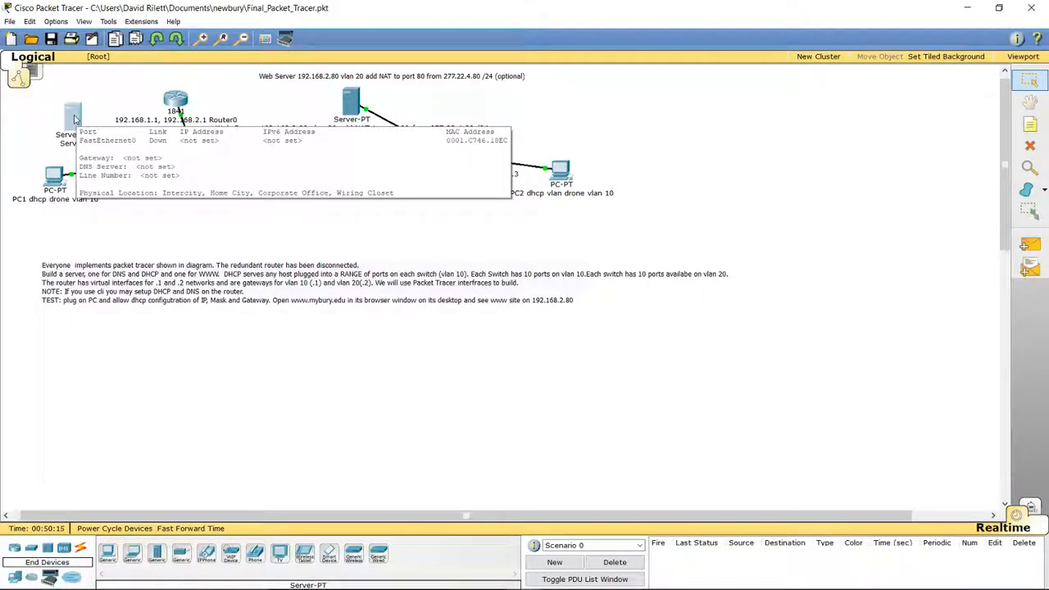
click(75, 120)
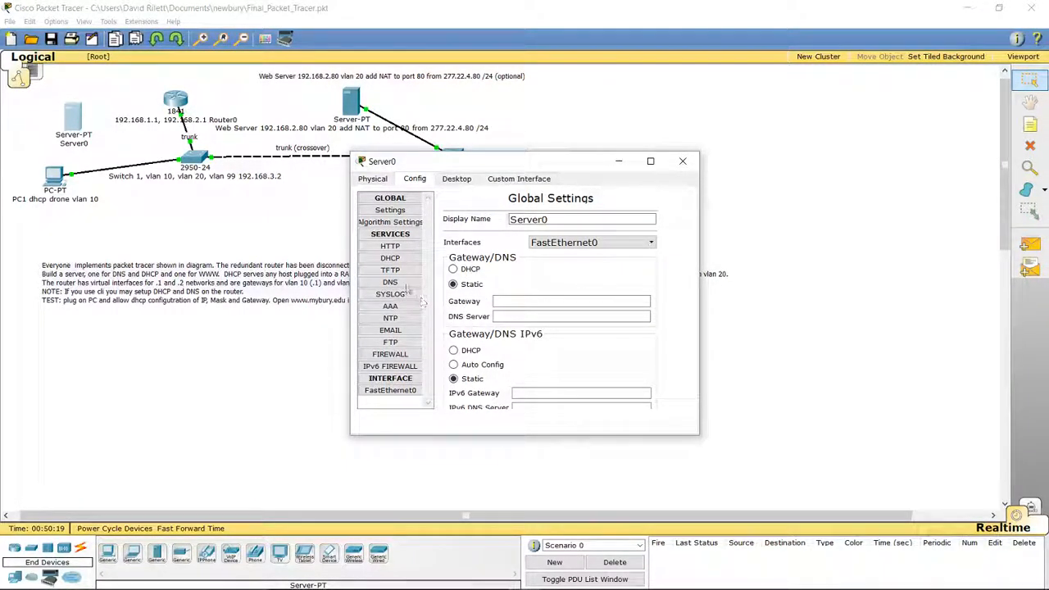
click(395, 283)
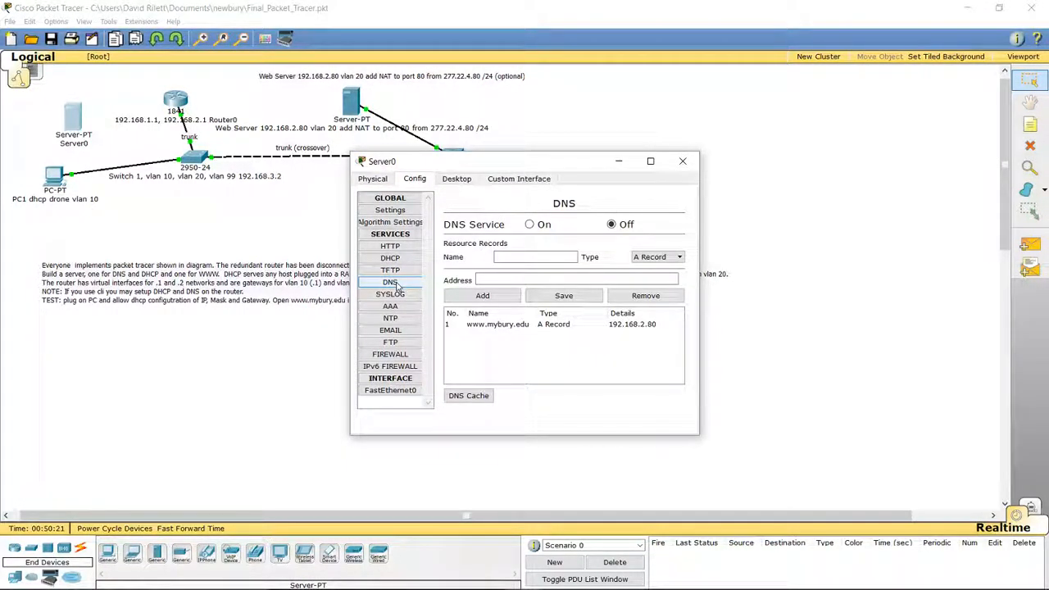
click(391, 258)
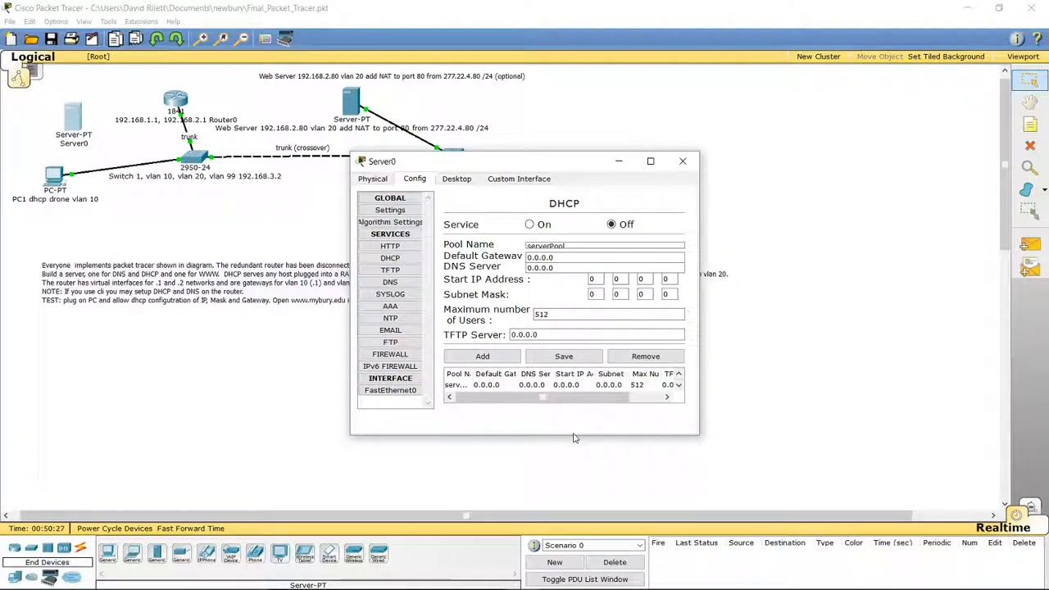
drag(572, 437, 577, 495)
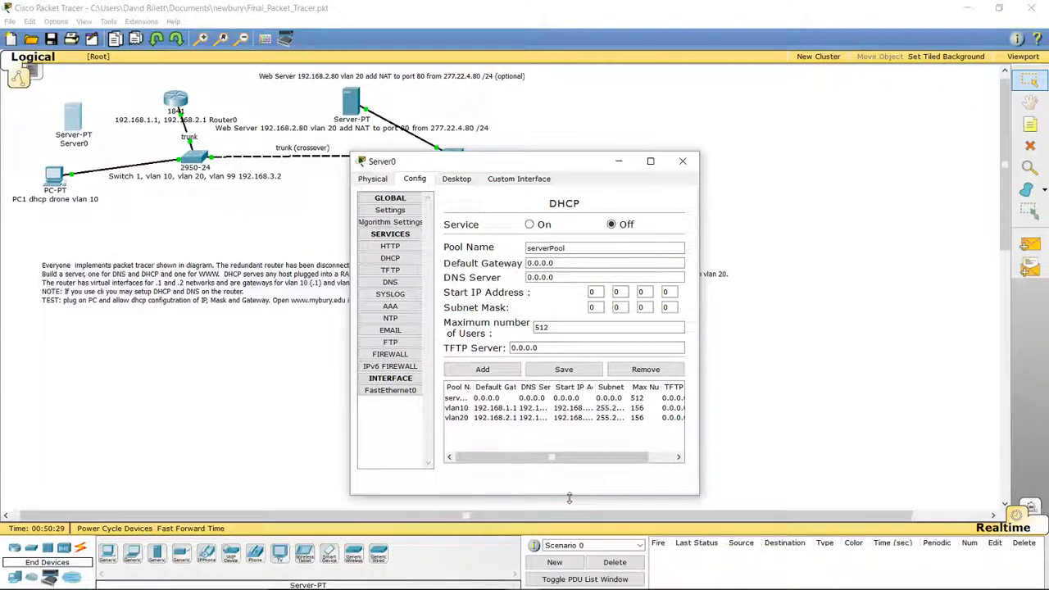
click(502, 408)
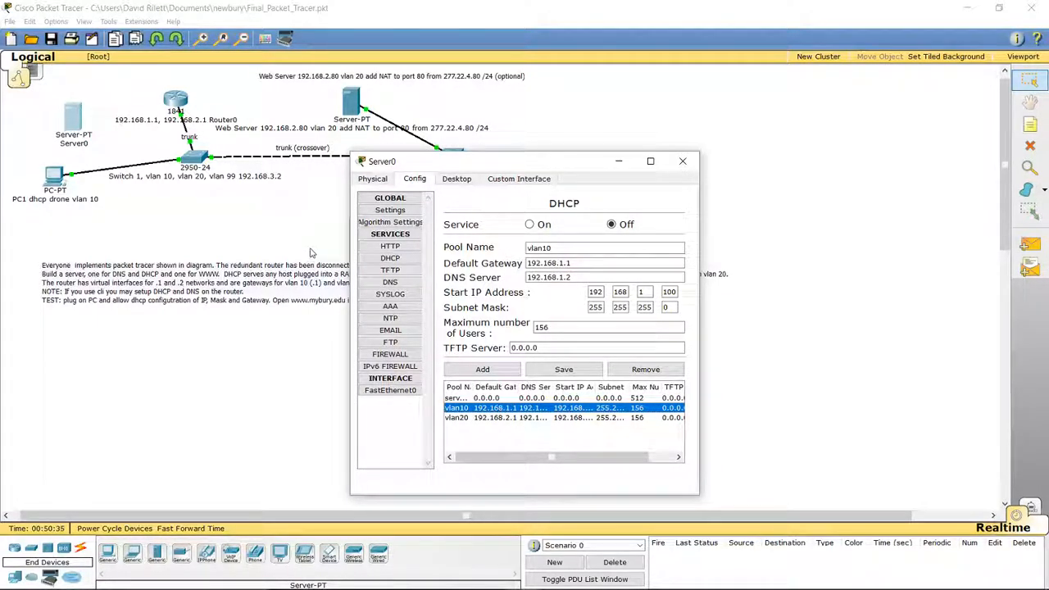
click(77, 124)
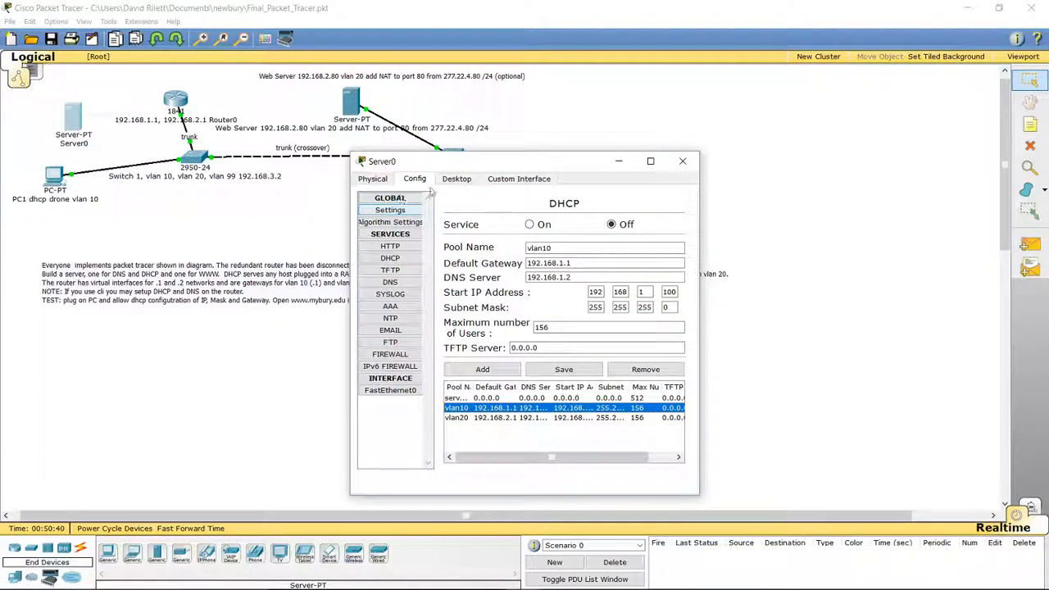
- Set Server0's static gateway to 192.168.1.1 and its DNS server to 192.168.1.2 in the global settings
click(401, 211)
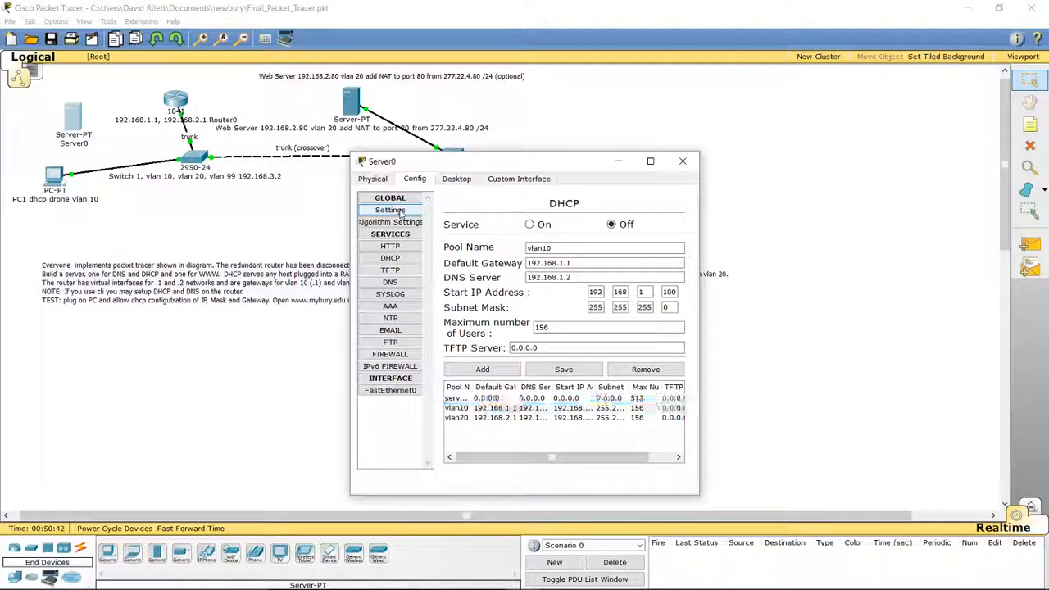
click(506, 303)
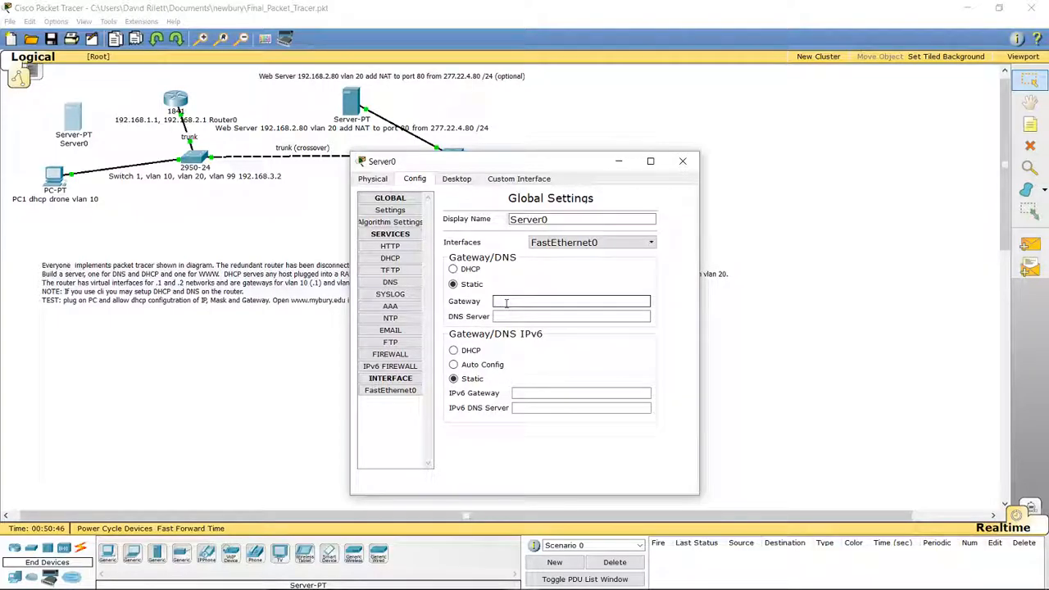
text(192.168.1.1)
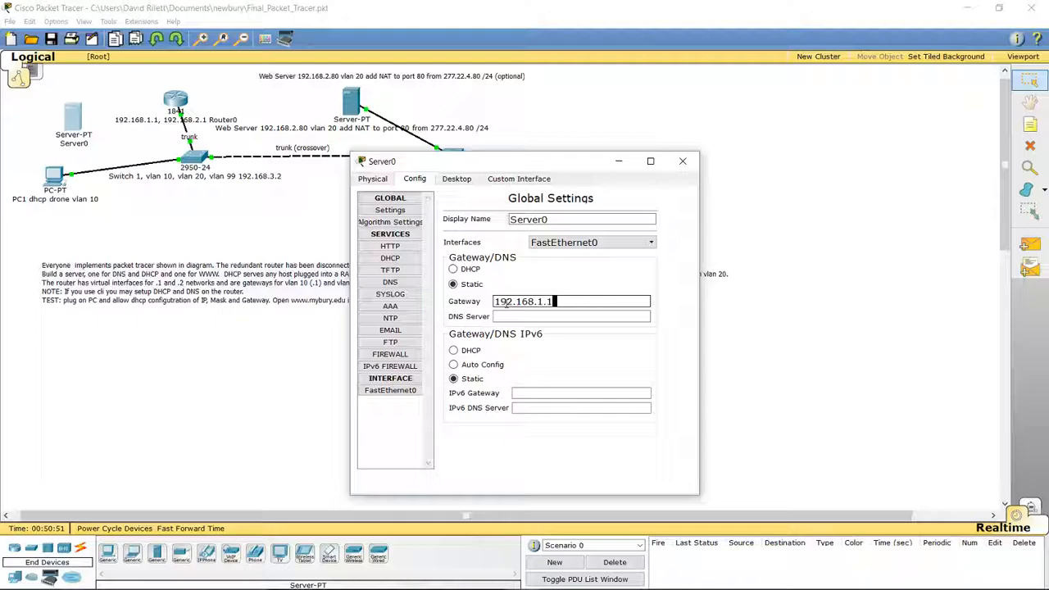
click(505, 318)
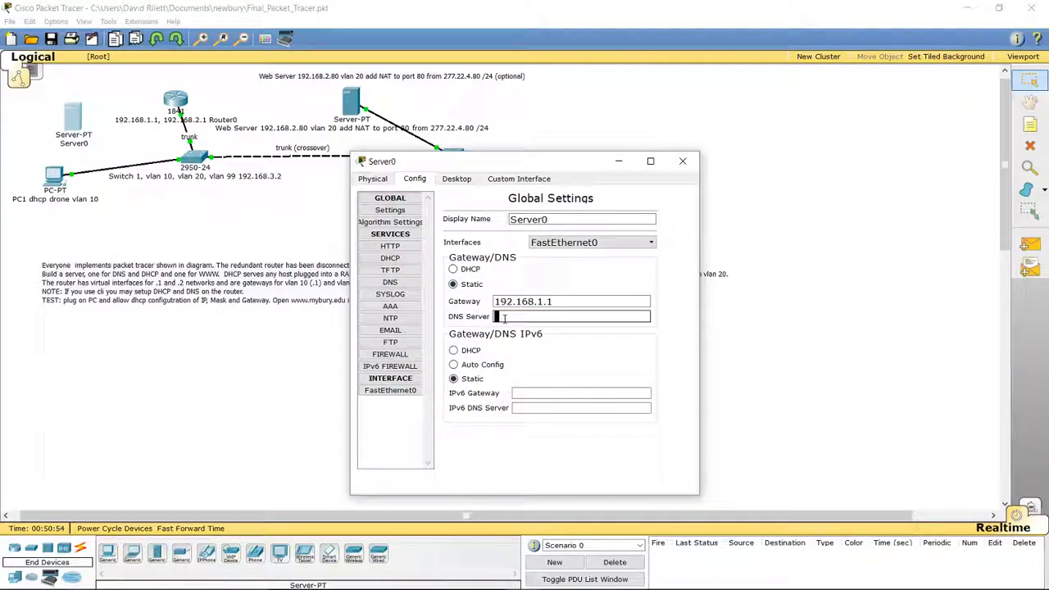
text(1)
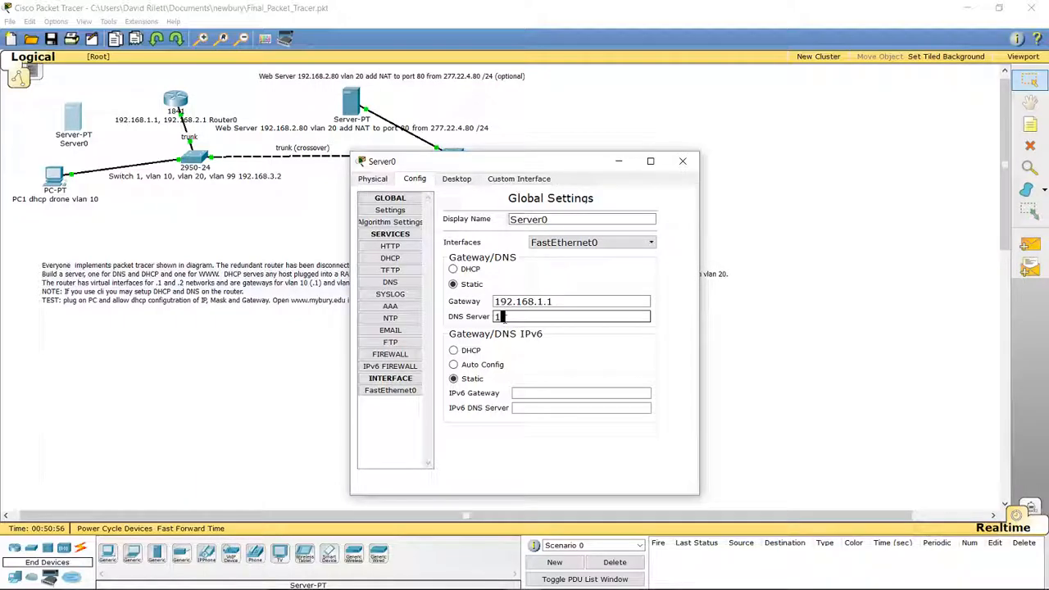
text(92.16)
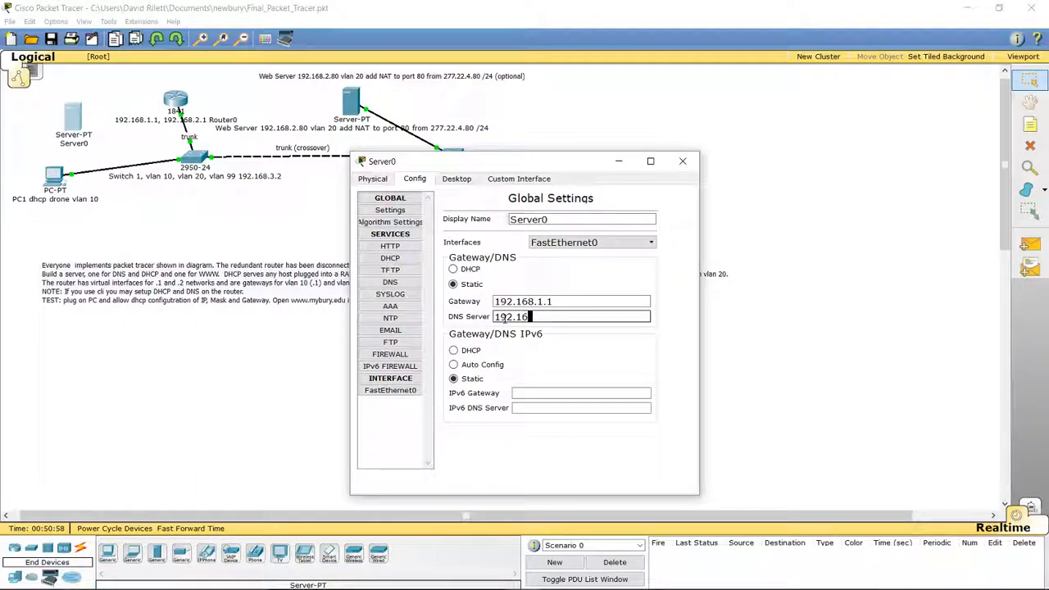
text(8.1.2)
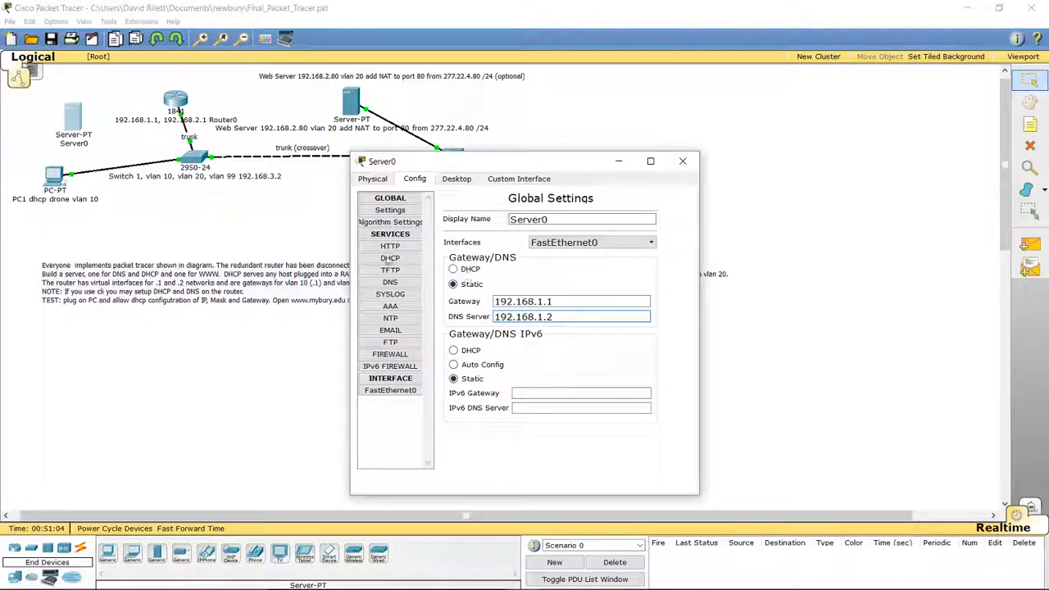
- Give Server0's FastEthernet0 the static IP address 192.168.1.2 with subnet mask 255.255.255.0, and close the server window
click(393, 391)
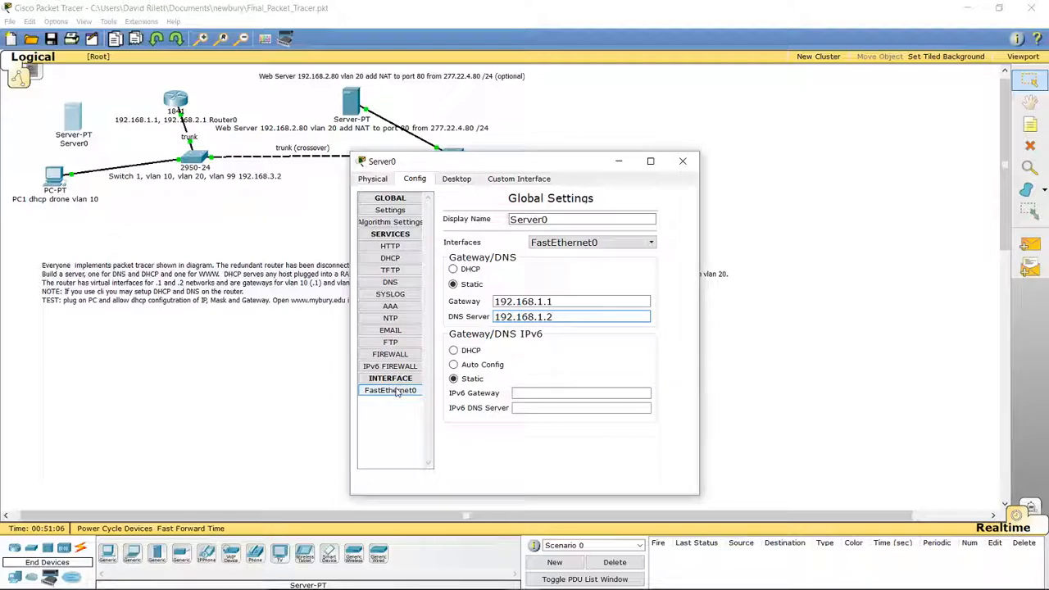
click(558, 337)
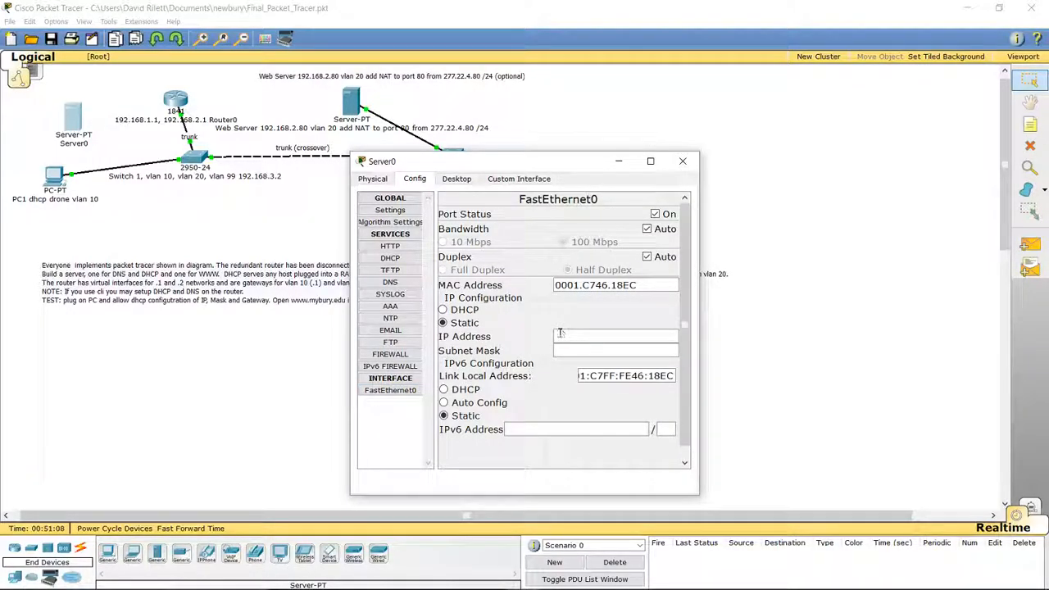
text(192)
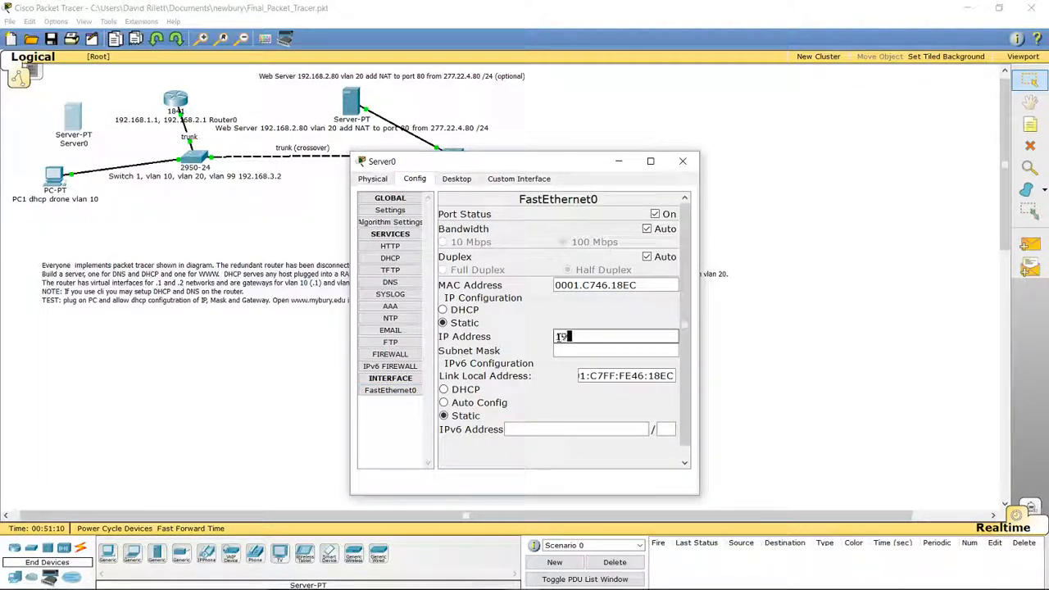
text(.168.1.2)
click(573, 350)
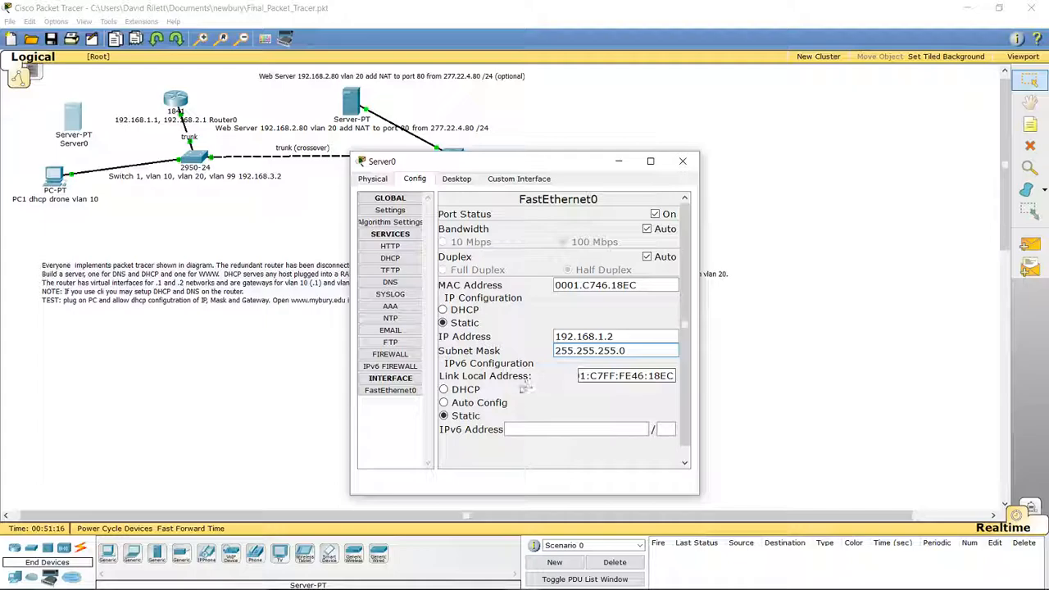
click(656, 216)
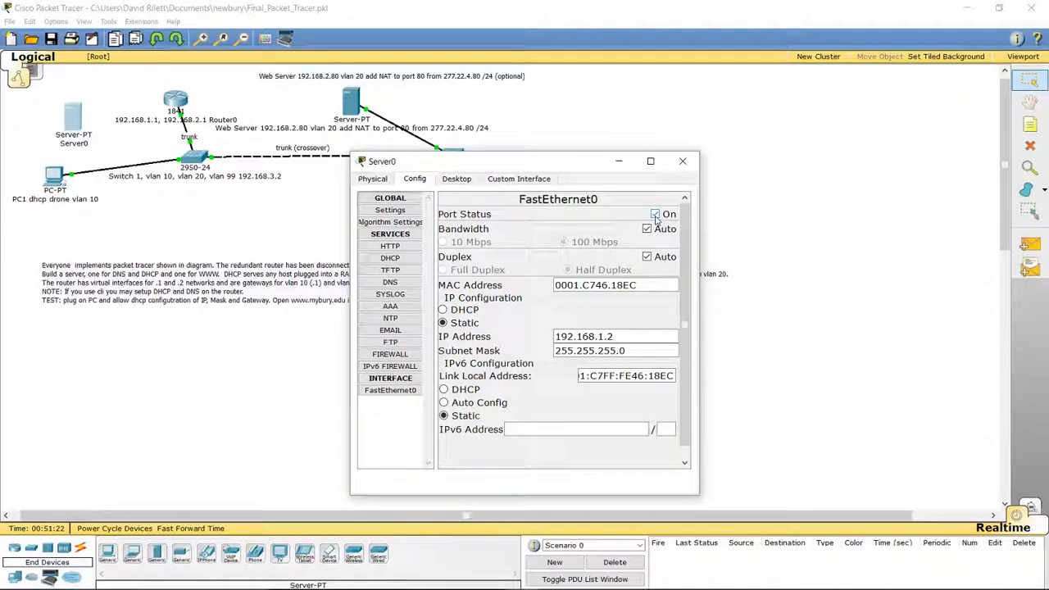
click(685, 160)
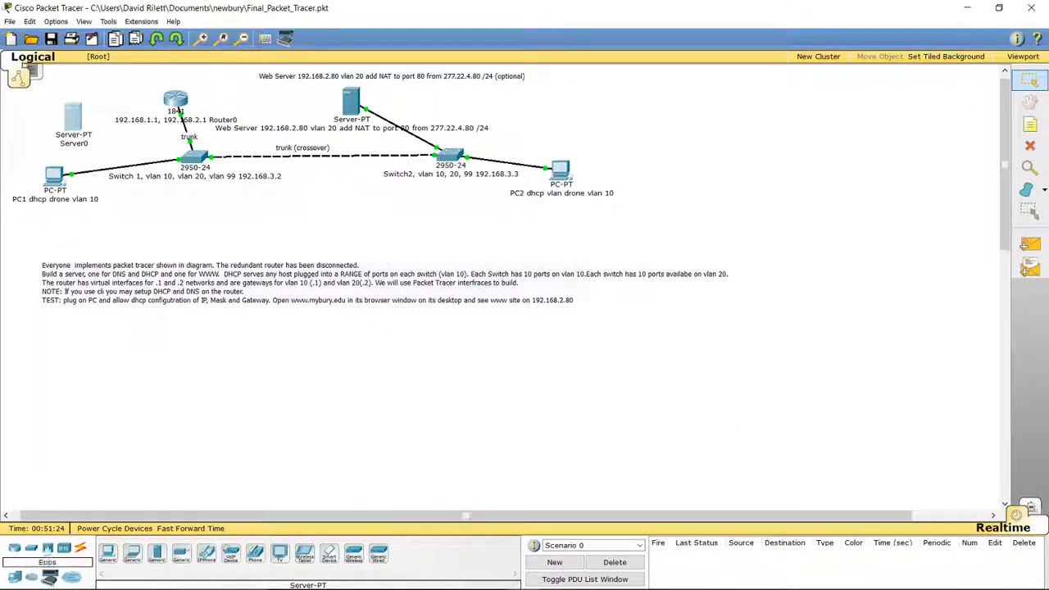
- Connect Server0's FastEthernet0 to Switch 1's FastEthernet0/21 with a copper straight-through cable
click(79, 549)
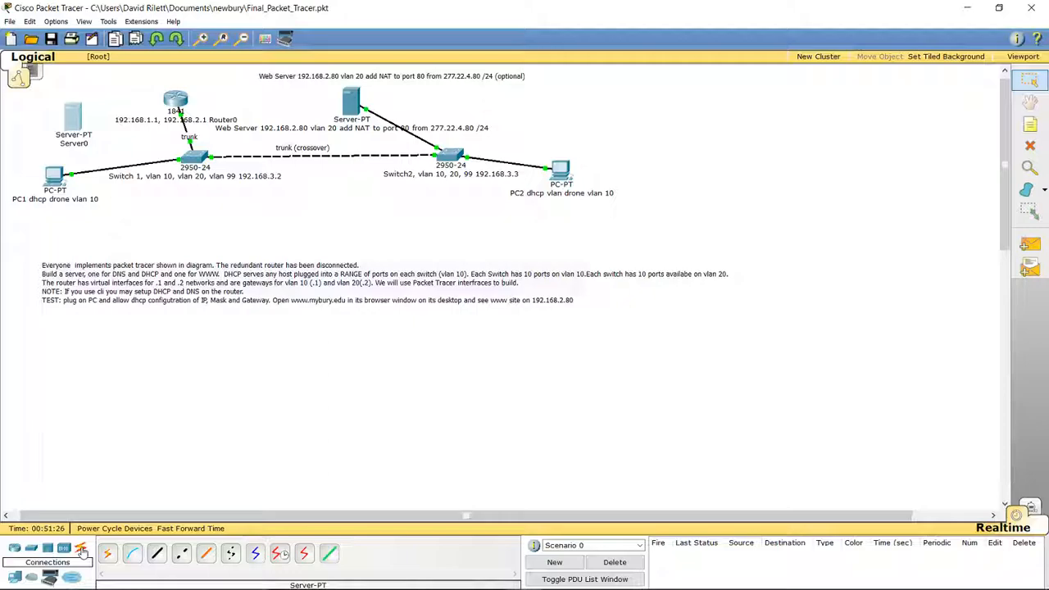
click(157, 555)
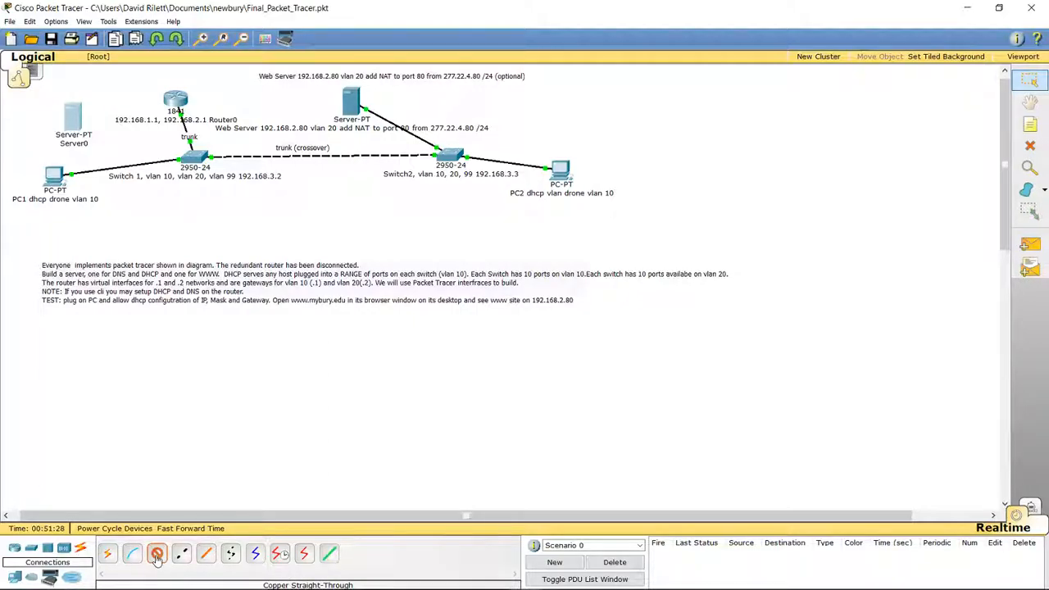
click(74, 125)
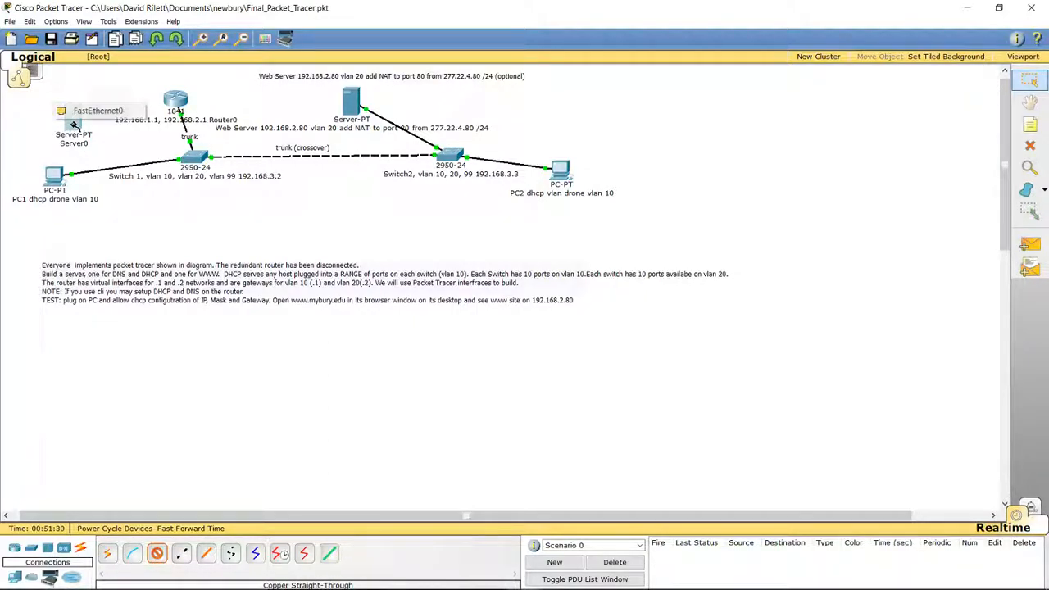
click(92, 113)
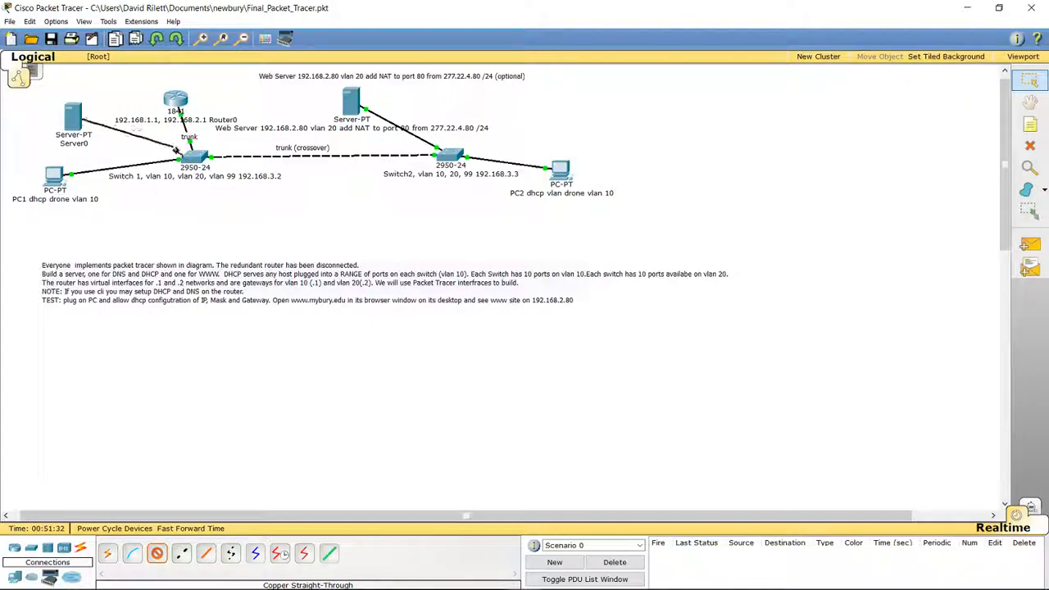
mouse_move(196, 158)
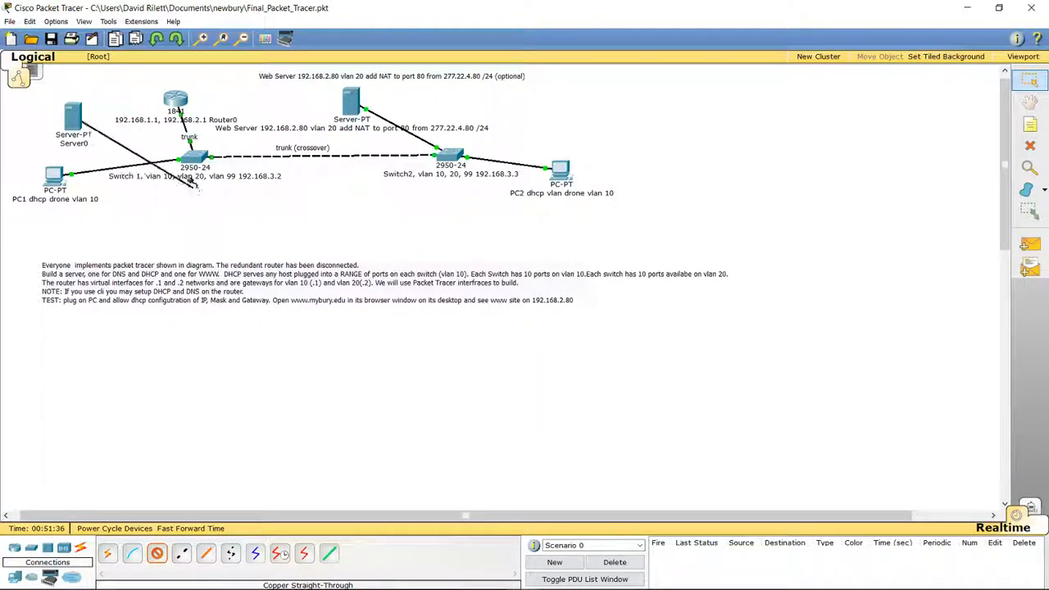
click(194, 158)
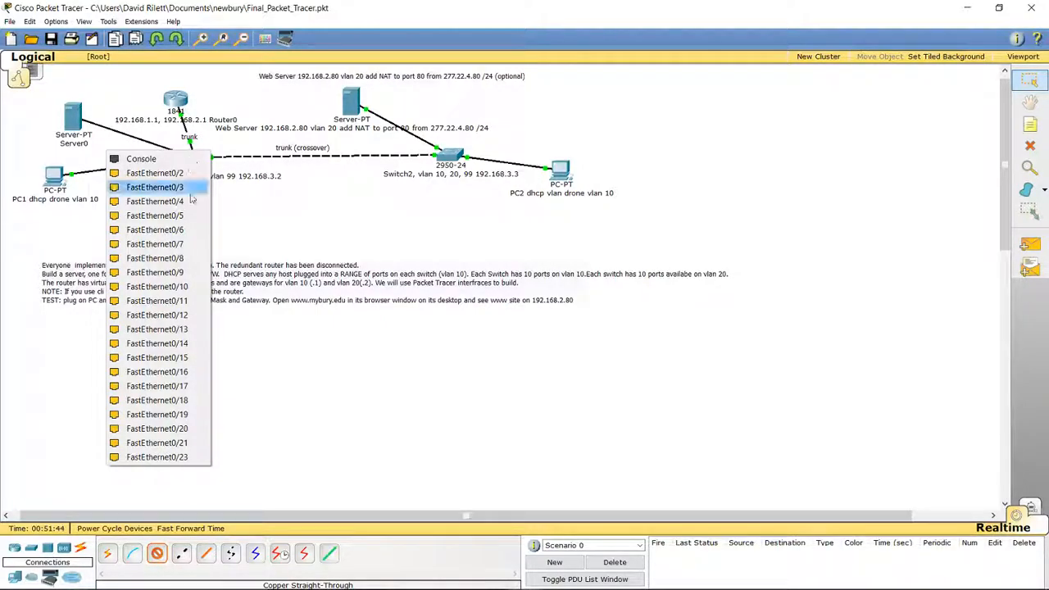
click(186, 445)
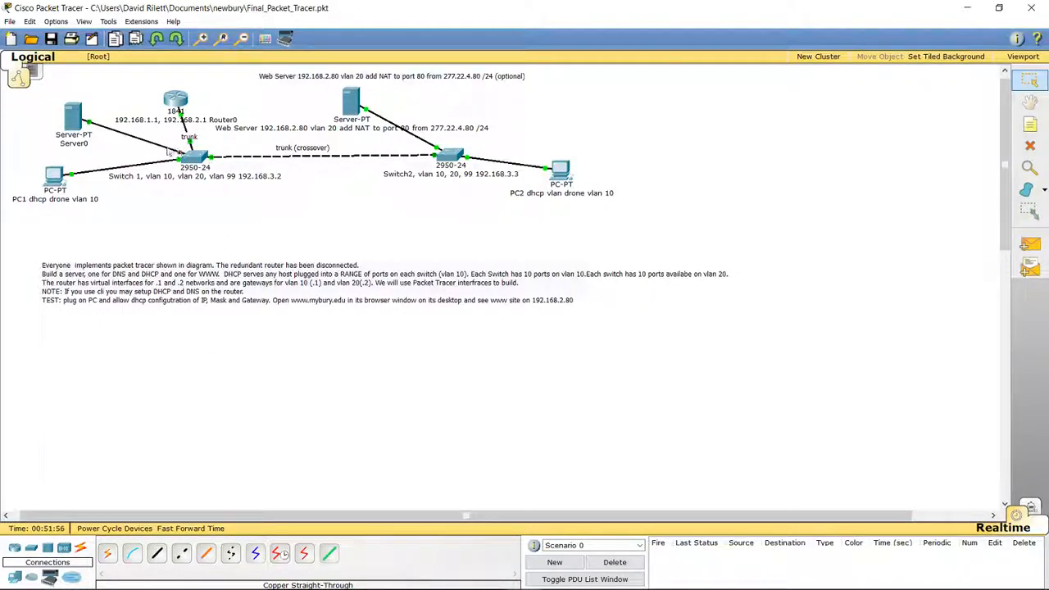
- Move the switch end of Server0's cable to FastEthernet0/2 on Switch 1
mouse_move(79, 121)
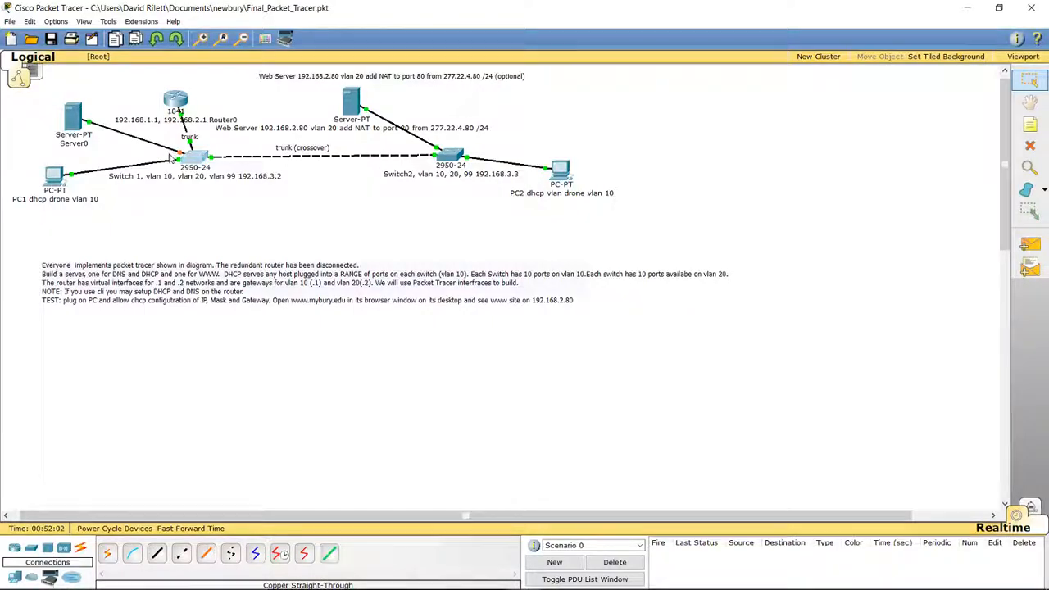
click(180, 155)
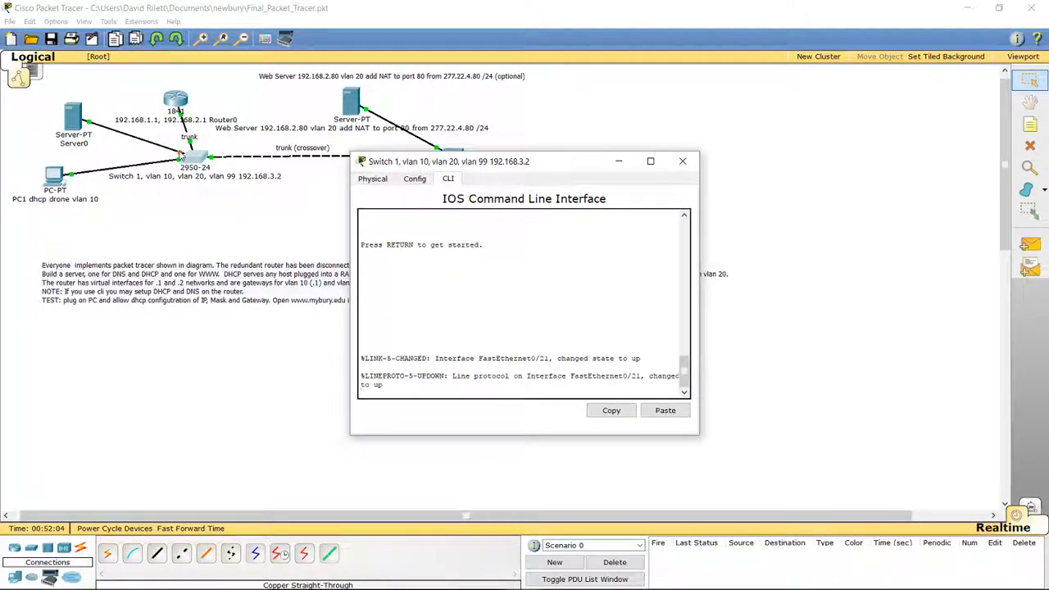
click(180, 154)
click(195, 156)
click(176, 170)
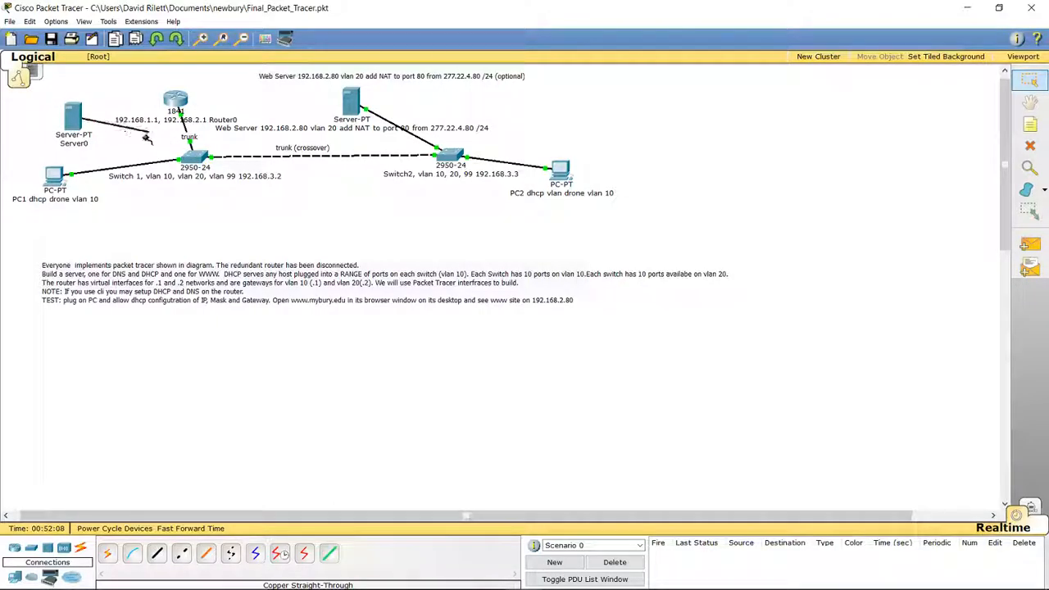
click(194, 158)
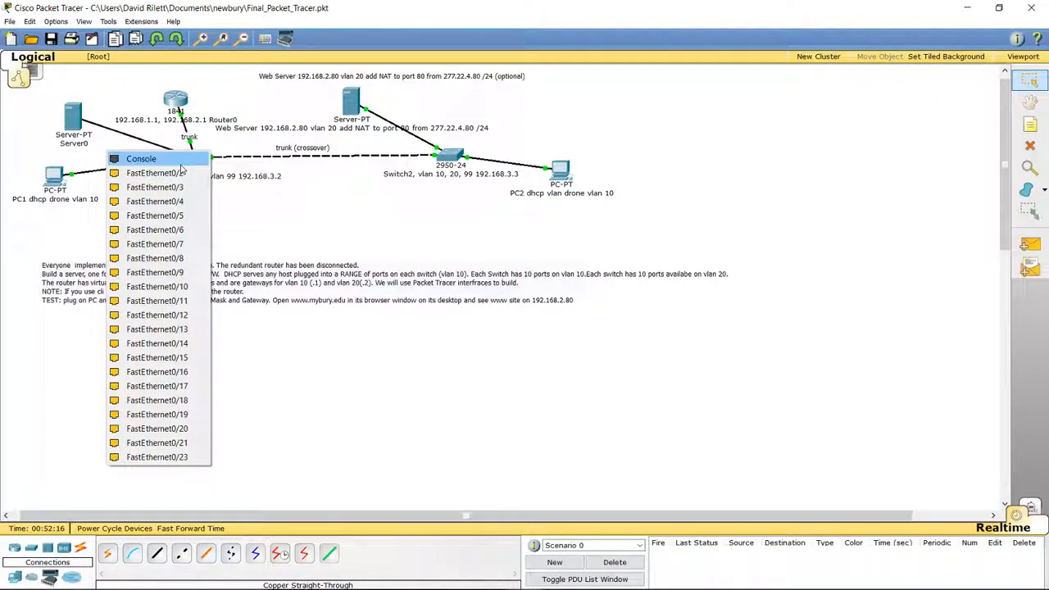
click(176, 173)
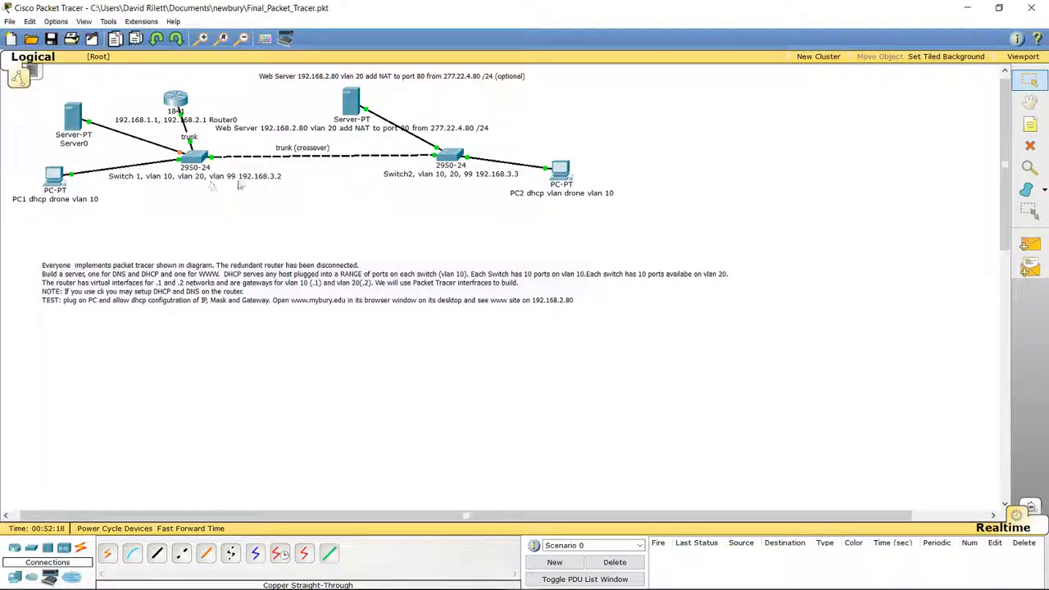
mouse_move(196, 164)
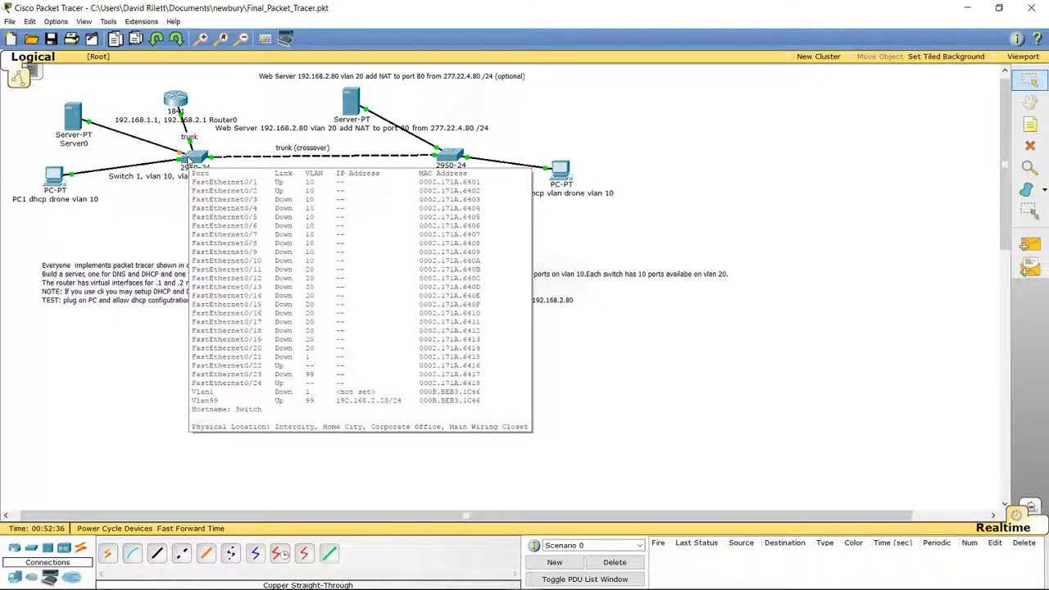
- Reopen Server0, turn on its DHCP and DNS services, and close the server window
click(72, 119)
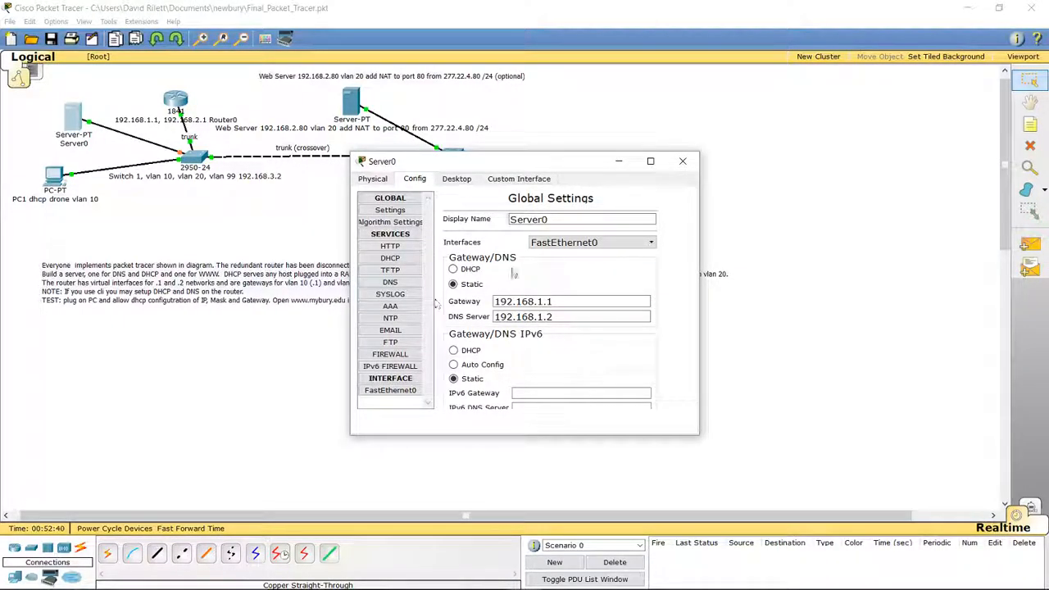
click(391, 391)
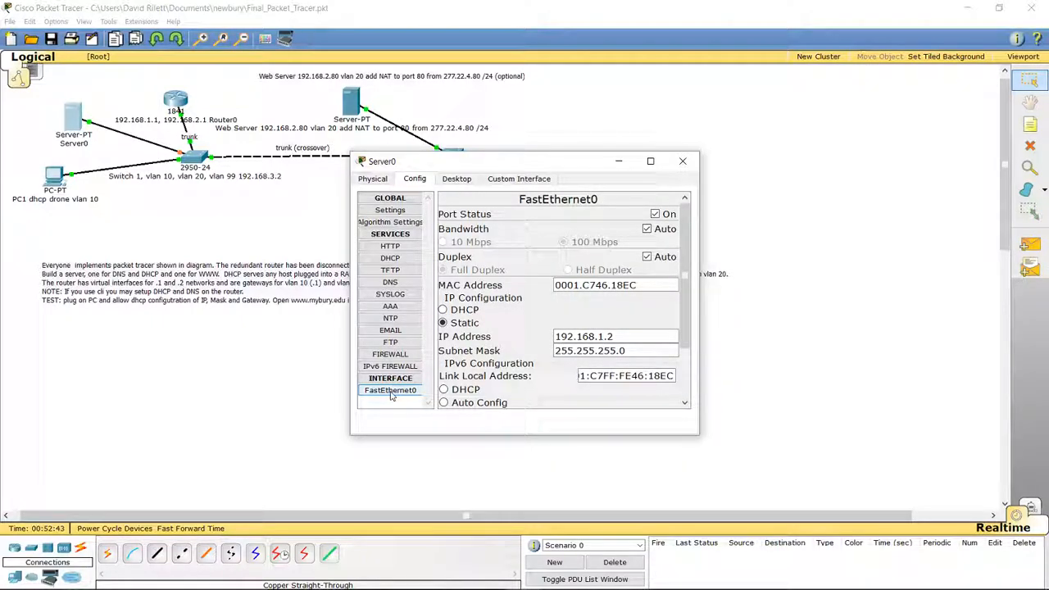
click(392, 247)
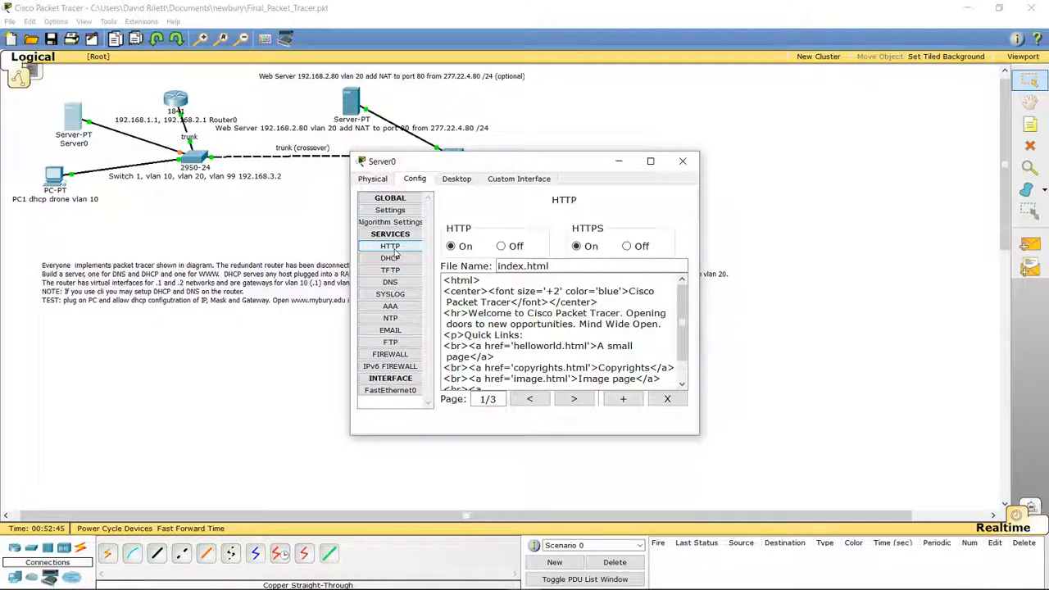
click(391, 258)
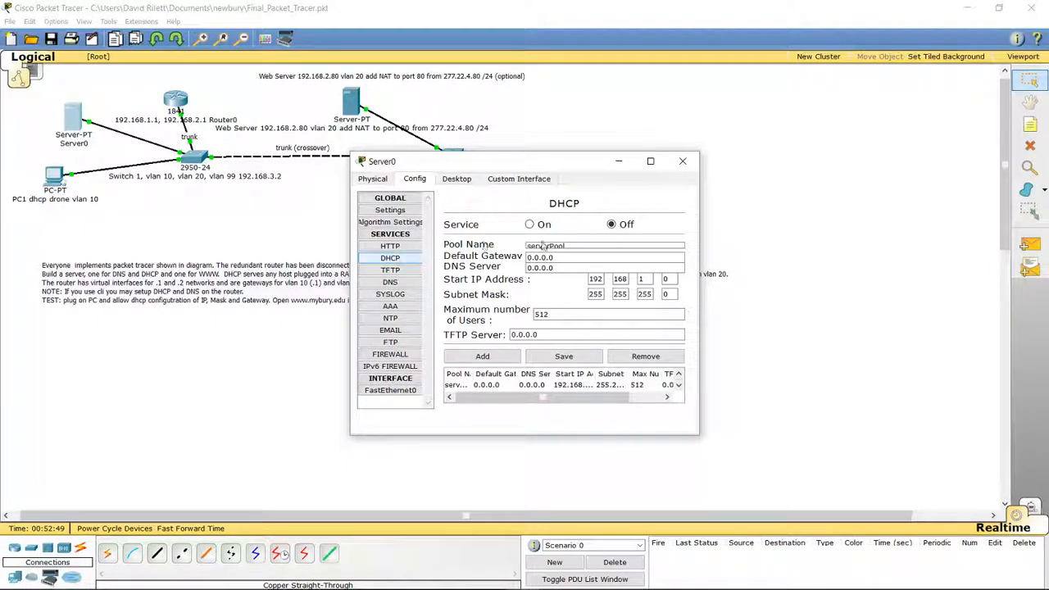
click(529, 225)
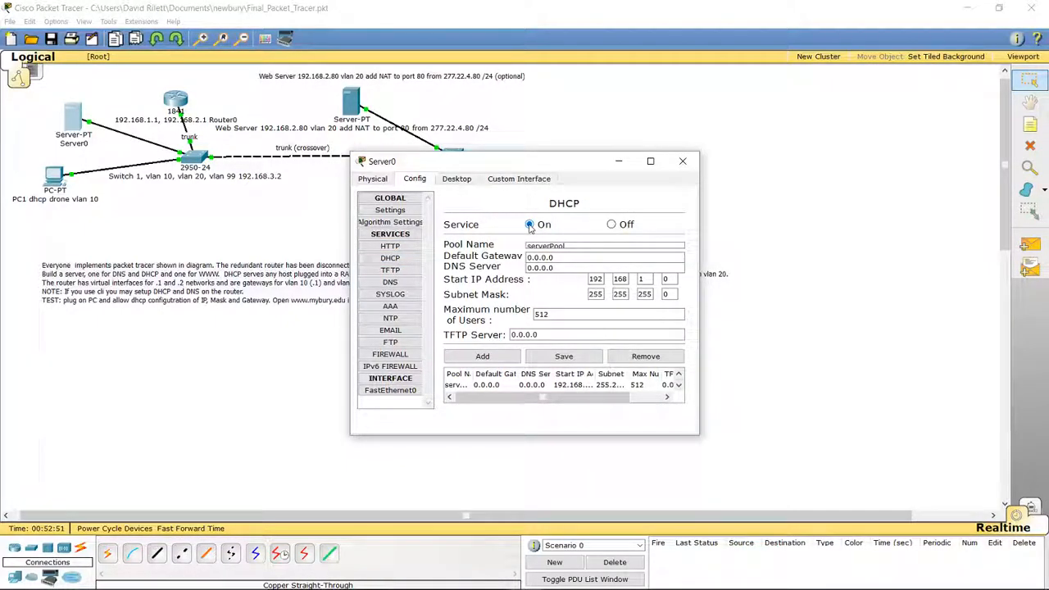
click(392, 282)
click(530, 225)
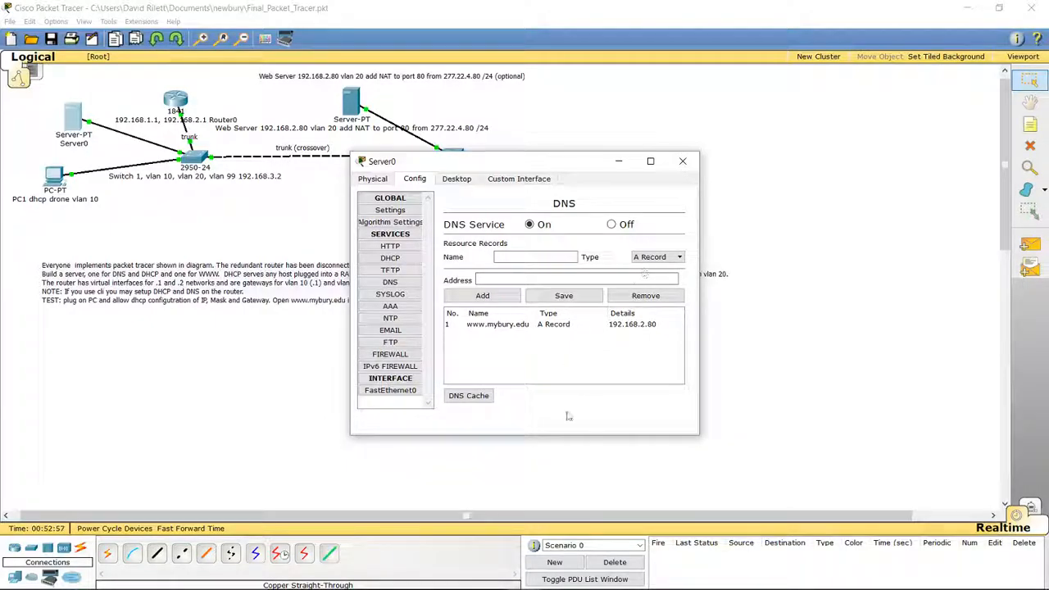
click(684, 164)
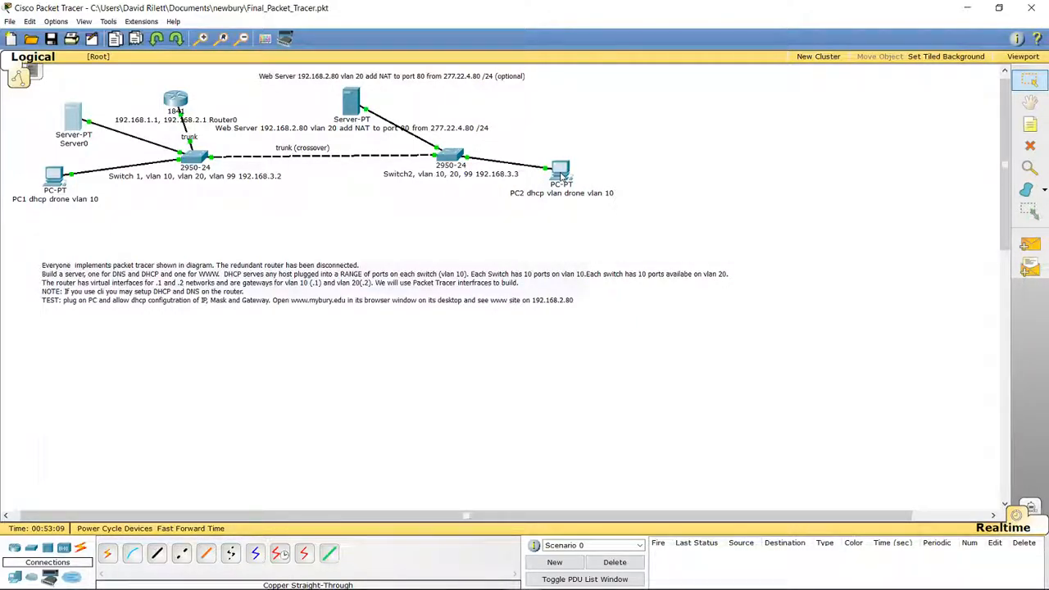
- Check PC2's gateway, DNS server and FastEthernet0 IP configuration
click(563, 173)
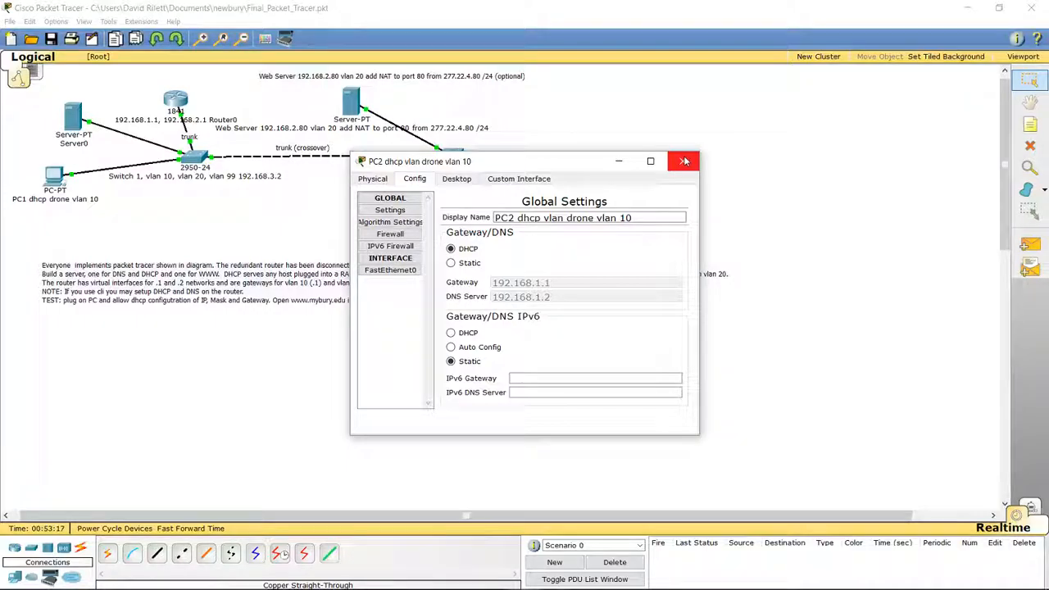
click(406, 273)
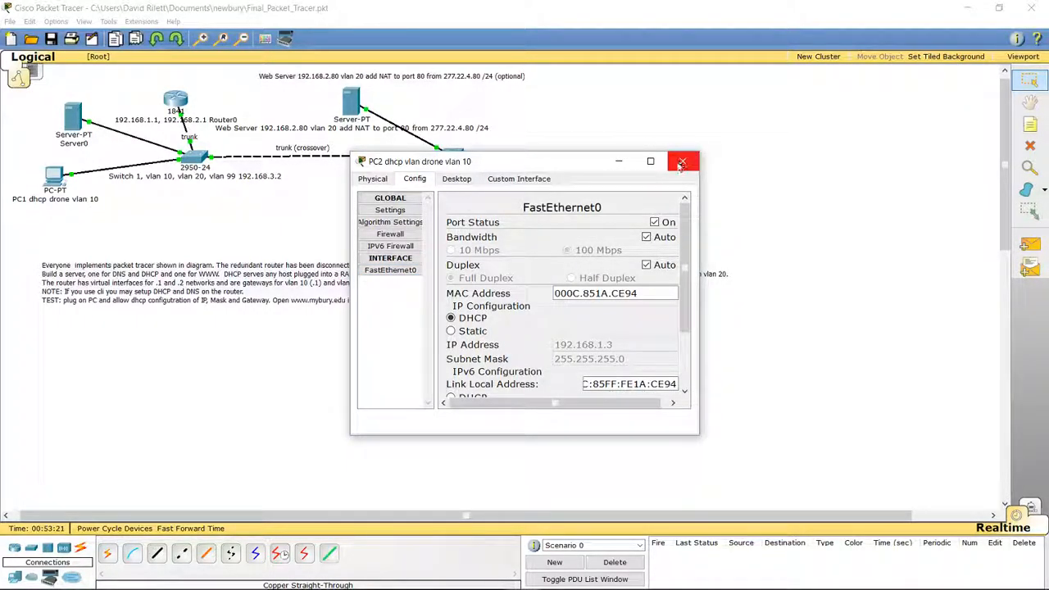
- Turn PC2's FastEthernet0 port off and back on, and close its configuration window
click(654, 223)
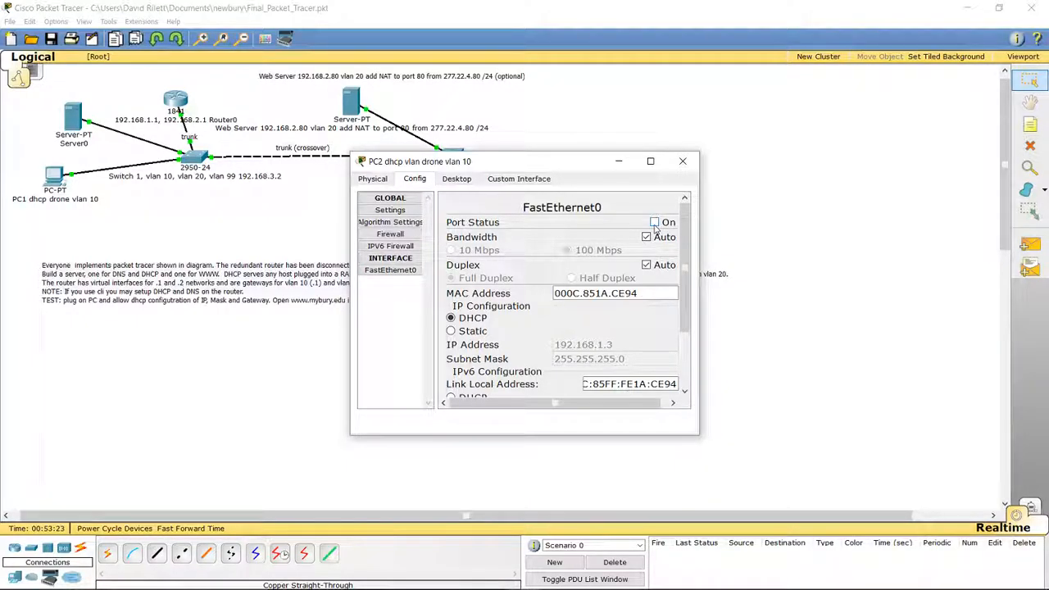
click(654, 223)
click(763, 211)
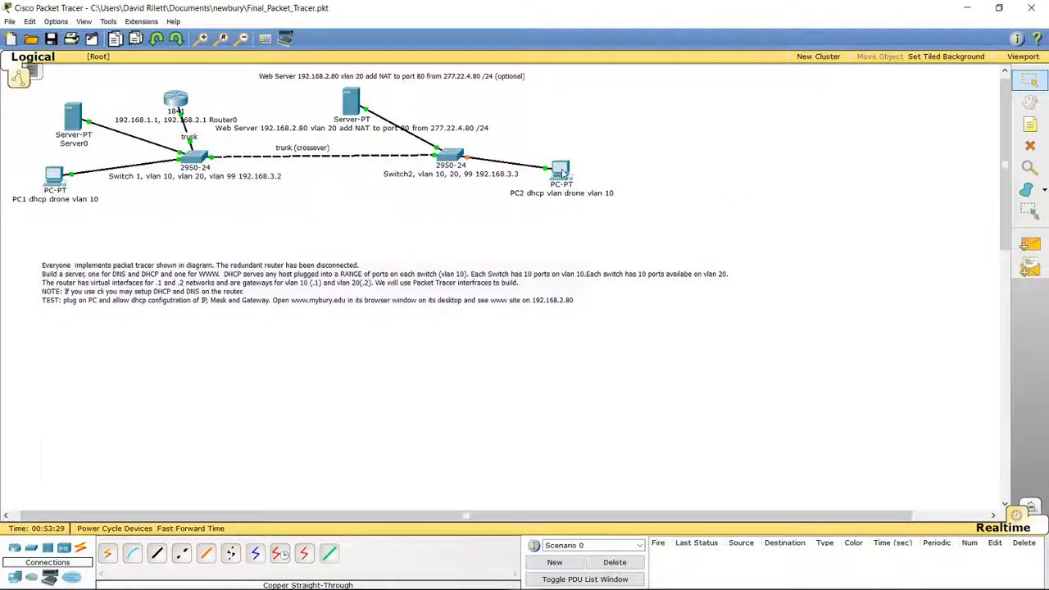
- Detach the Switch2 end of PC2's cable and reconnect it to FastEthernet0/1 on Switch2
mouse_move(563, 172)
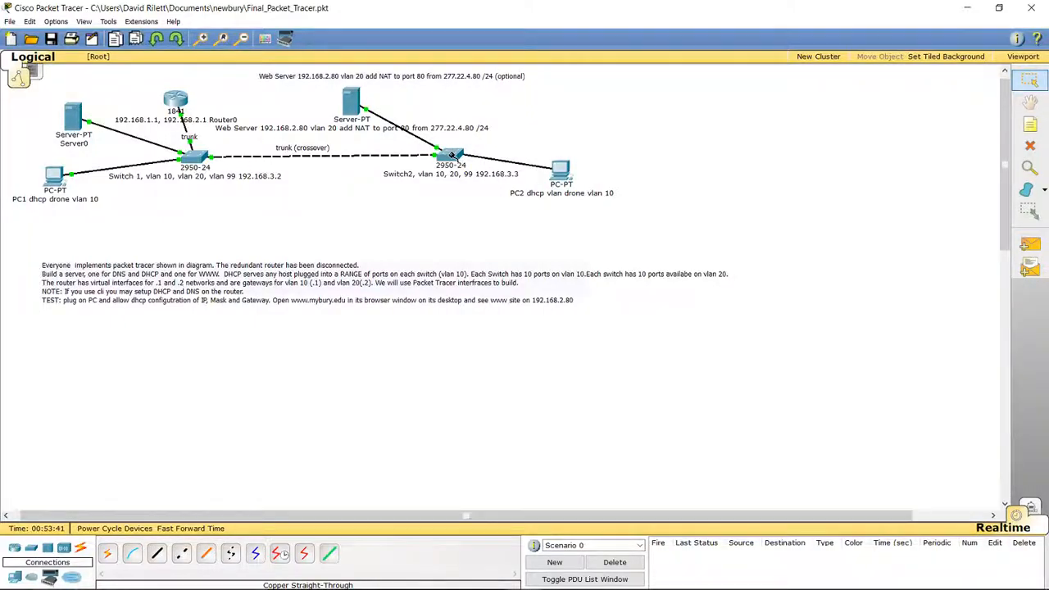
mouse_move(451, 154)
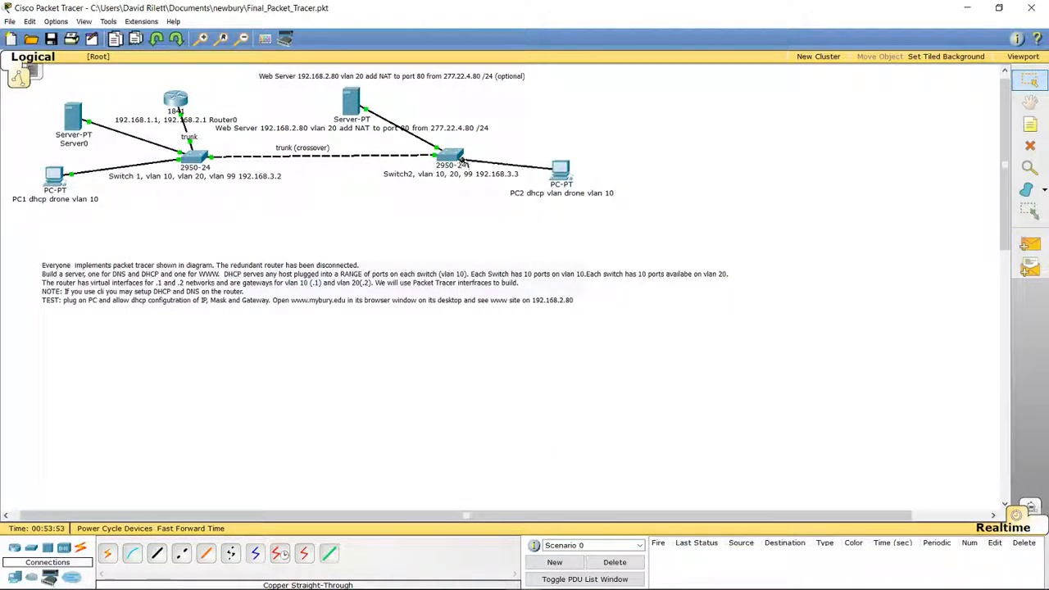
click(459, 155)
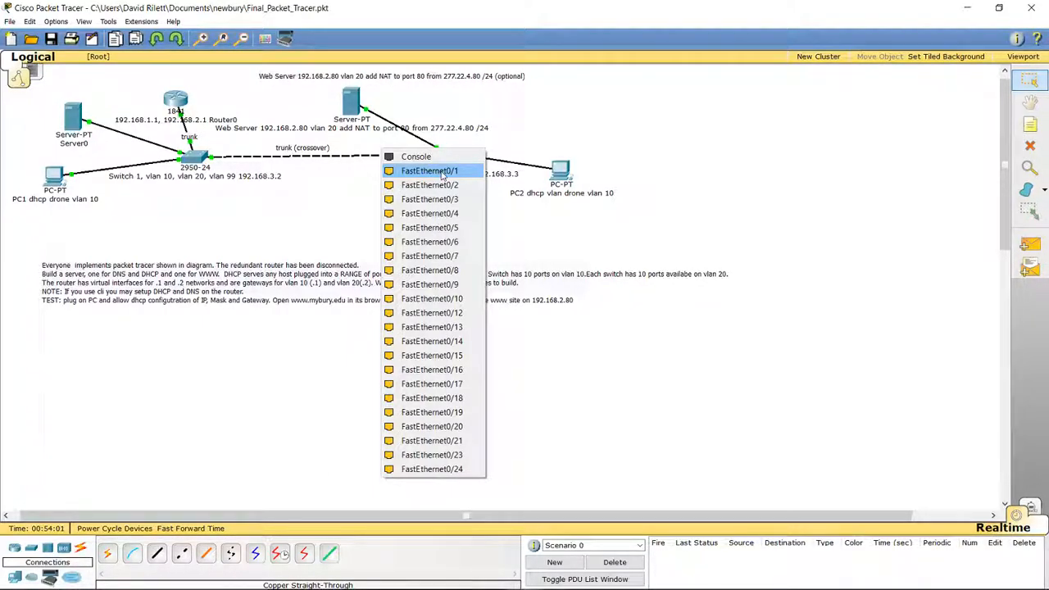
click(442, 172)
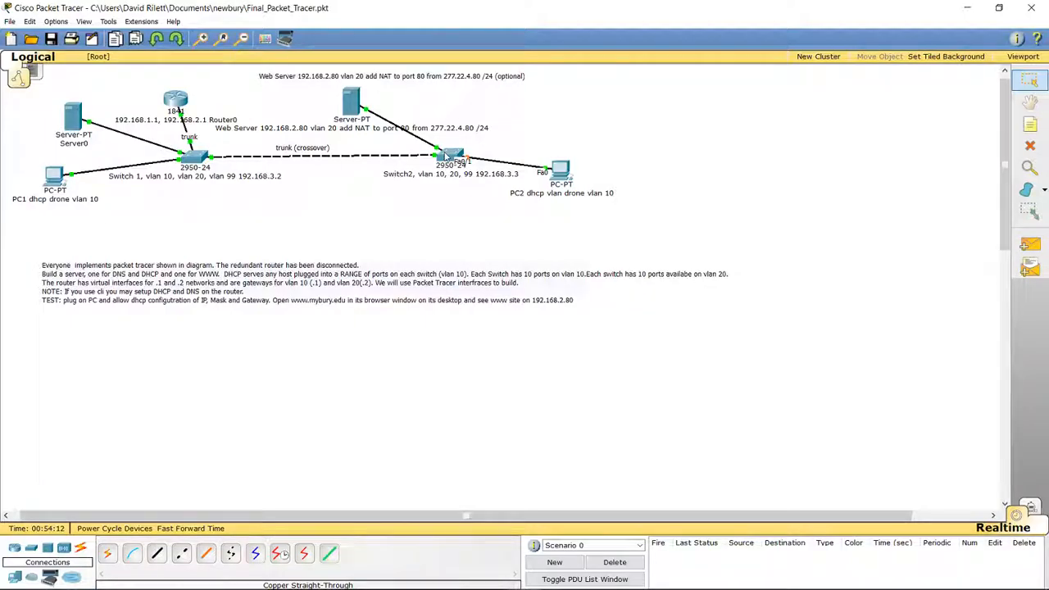
mouse_move(446, 156)
- Ping 192.168.1.1 from PC2's Command Prompt, and put the PC2 window away
click(558, 171)
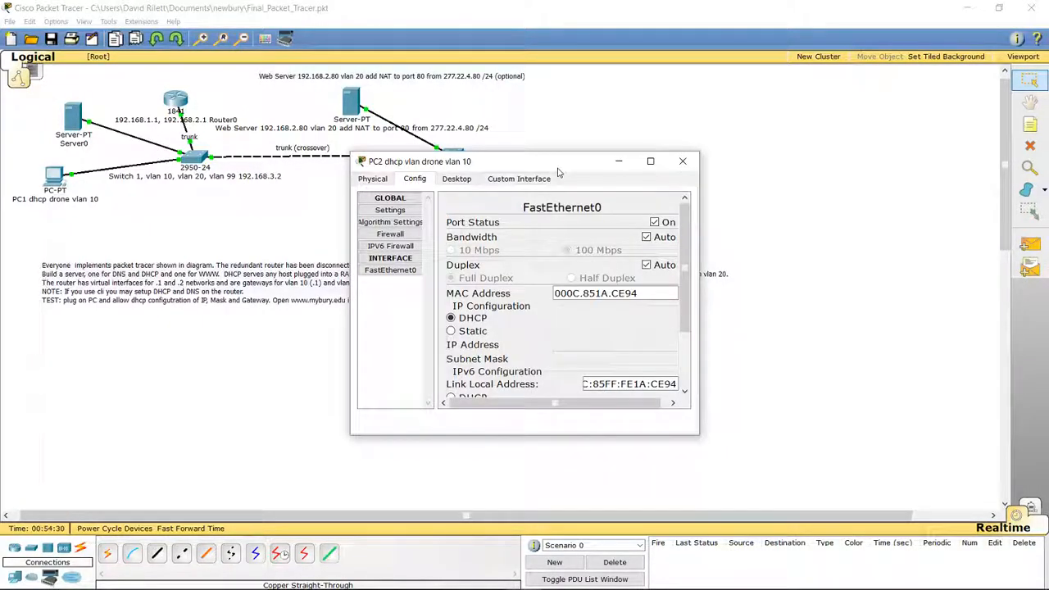
click(458, 180)
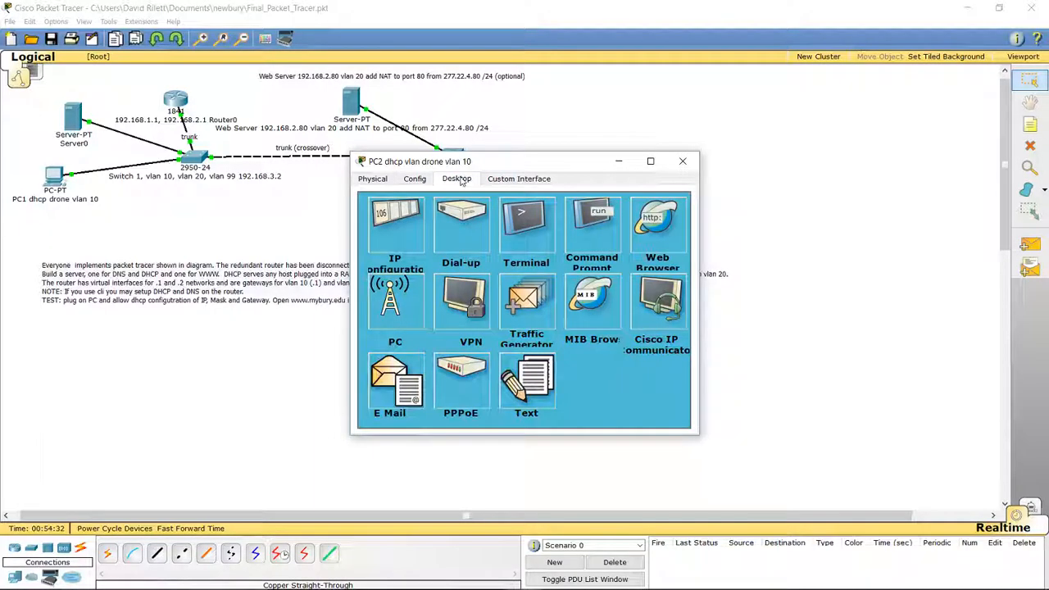
click(610, 225)
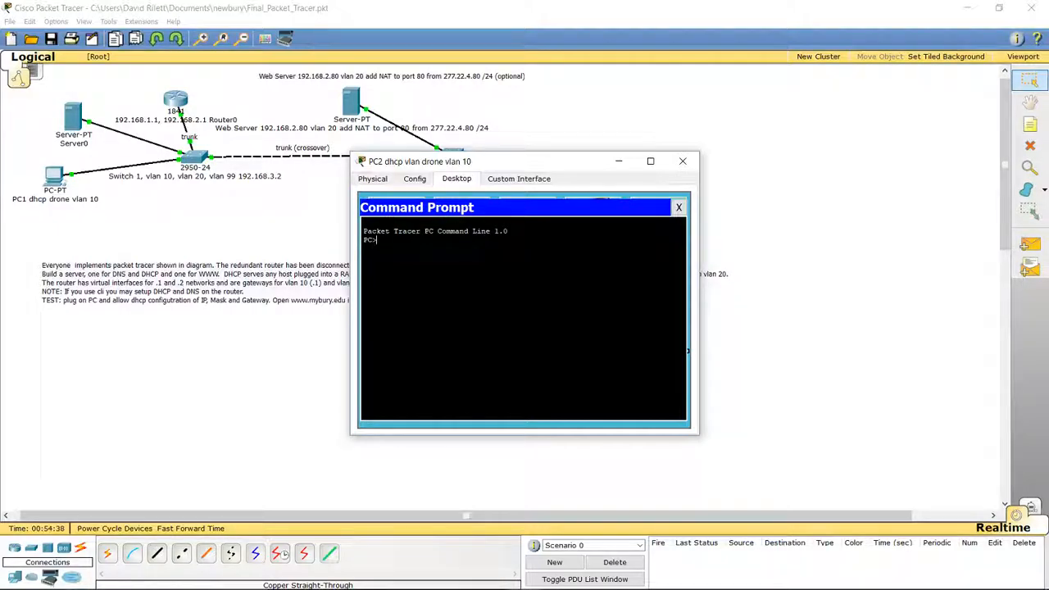
text(ping 192)
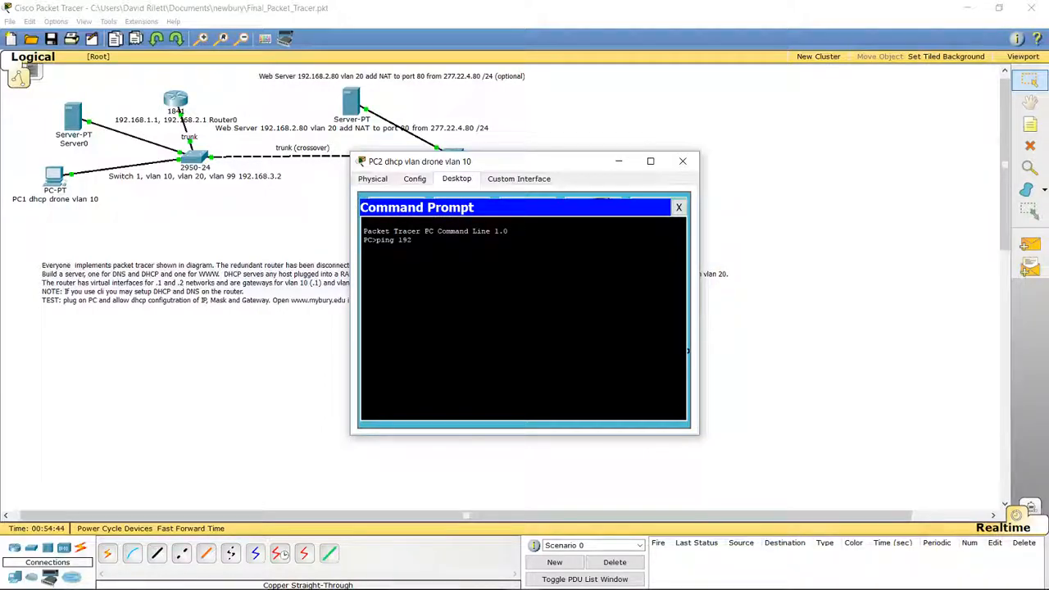
text(.168.1.1)
key(Return)
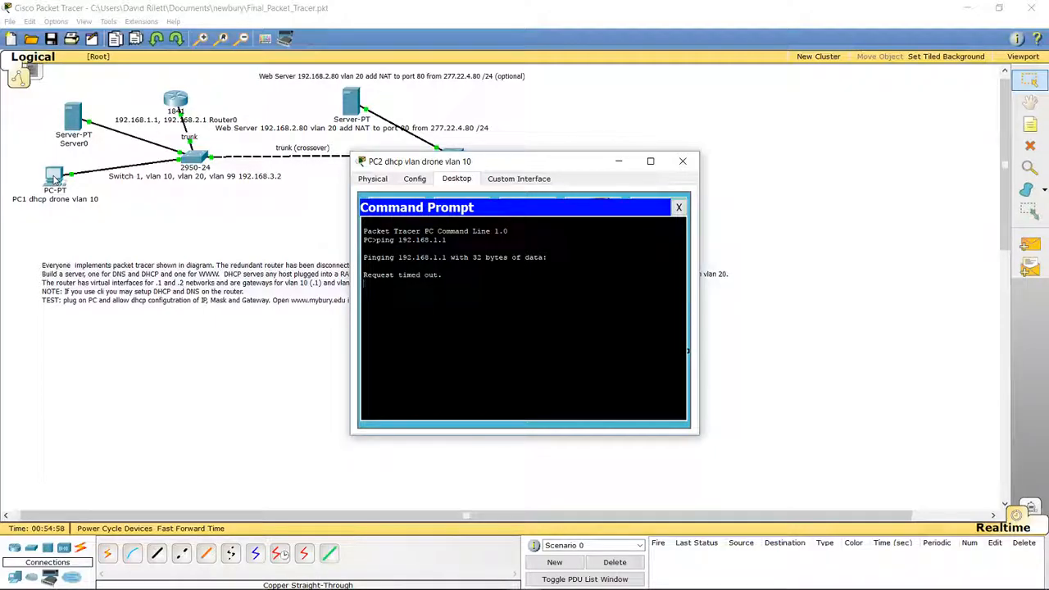
click(610, 163)
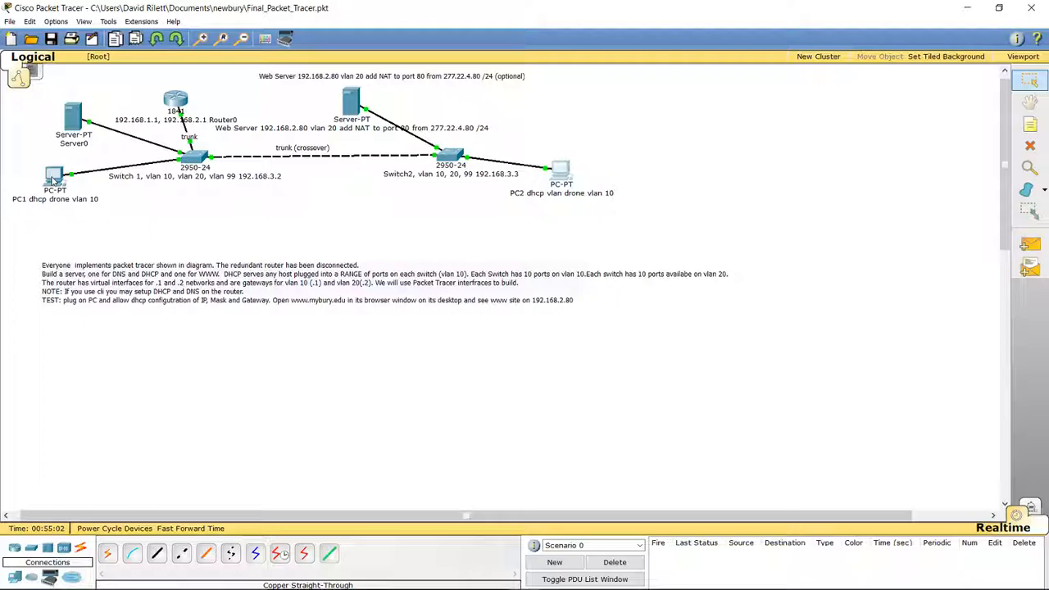
- Check PC1's gateway, DNS and FastEthernet0 IP configuration, and turn its FastEthernet0 port off and back on
mouse_move(52, 180)
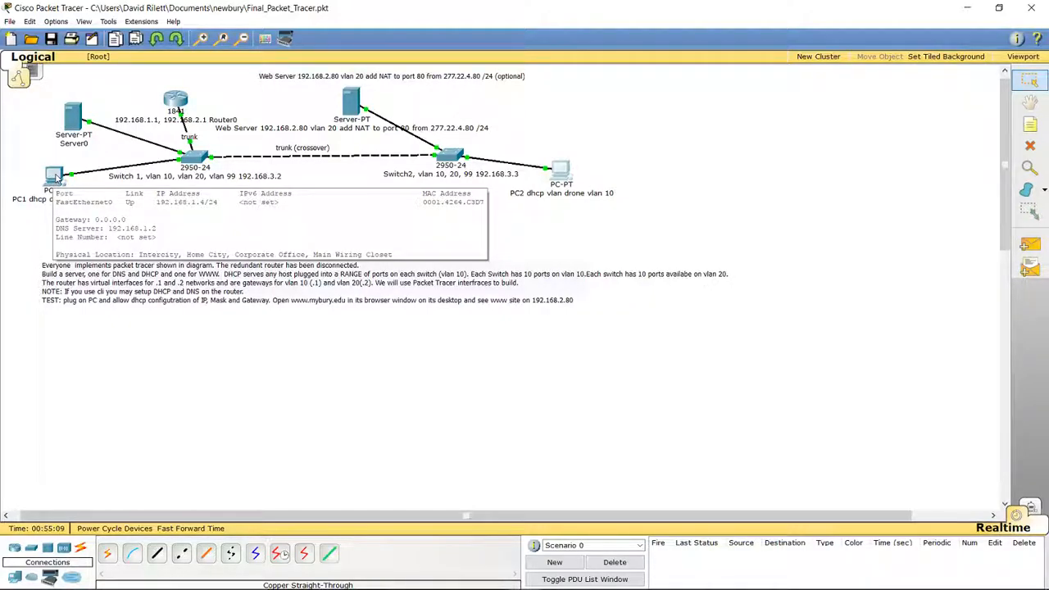
click(54, 175)
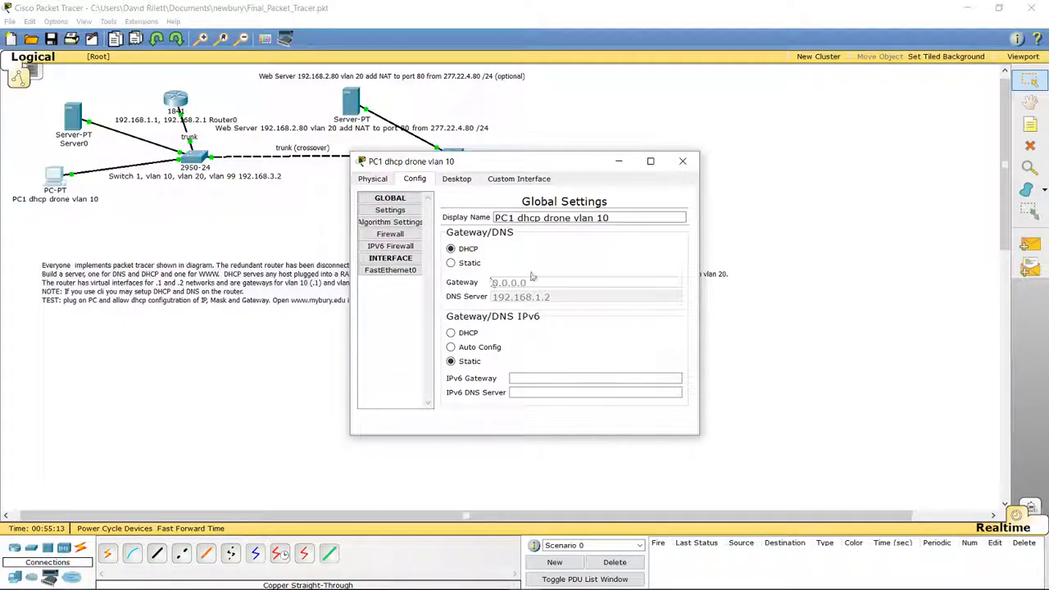
click(394, 271)
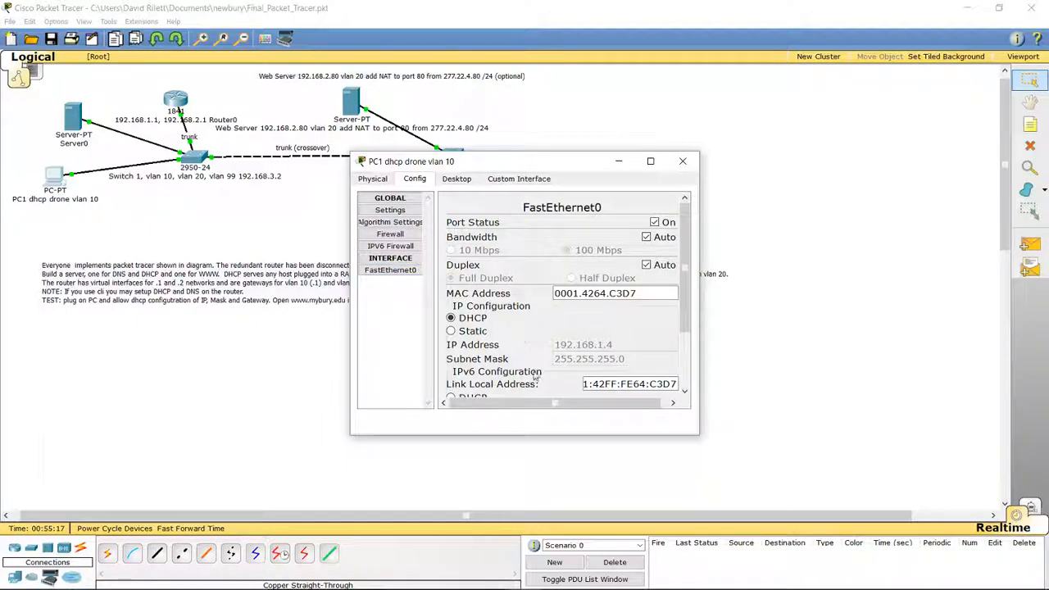
click(655, 223)
click(655, 223)
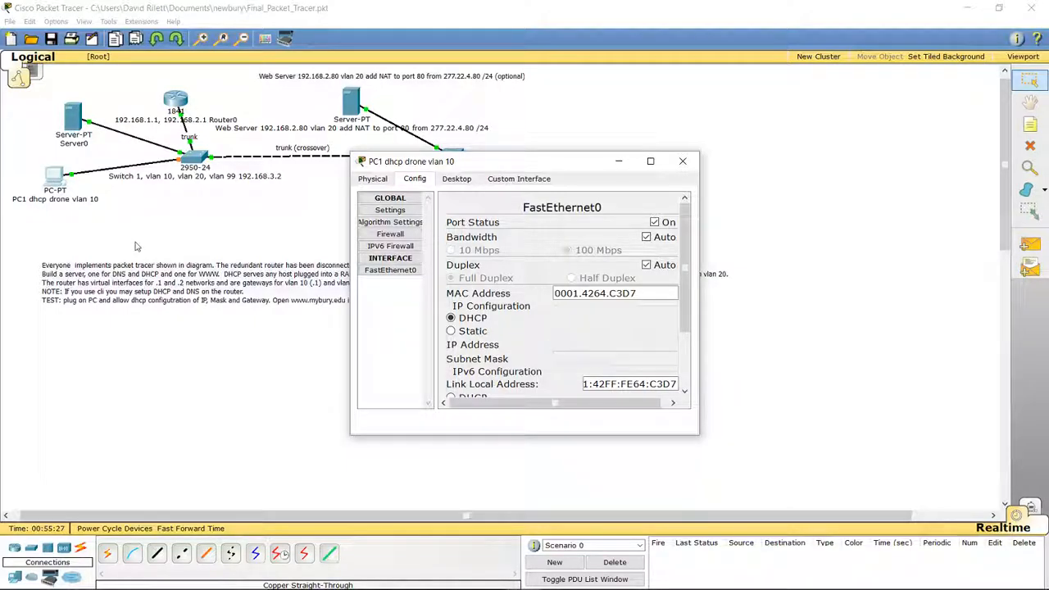
click(137, 245)
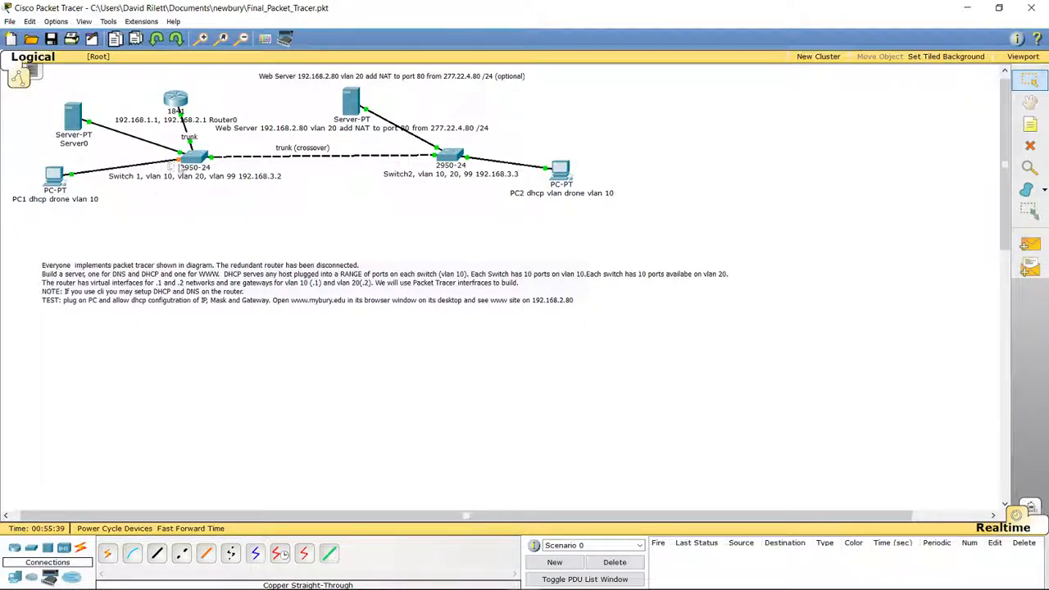
- Detach the Switch 1 end of PC1's cable and reconnect it to FastEthernet0/1 on Switch 1
drag(182, 158, 164, 223)
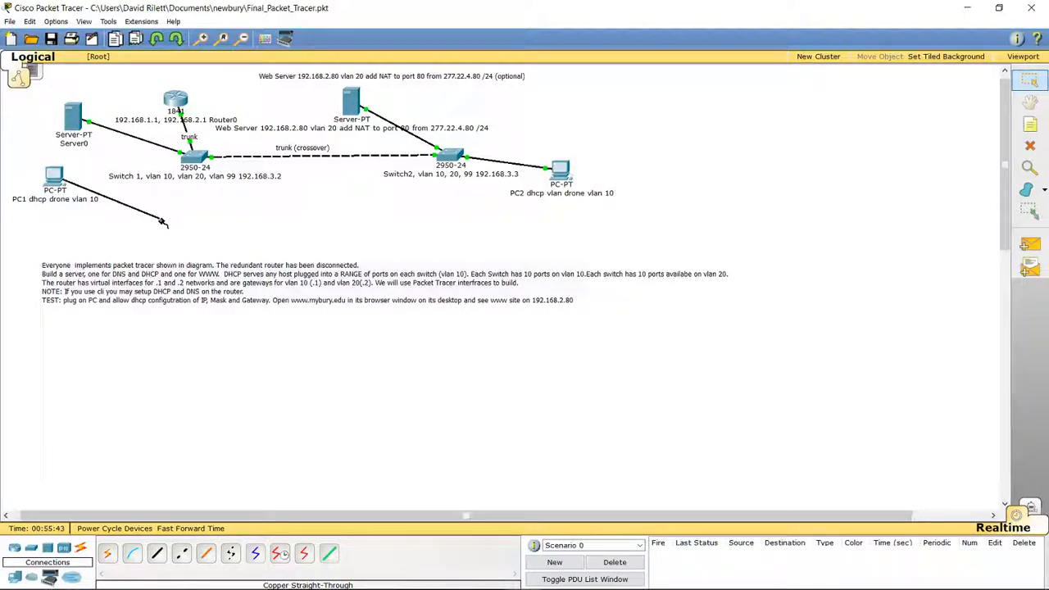
drag(162, 222, 187, 159)
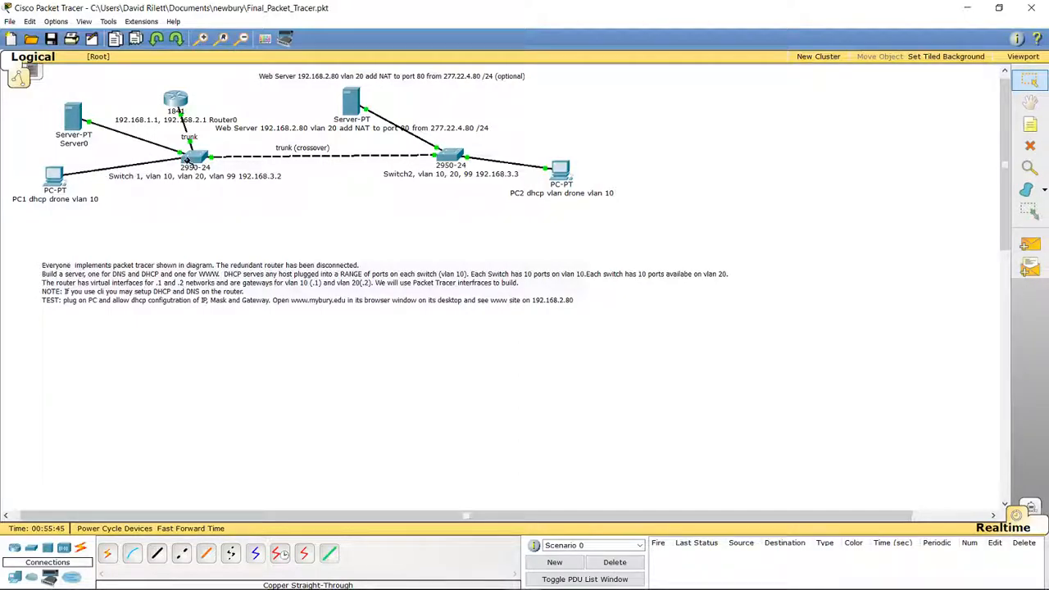
click(188, 158)
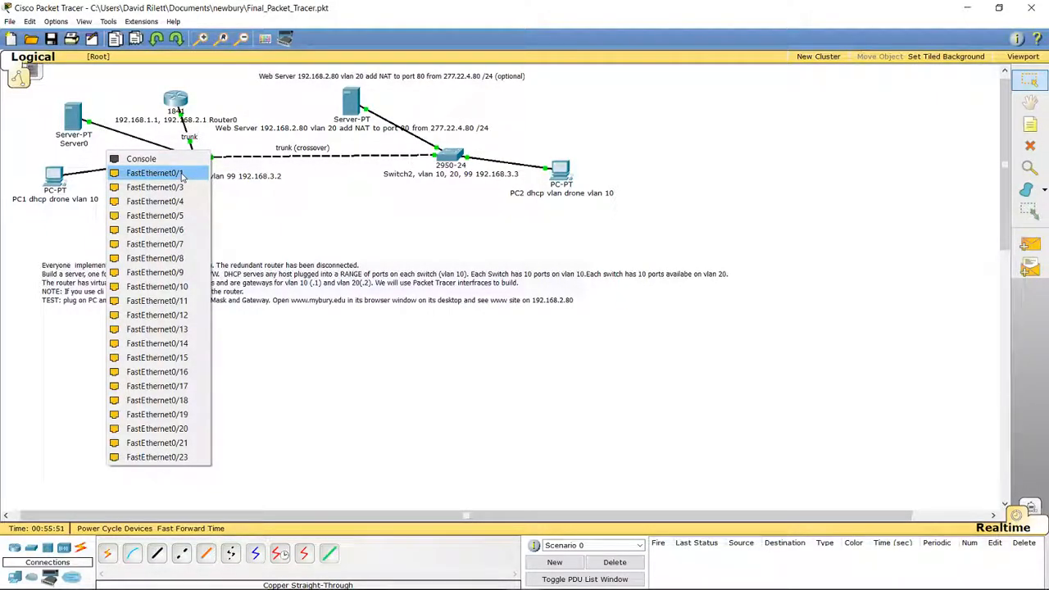
click(182, 173)
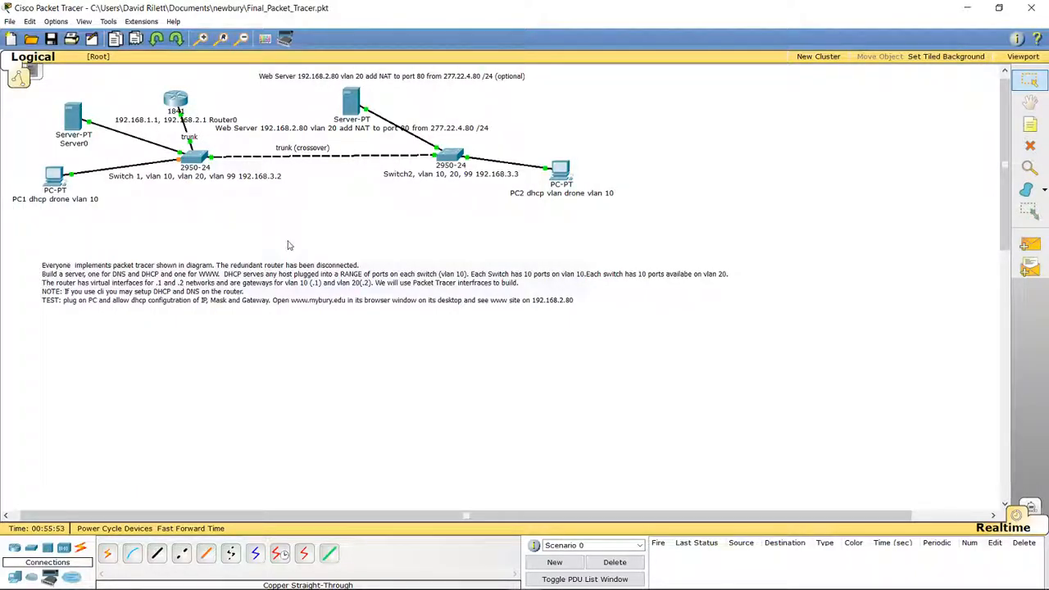
- Inspect PC1's address details and Server0's FastEthernet0 configuration, gateway and DNS server settings
mouse_move(196, 158)
mouse_move(57, 179)
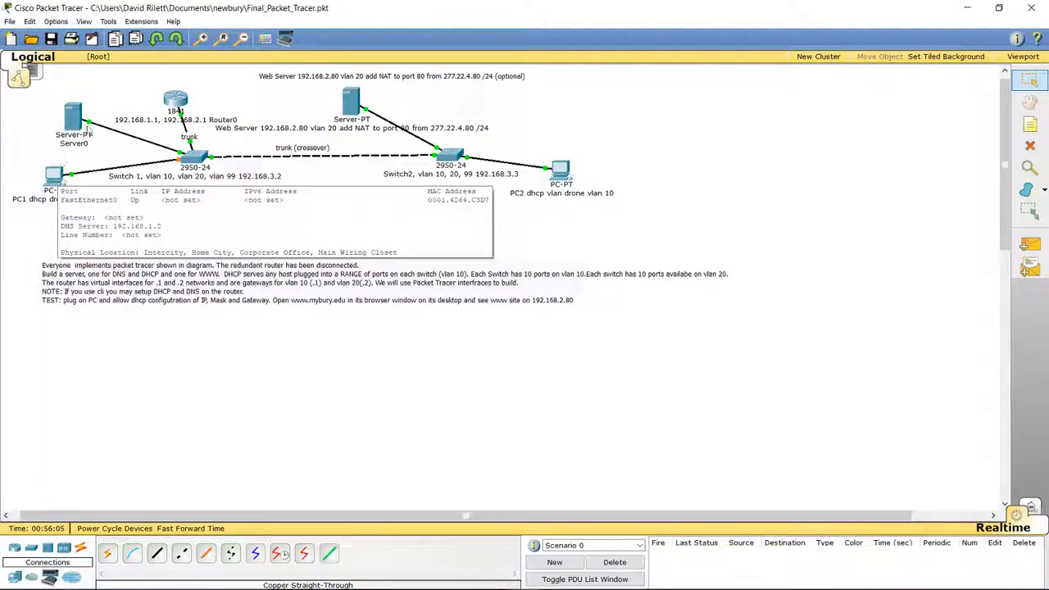
click(72, 123)
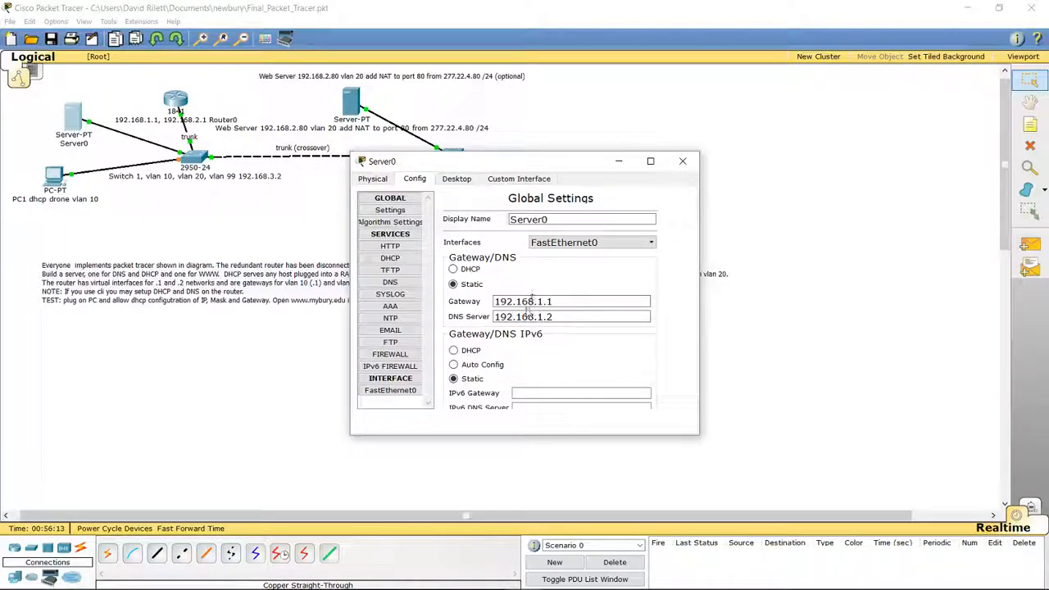
click(389, 393)
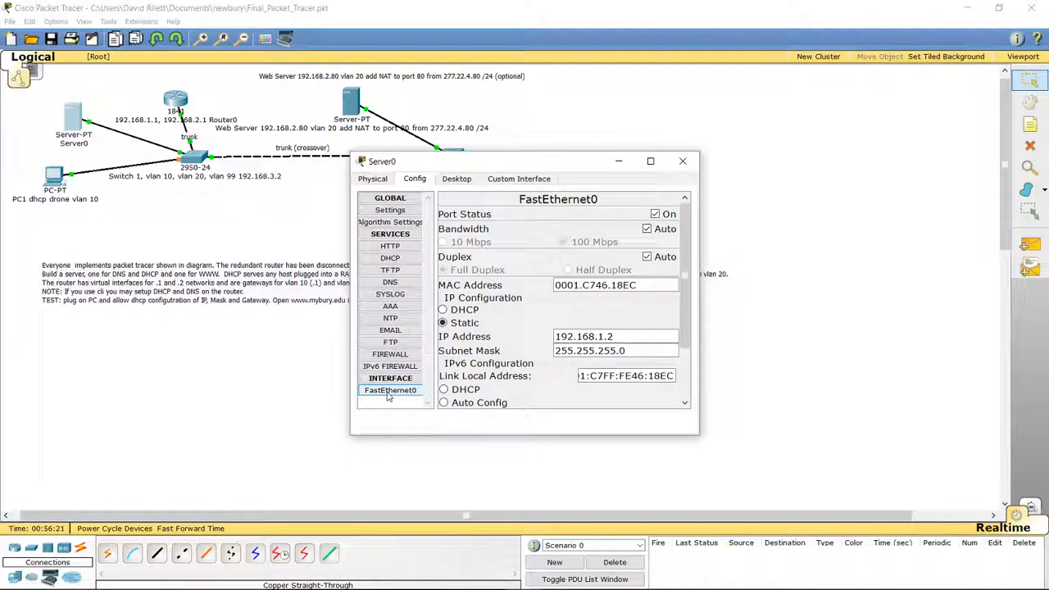
click(390, 210)
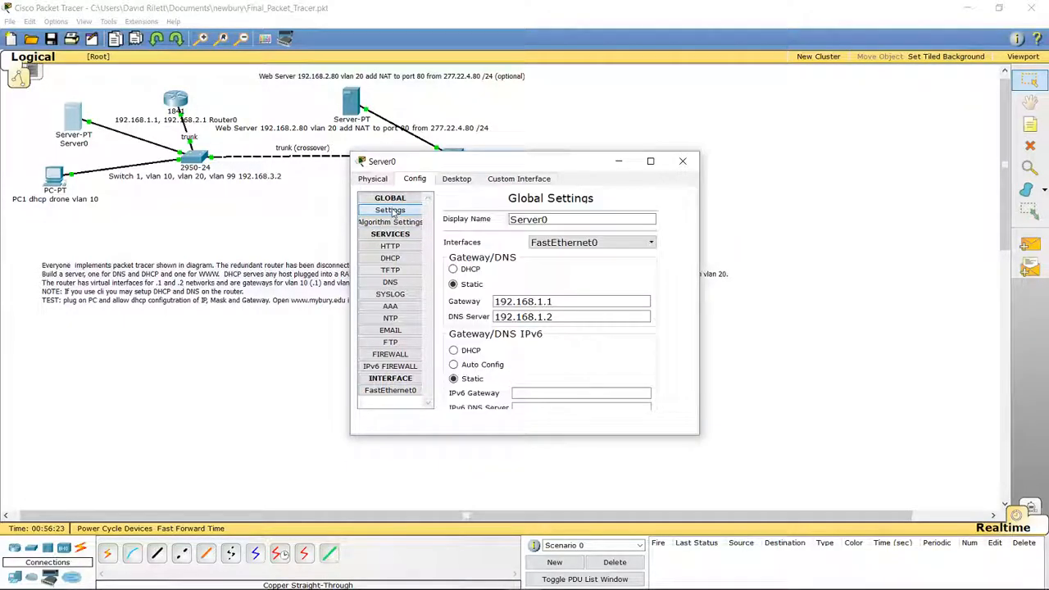
click(541, 303)
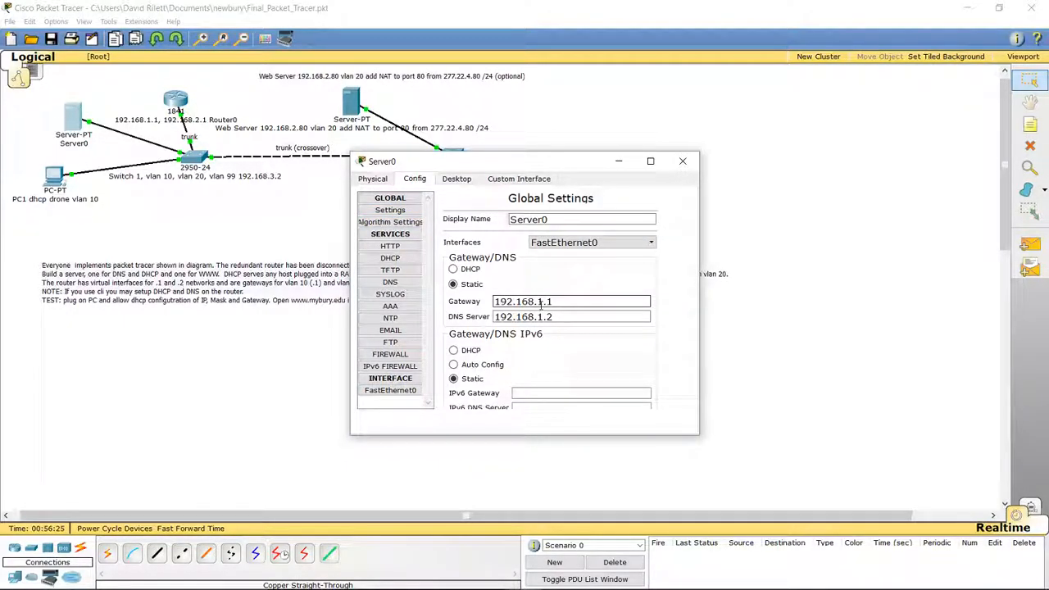
click(541, 316)
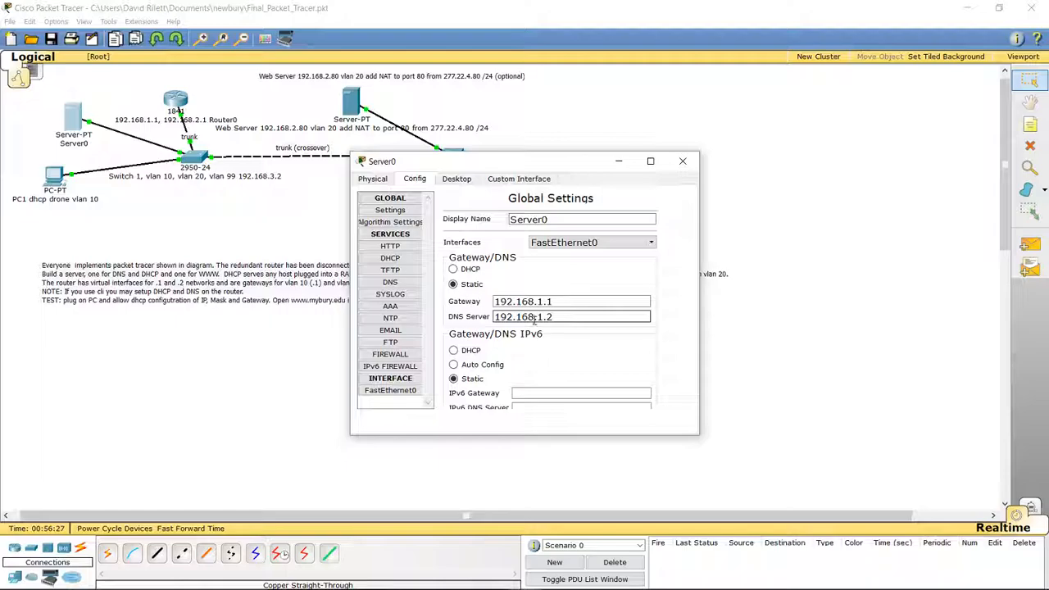
- View Switch 1's command line log, leave it, and switch to the CS225 Networking Final slide show in PowerPoint
click(196, 159)
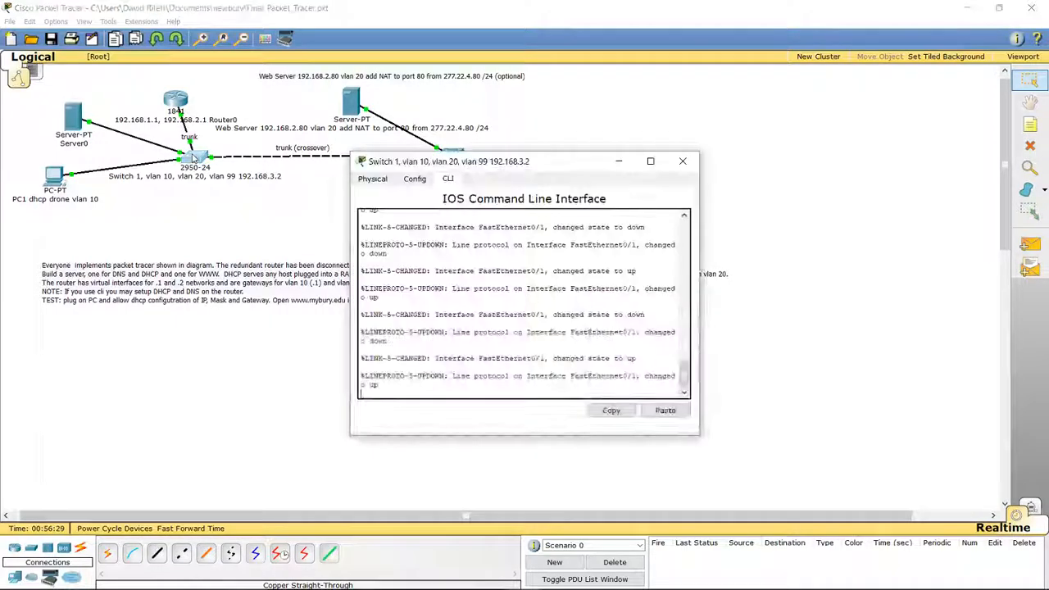
click(189, 359)
mouse_move(394, 589)
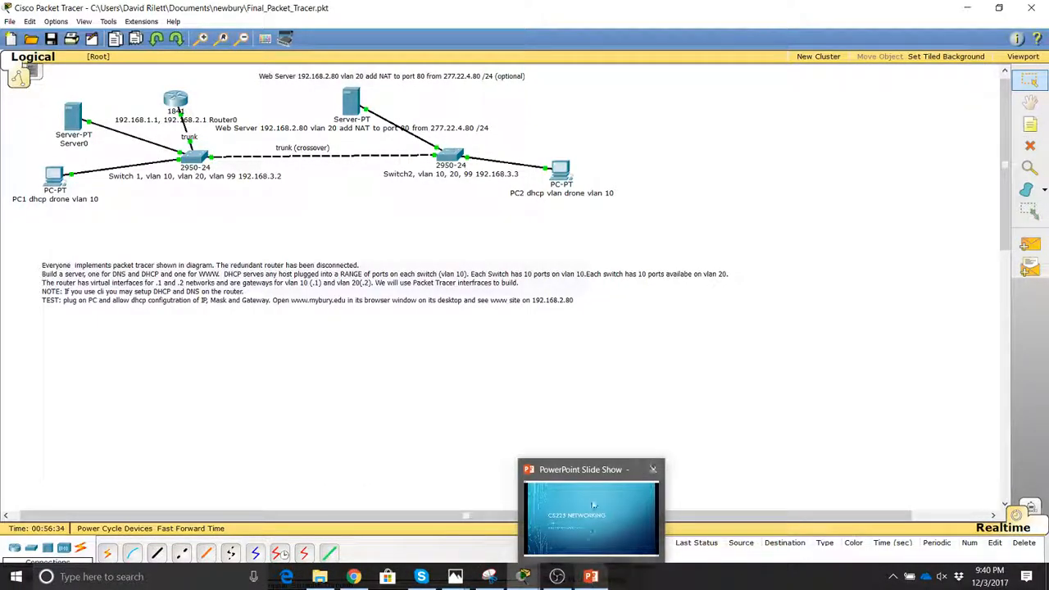
click(591, 579)
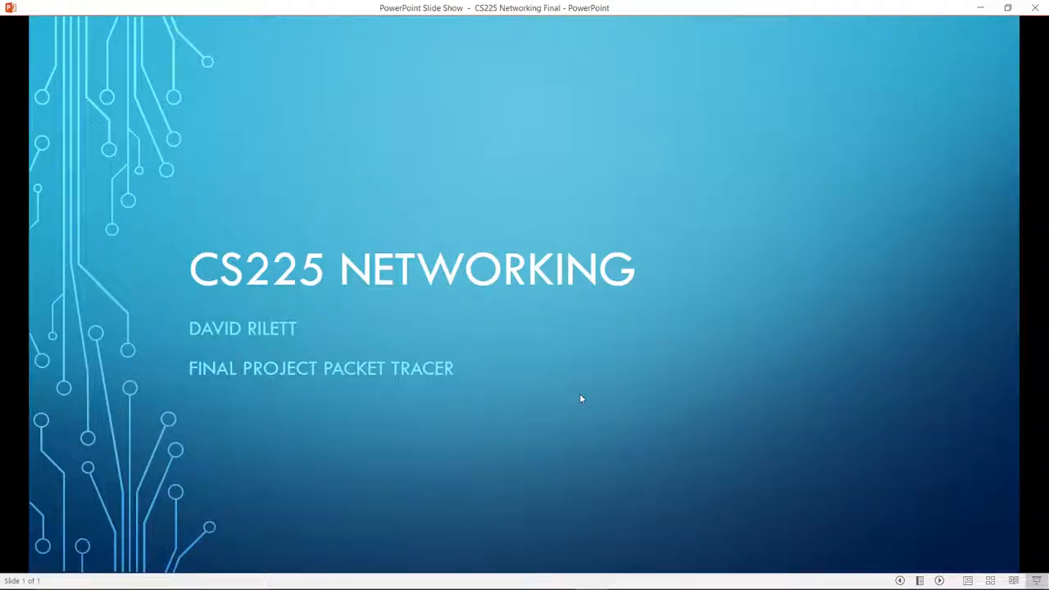